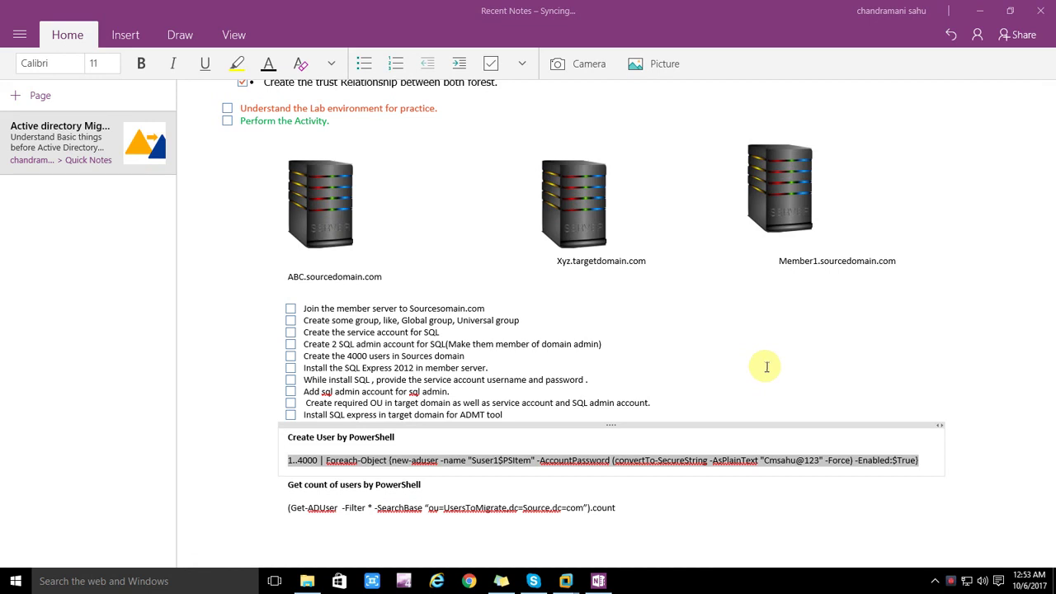
# Step: Check the boxes for Join the member server, Create the service account, Create 2 SQL admin account and Create the 4000 users
pyautogui.scroll(3, 766, 367)
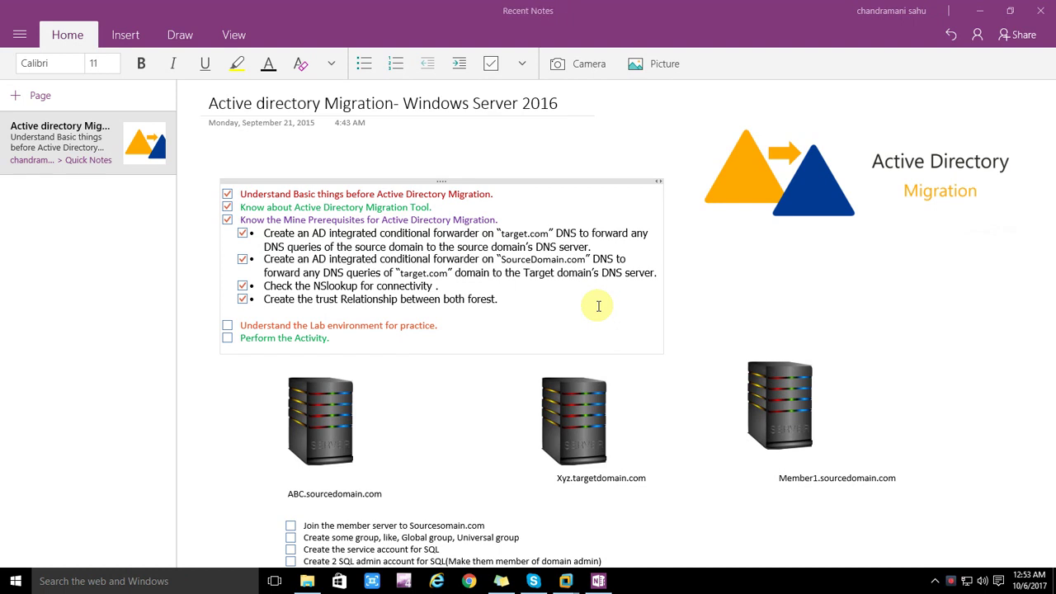
pyautogui.scroll(-5, 538, 364)
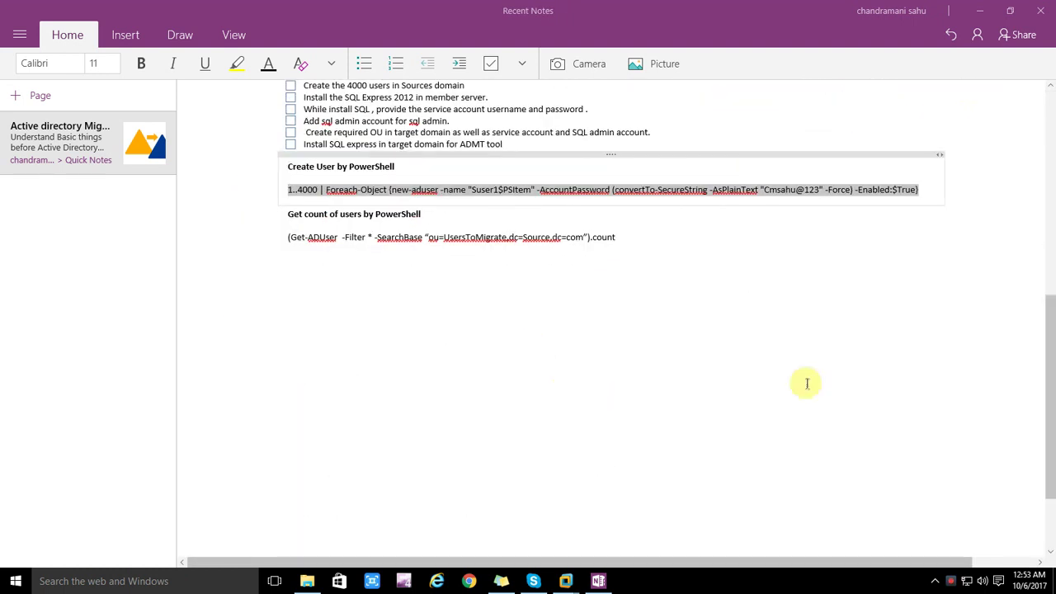
pyautogui.moveTo(1052, 369); pyautogui.dragTo(1052, 276)
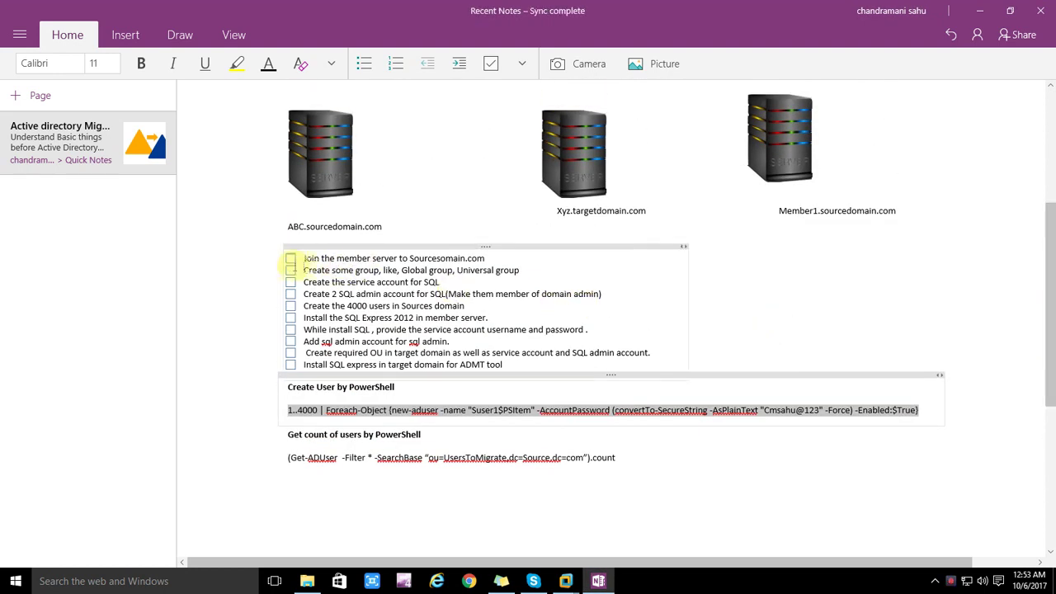
pyautogui.click(291, 261)
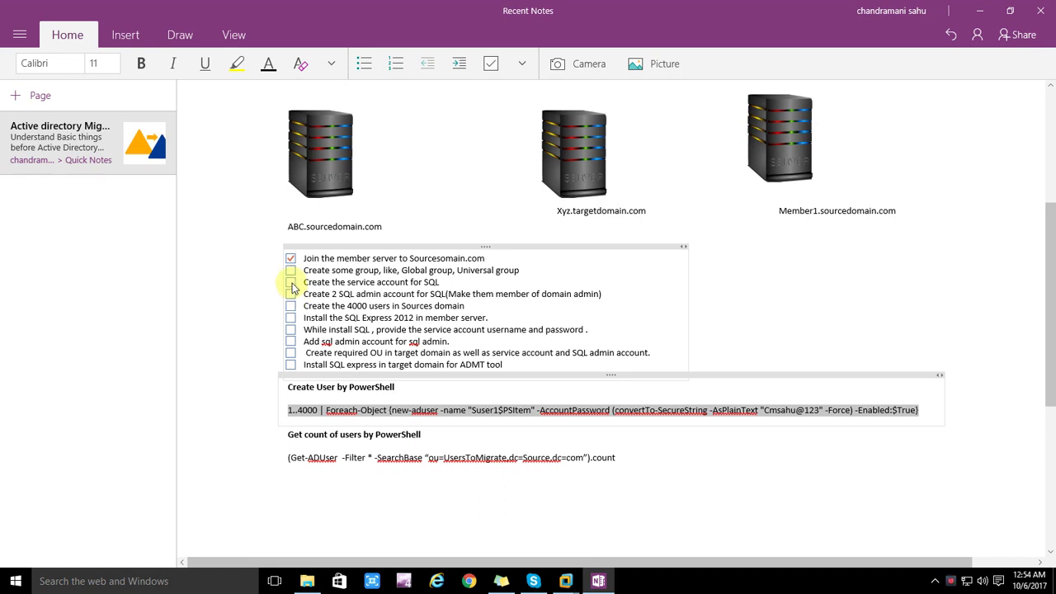
pyautogui.click(292, 283)
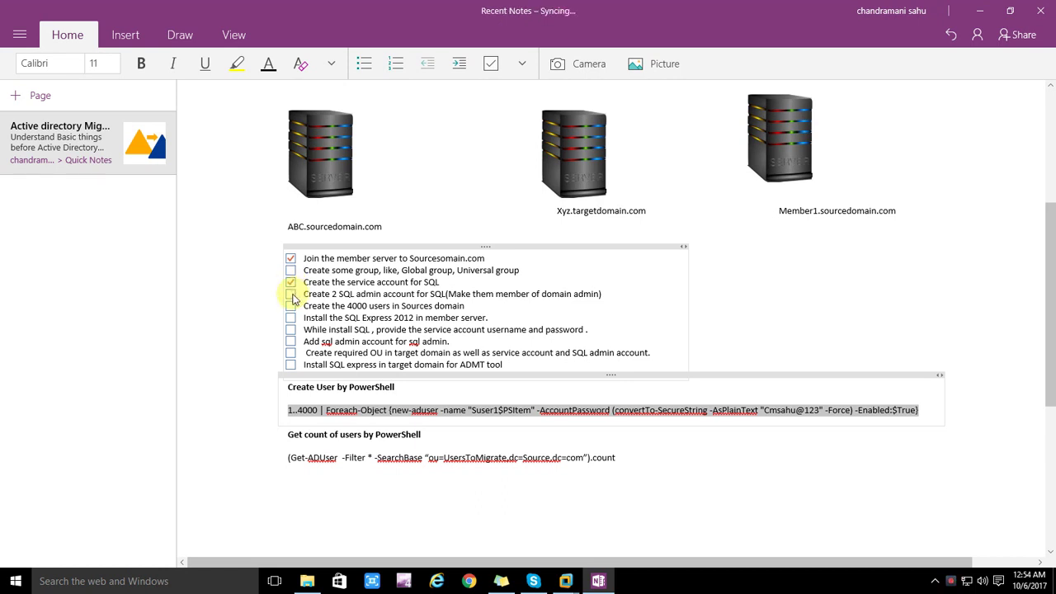
pyautogui.click(291, 295)
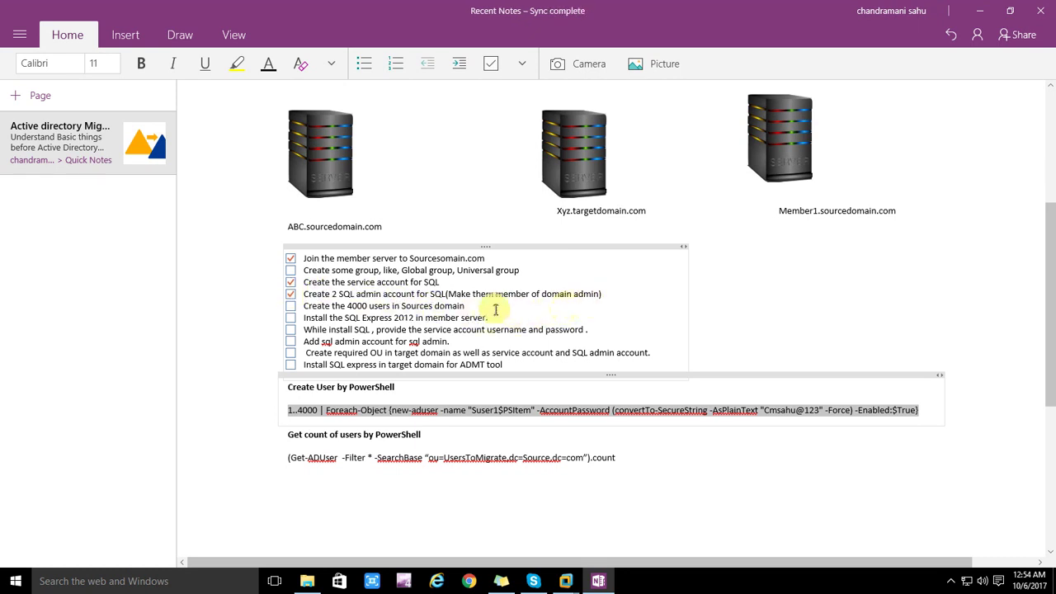
pyautogui.click(290, 306)
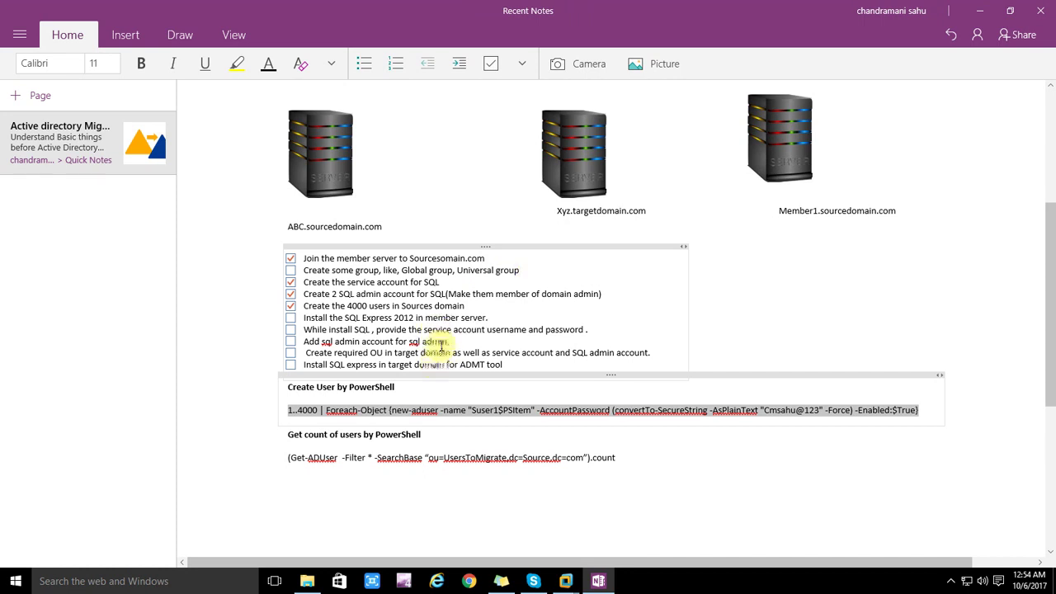
pyautogui.scroll(5, 434, 382)
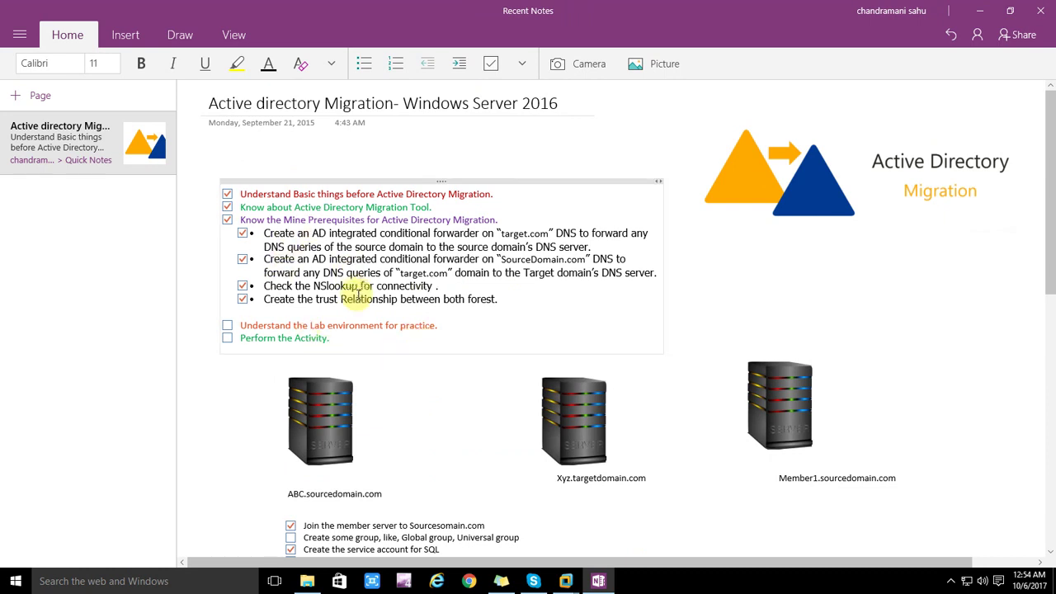
# Step: Tick 'Understand the Lab environment for practice' and scroll through the checklist to review it
pyautogui.click(228, 327)
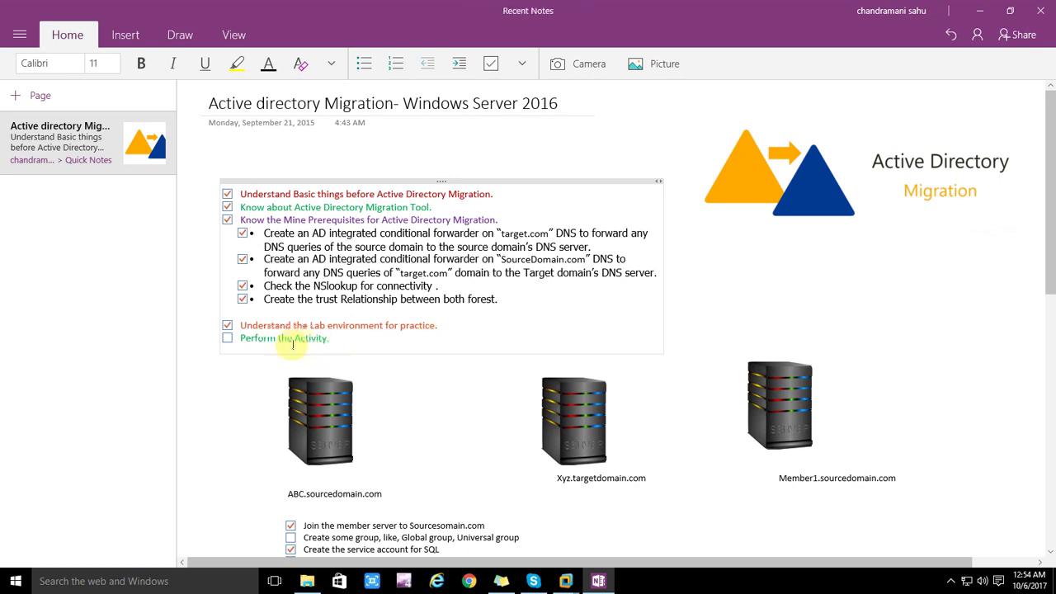
pyautogui.scroll(-6, 337, 347)
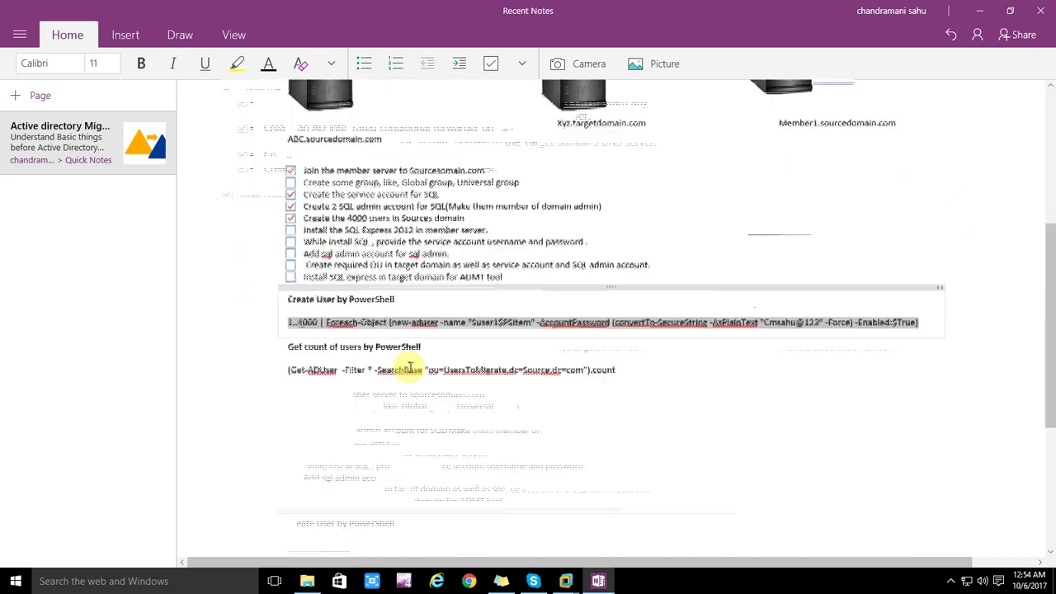
pyautogui.scroll(7, 419, 321)
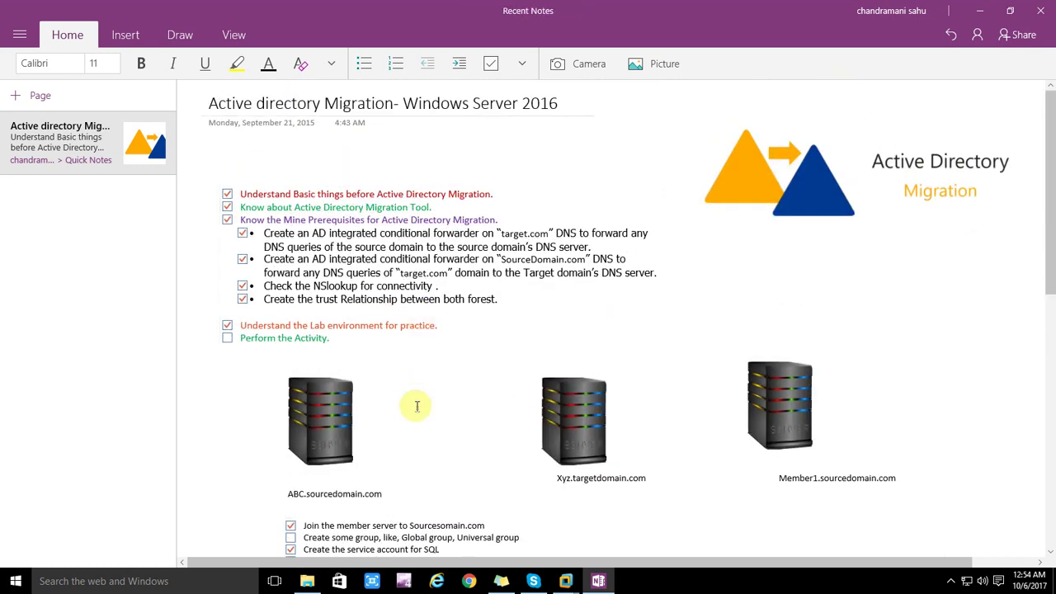
pyautogui.moveTo(1049, 259); pyautogui.dragTo(1038, 328)
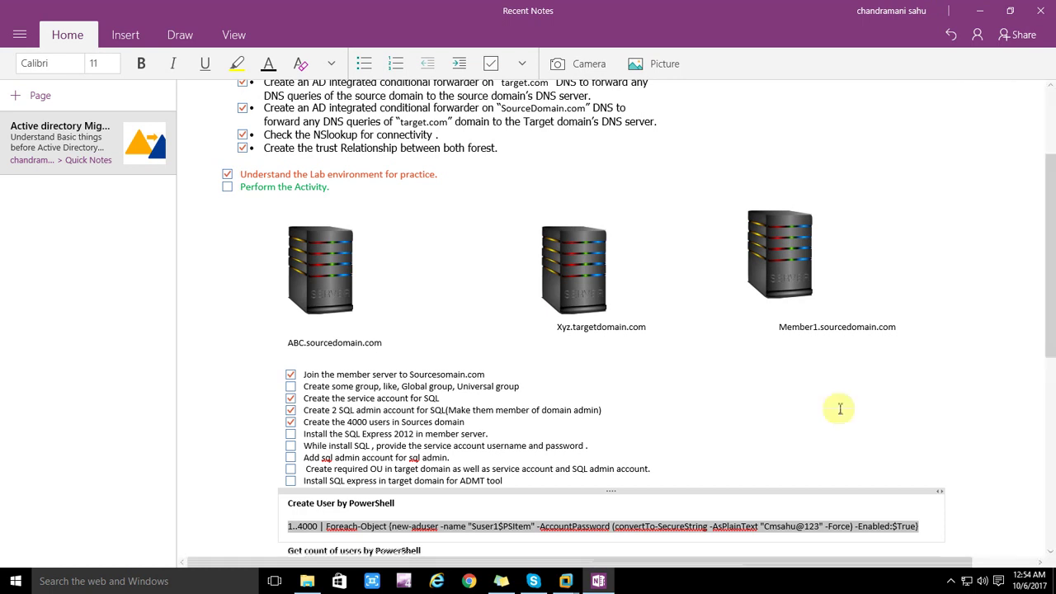
pyautogui.scroll(-5, 833, 408)
pyautogui.scroll(5, 693, 397)
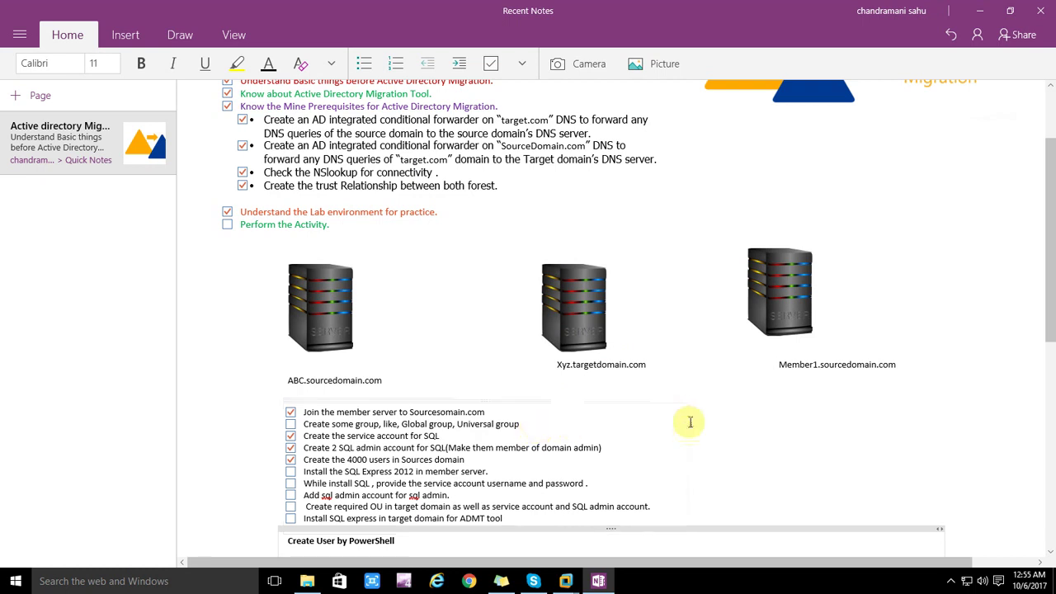
# Step: Bring up the Sourcedomain.com VM and refresh the ADUC Users list to show the Suser accounts
pyautogui.moveTo(565, 583)
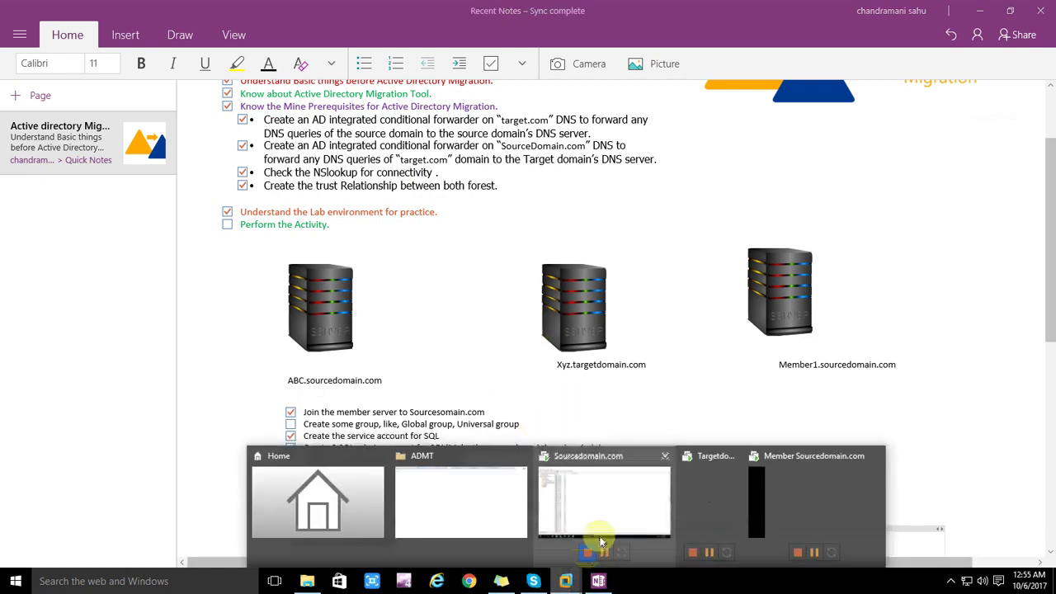
pyautogui.click(592, 481)
pyautogui.click(116, 38)
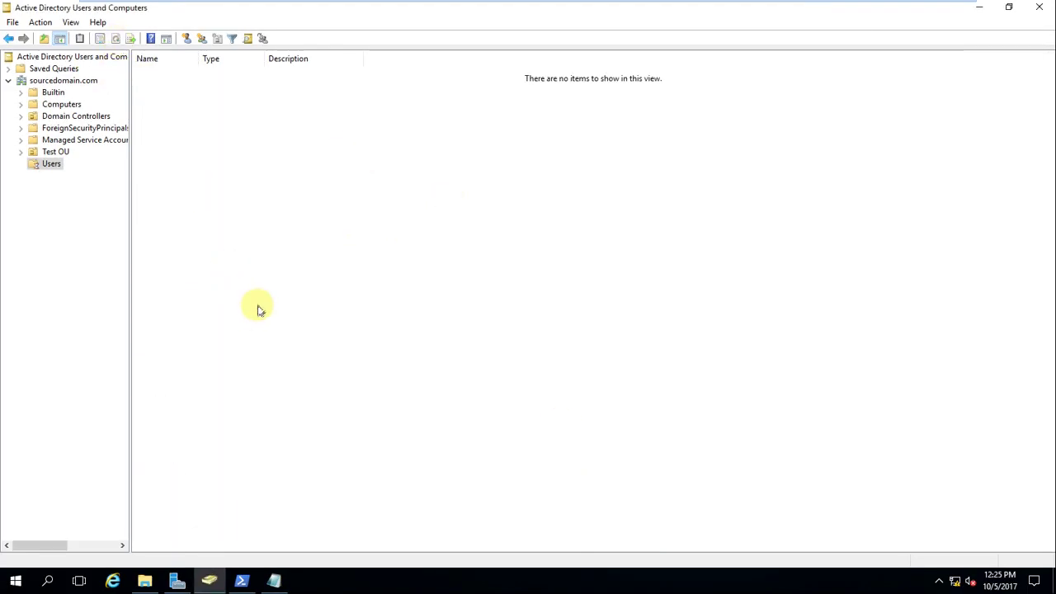
# Step: Check the PowerShell user-creation command, then switch to the Member Sourcedomain.com VM
pyautogui.click(242, 581)
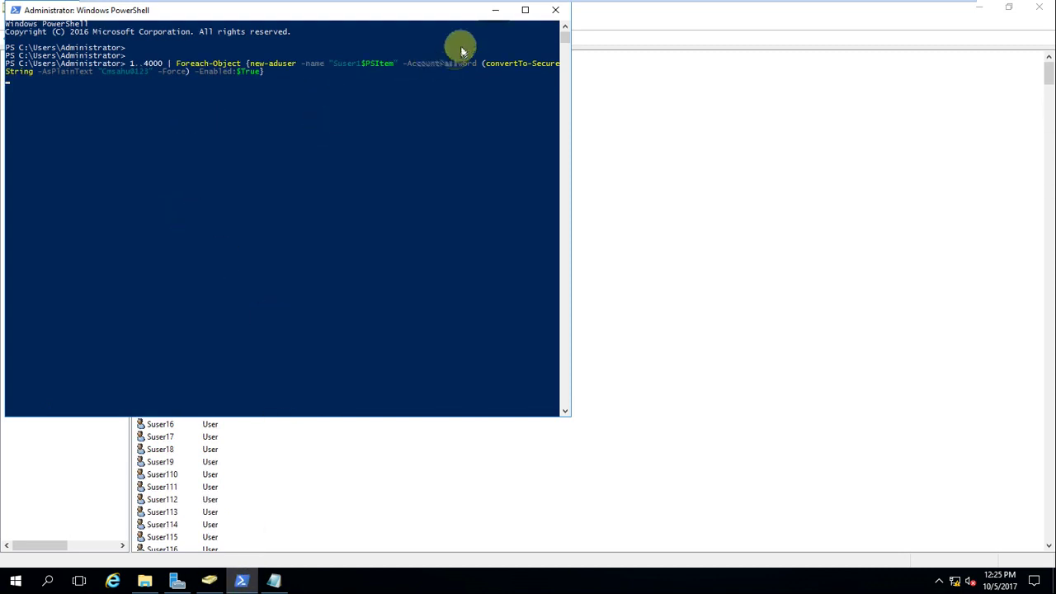
pyautogui.click(495, 10)
pyautogui.moveTo(754, 19)
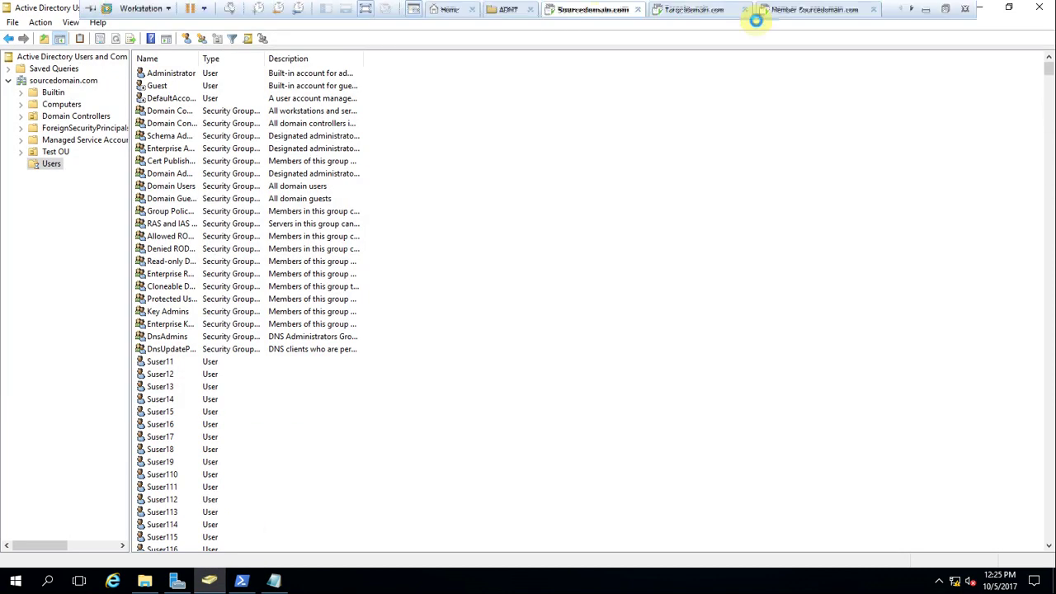
pyautogui.click(810, 9)
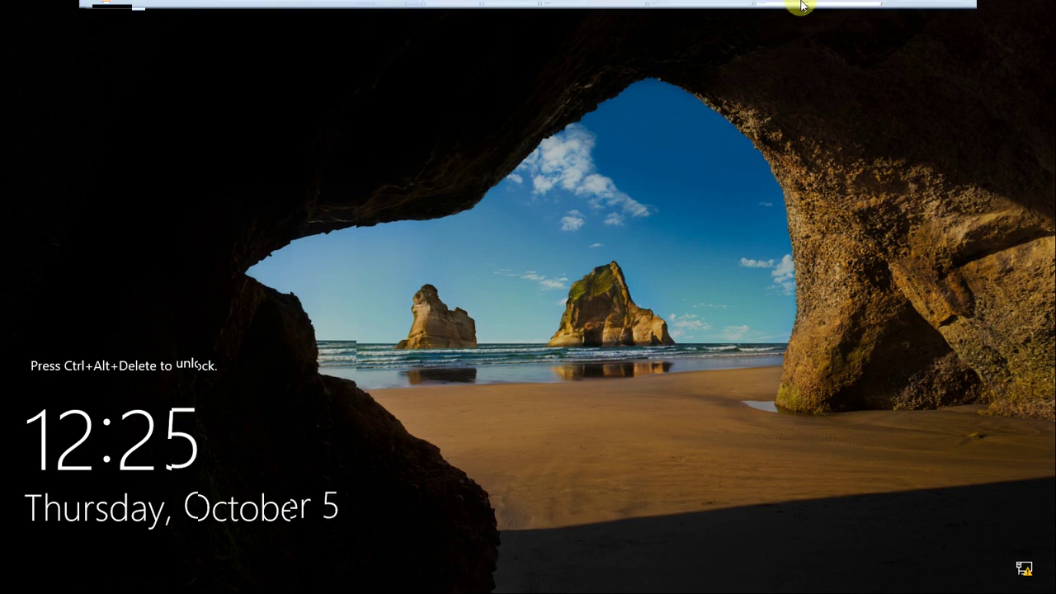
# Step: Unlock the member server VM with Ctrl+Alt+Del, sign in as Administrator, then return to Sourcedomain.com
pyautogui.rightClick(821, 9)
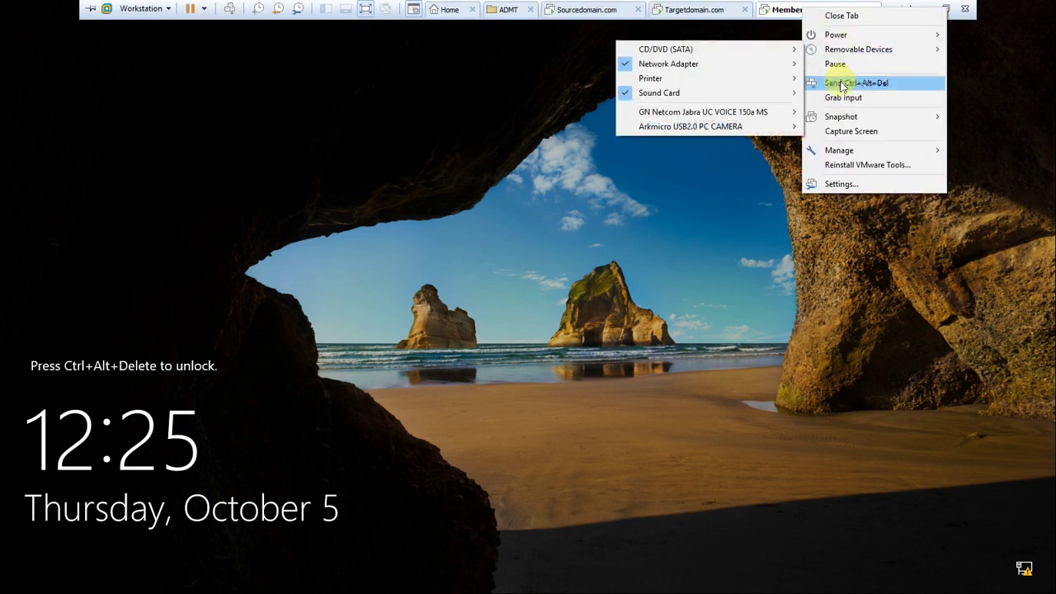
pyautogui.click(788, 79)
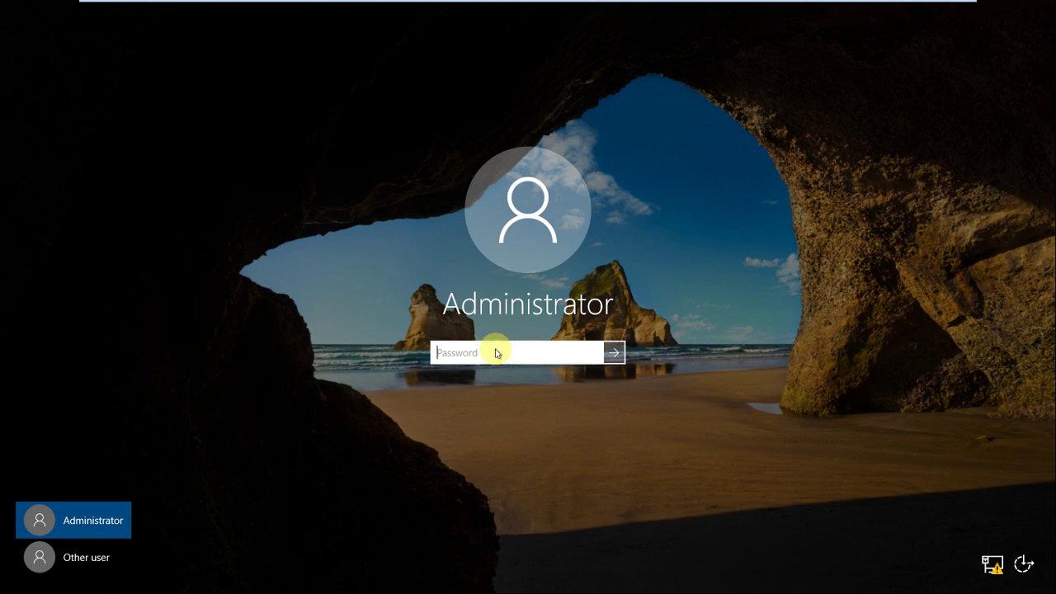
pyautogui.write('P')
pyautogui.press('Return')
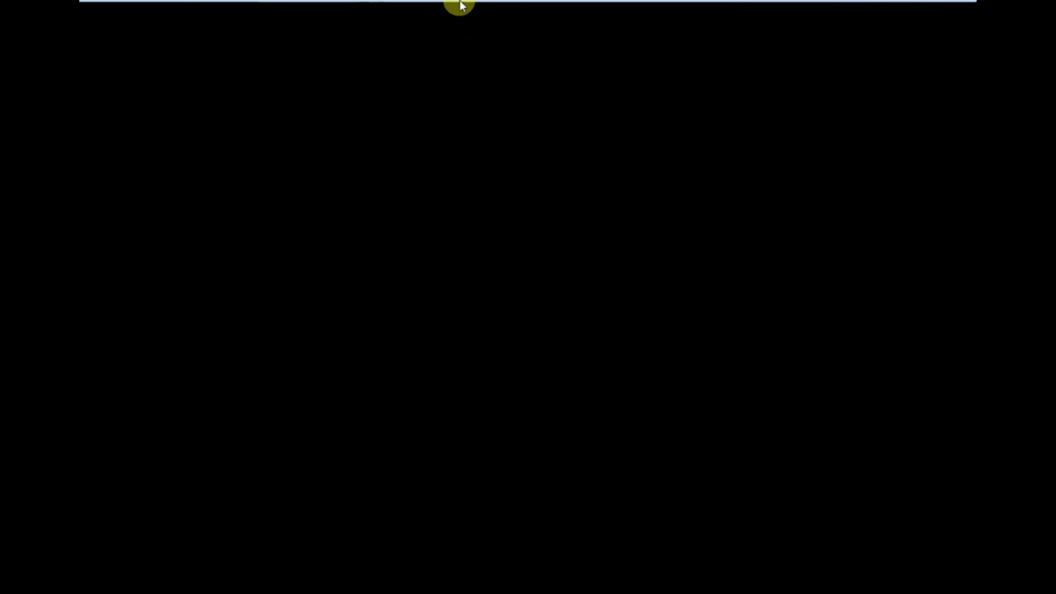
pyautogui.moveTo(458, 6)
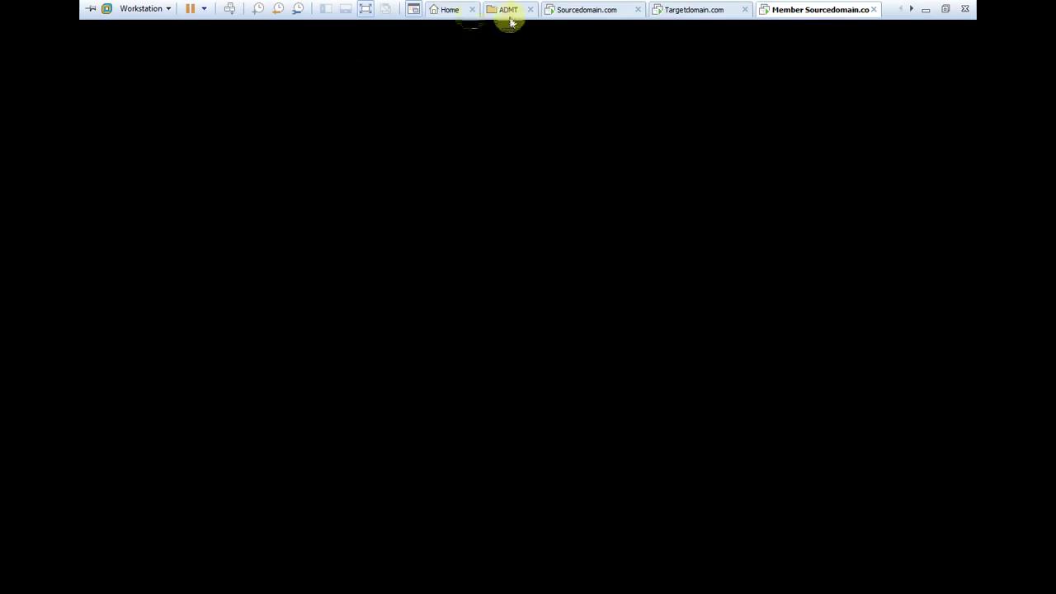
pyautogui.click(575, 11)
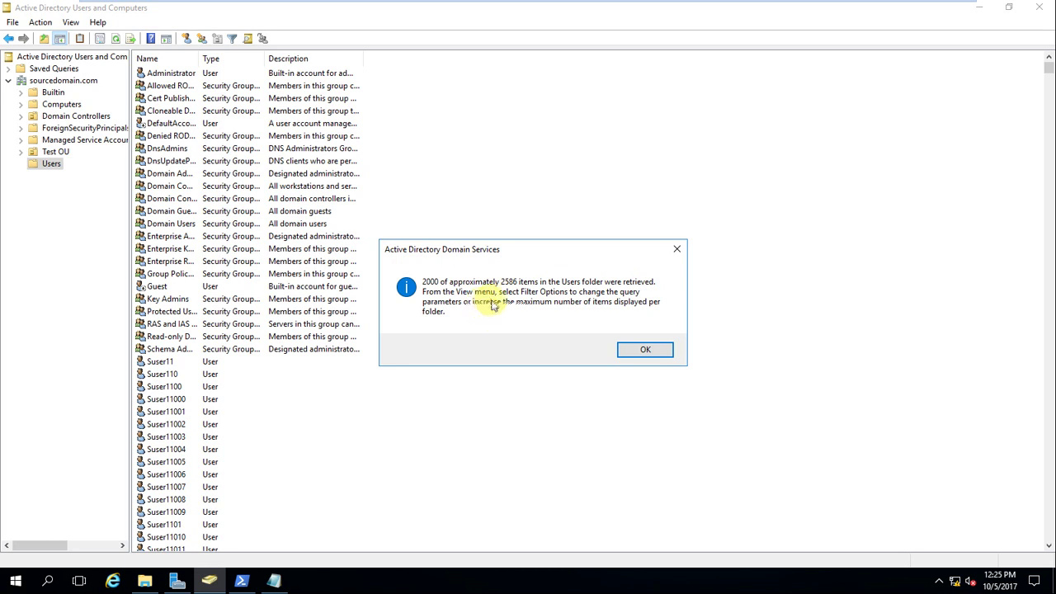
# Step: Dismiss the 2000-item retrieval warning and list the sourcedomain.com root containers and accounts
pyautogui.click(646, 350)
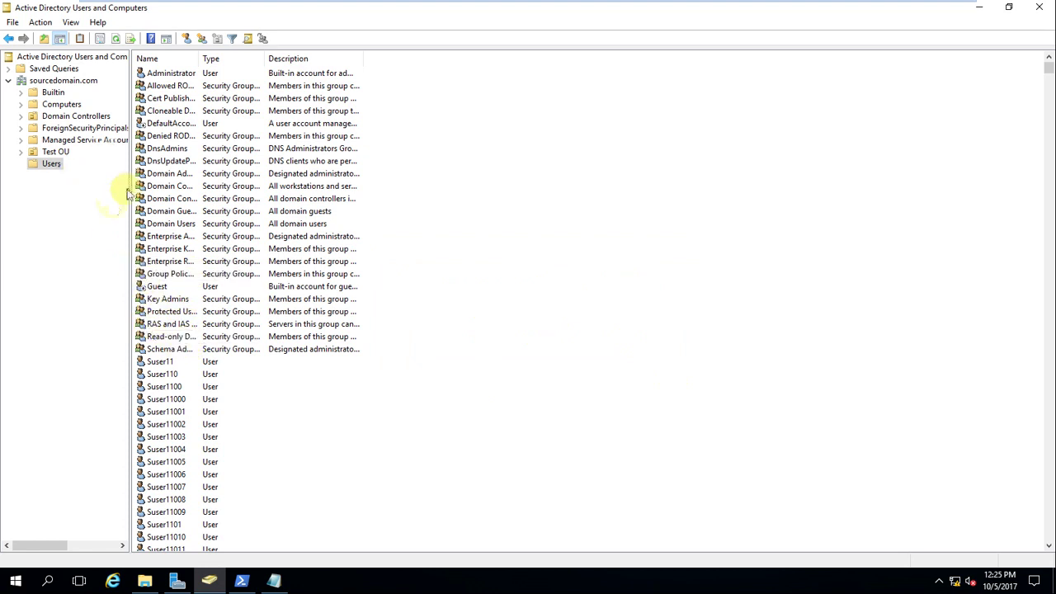
pyautogui.click(52, 81)
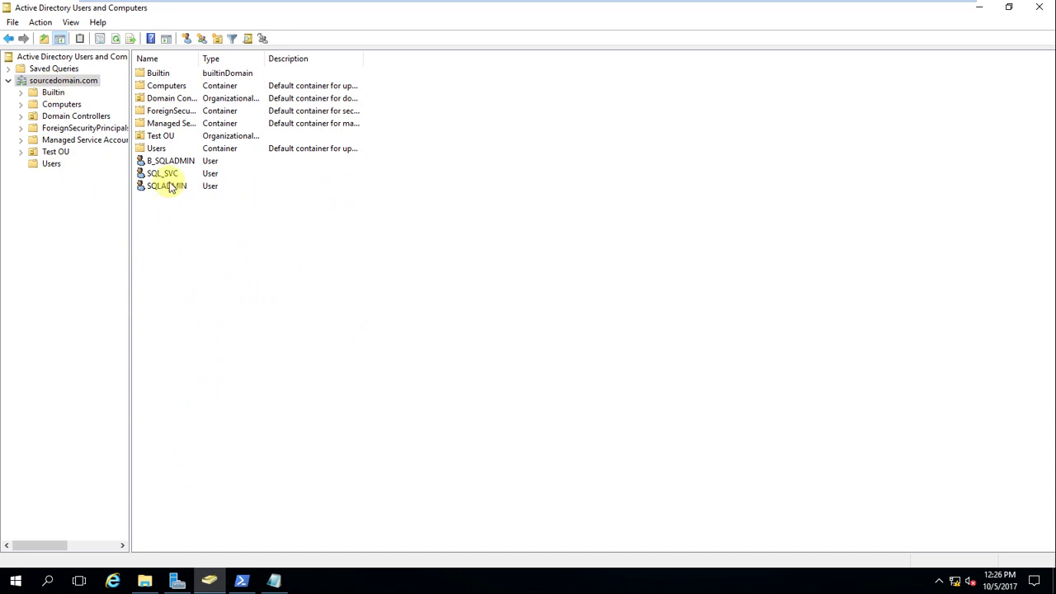
# Step: Create the group GL_Group at the sourcedomain.com root with Global scope and Security type
pyautogui.rightClick(76, 83)
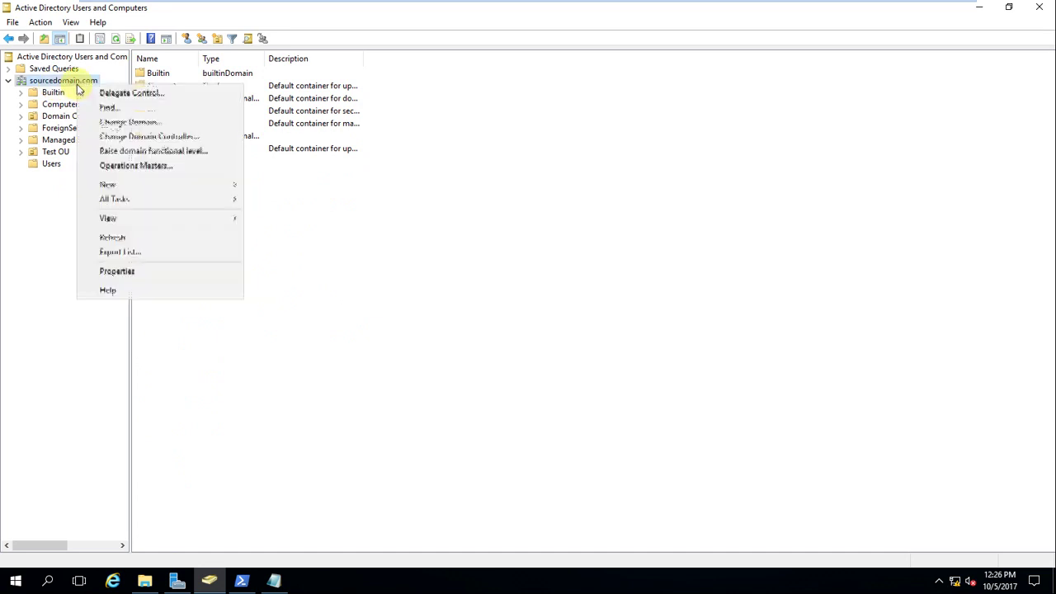
pyautogui.moveTo(137, 224)
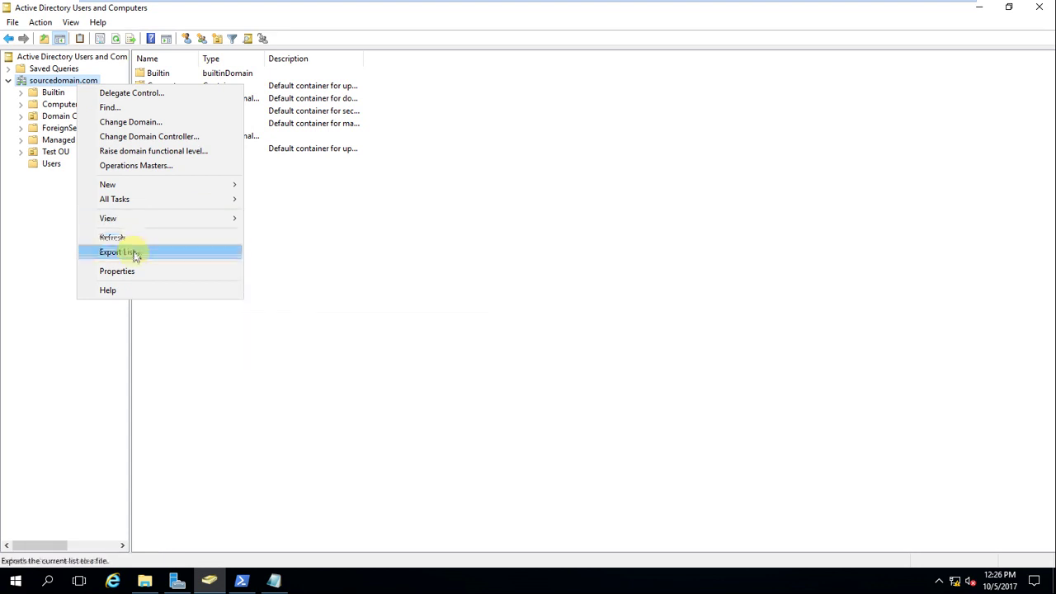
pyautogui.moveTo(158, 186)
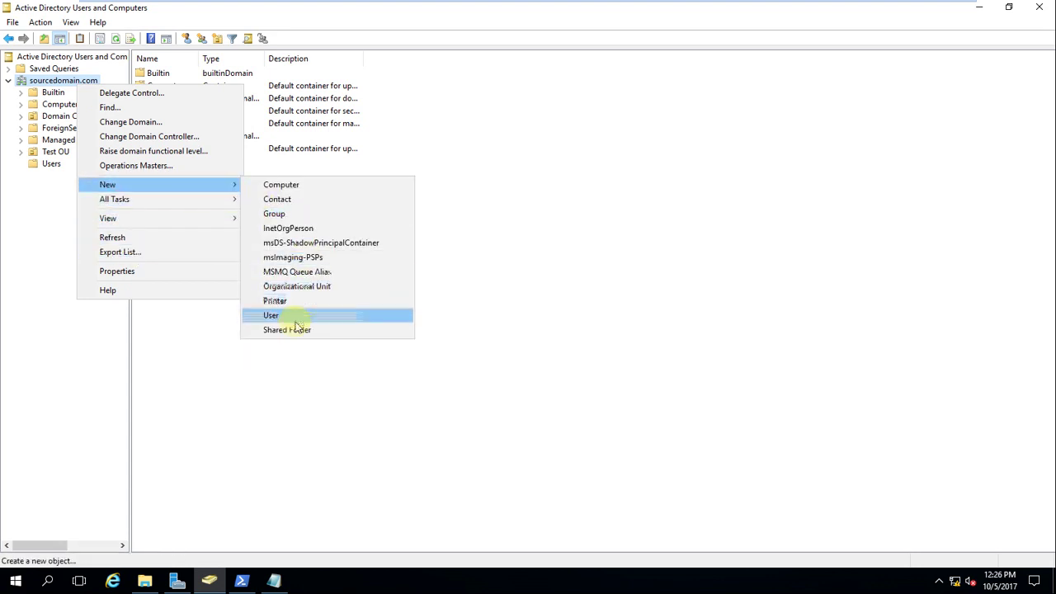
pyautogui.click(303, 214)
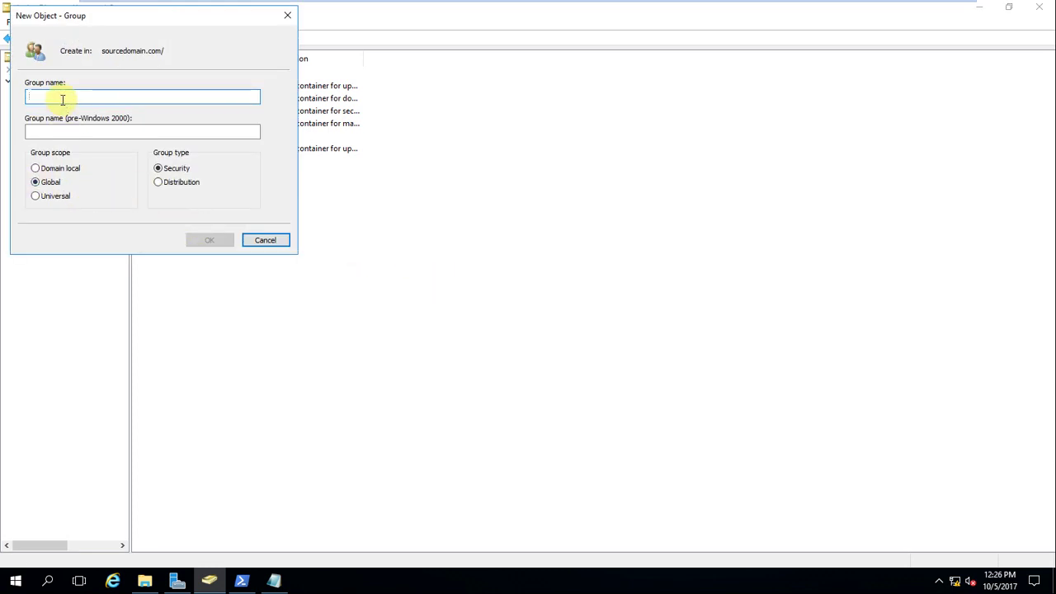
pyautogui.write('GL_Group')
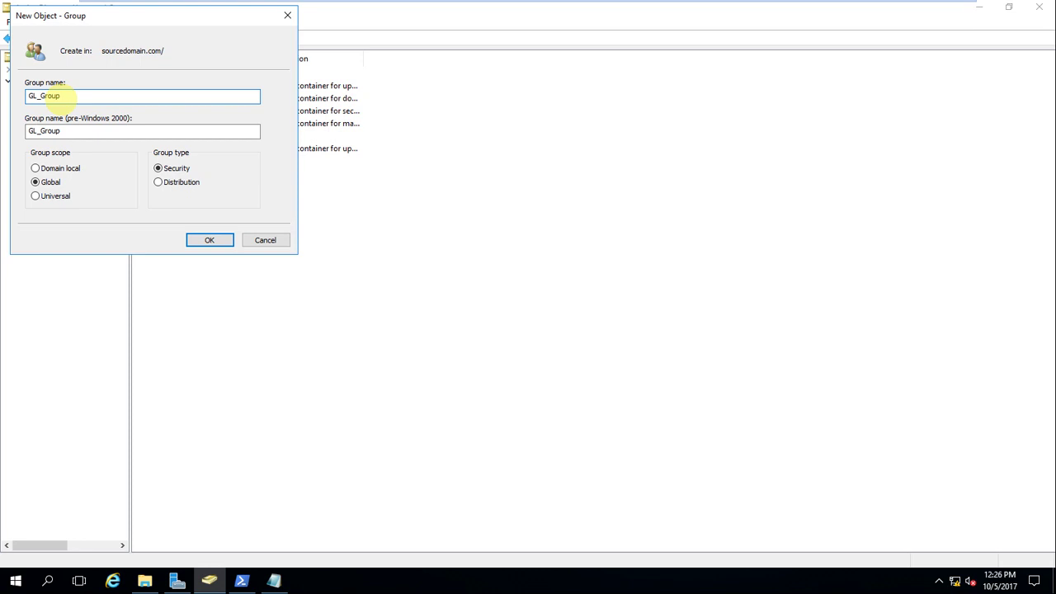
pyautogui.click(205, 242)
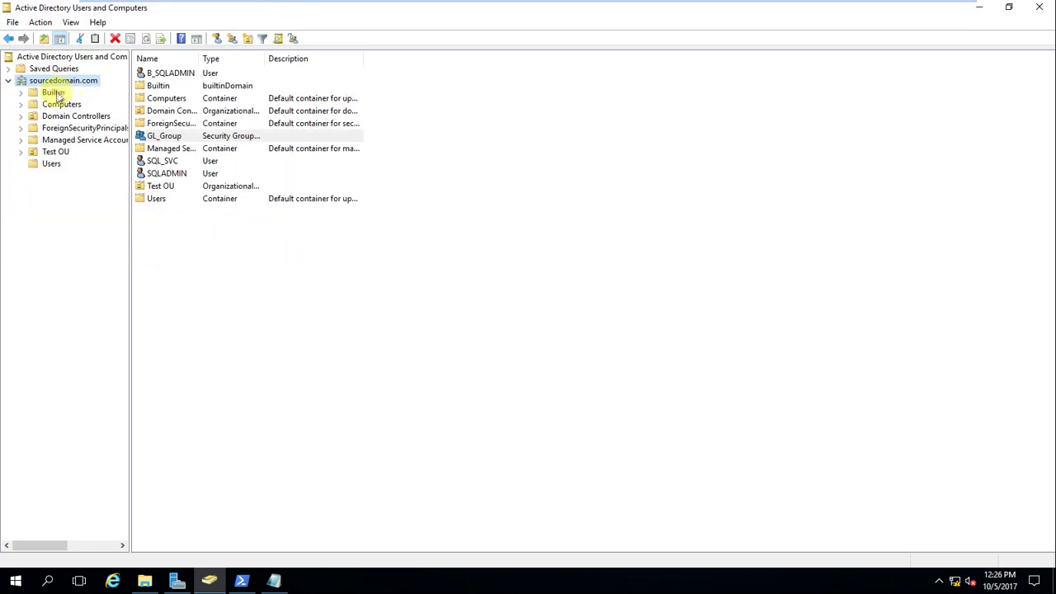
# Step: Add Un_Group at the sourcedomain.com root as a Universal-scope security group
pyautogui.rightClick(69, 85)
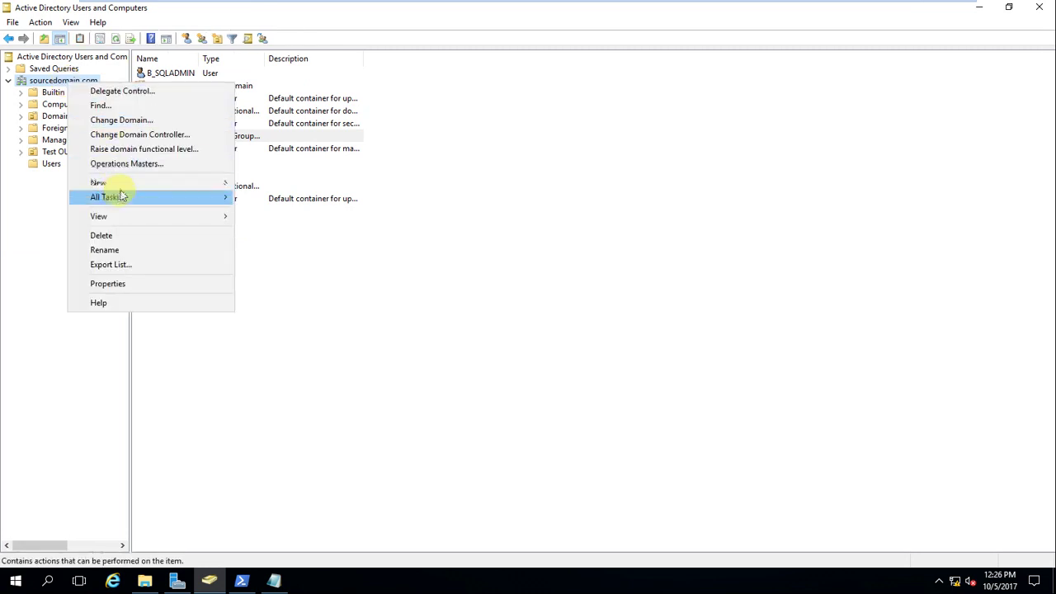
pyautogui.moveTo(136, 221)
pyautogui.moveTo(221, 184)
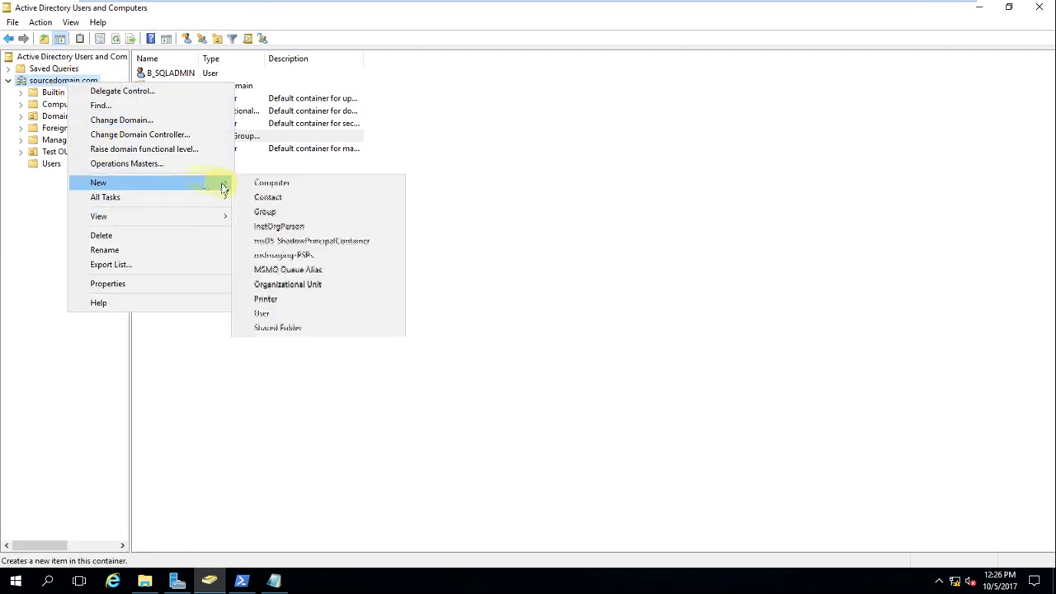
pyautogui.click(282, 212)
pyautogui.click(61, 196)
pyautogui.click(68, 97)
pyautogui.write('U')
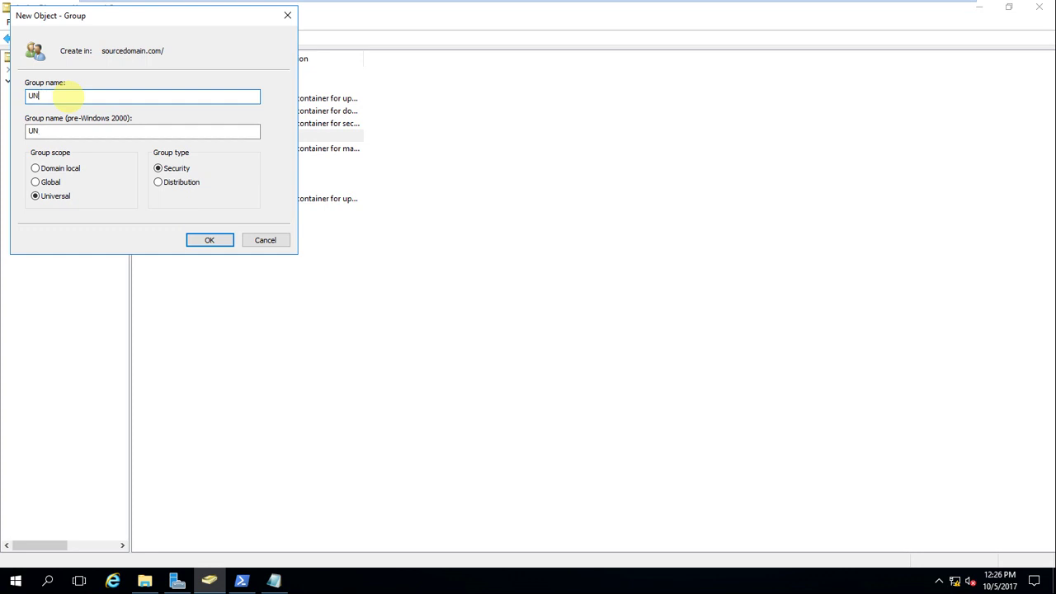
pyautogui.write('n')
pyautogui.moveTo(120, 22); pyautogui.dragTo(266, 185)
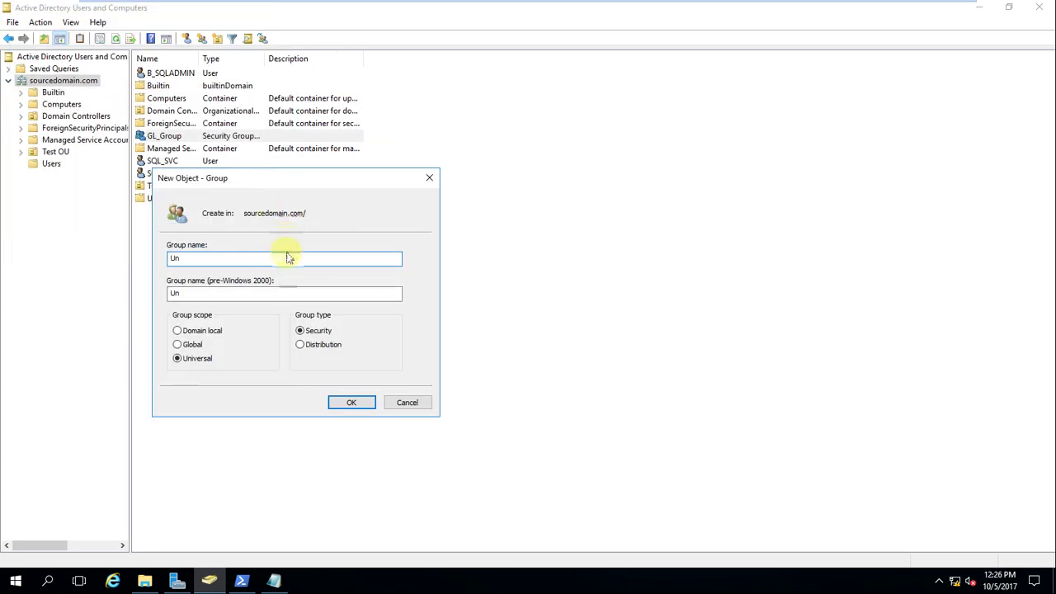
pyautogui.write('_')
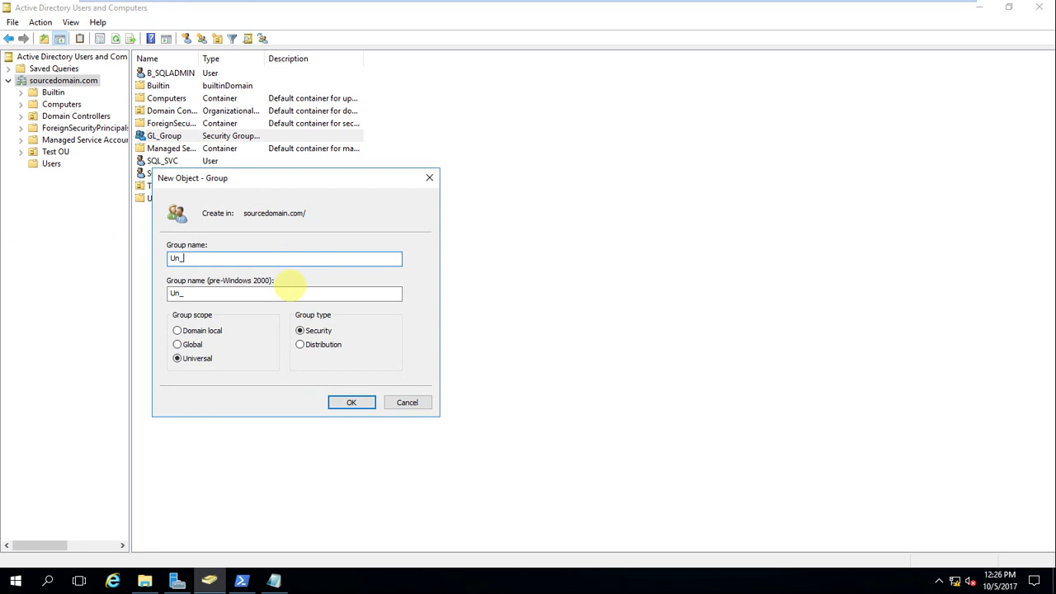
pyautogui.write('Group')
pyautogui.click(353, 404)
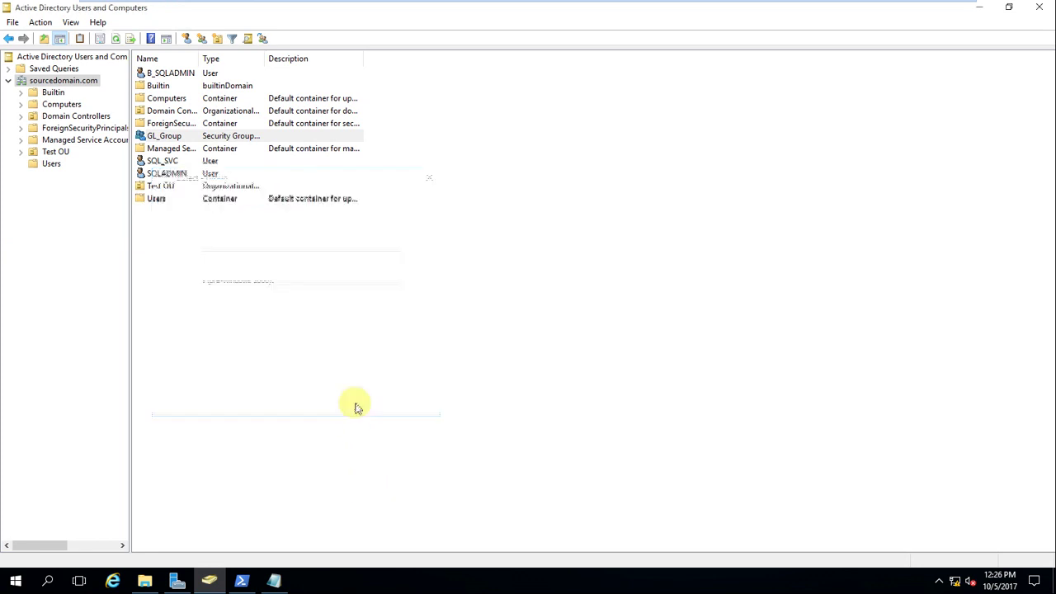
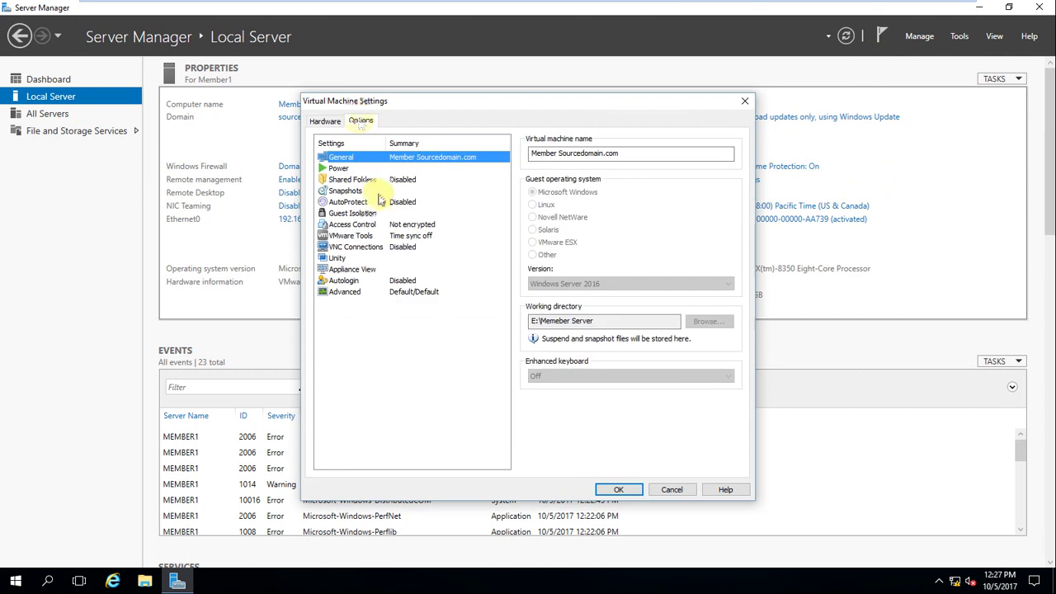
# Step: Enable folder sharing until next power off and add D:\Active directory migration tool as a shared folder
pyautogui.click(351, 179)
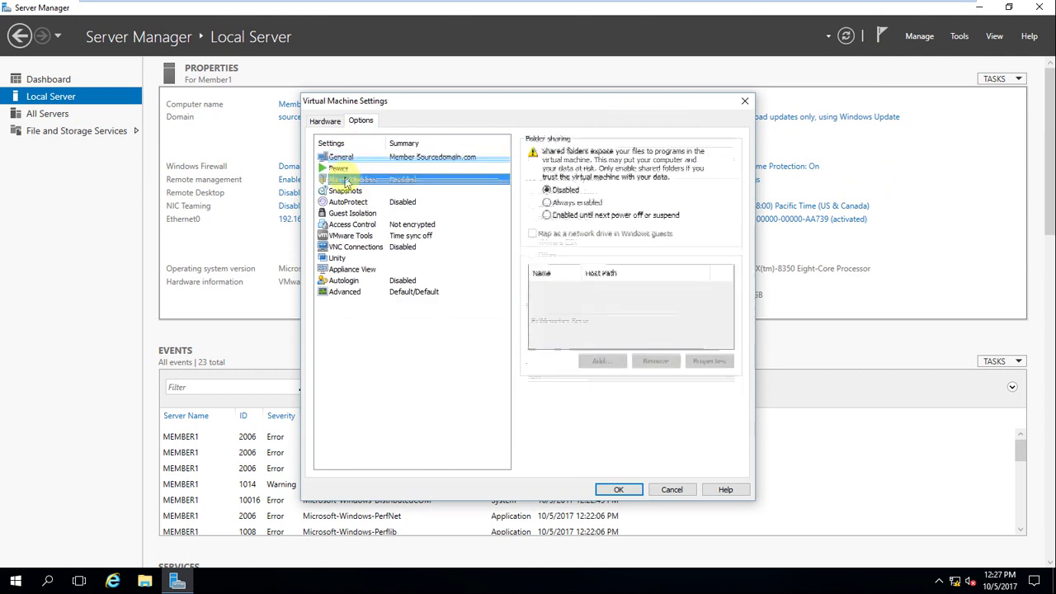
pyautogui.click(547, 214)
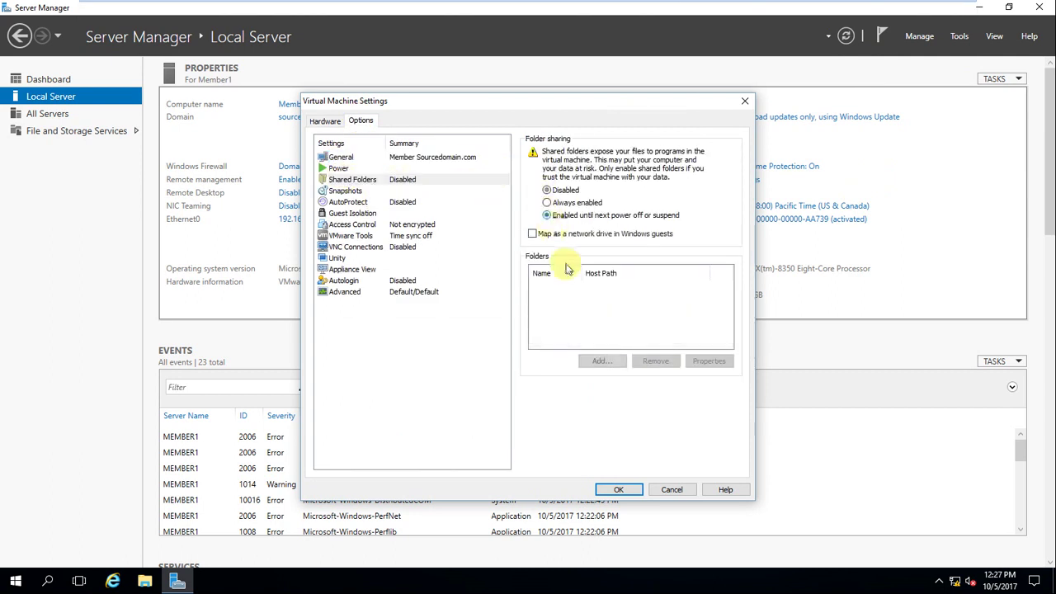
pyautogui.click(603, 363)
pyautogui.click(584, 409)
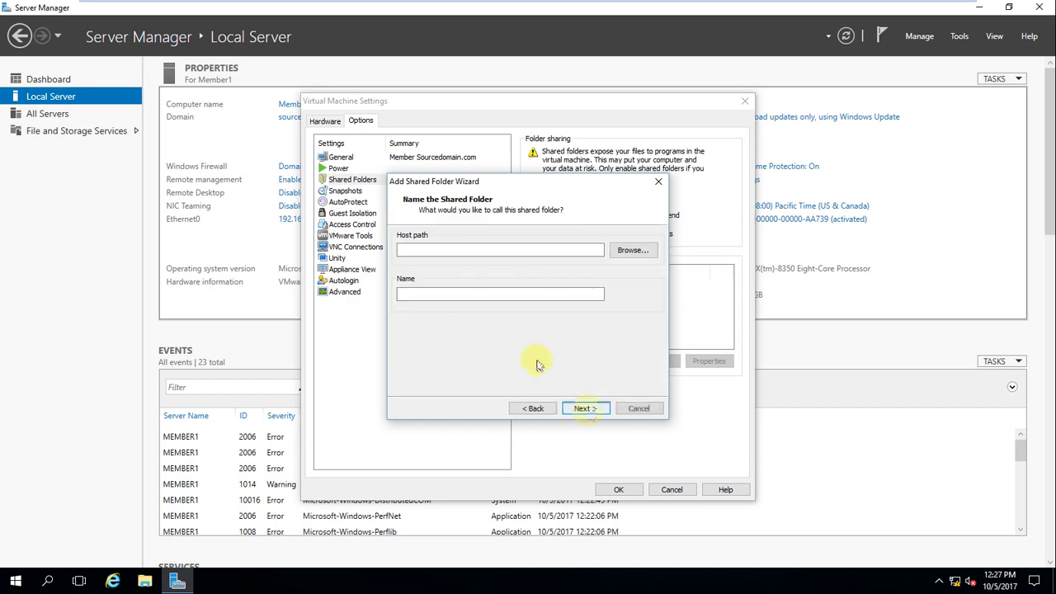
pyautogui.click(632, 251)
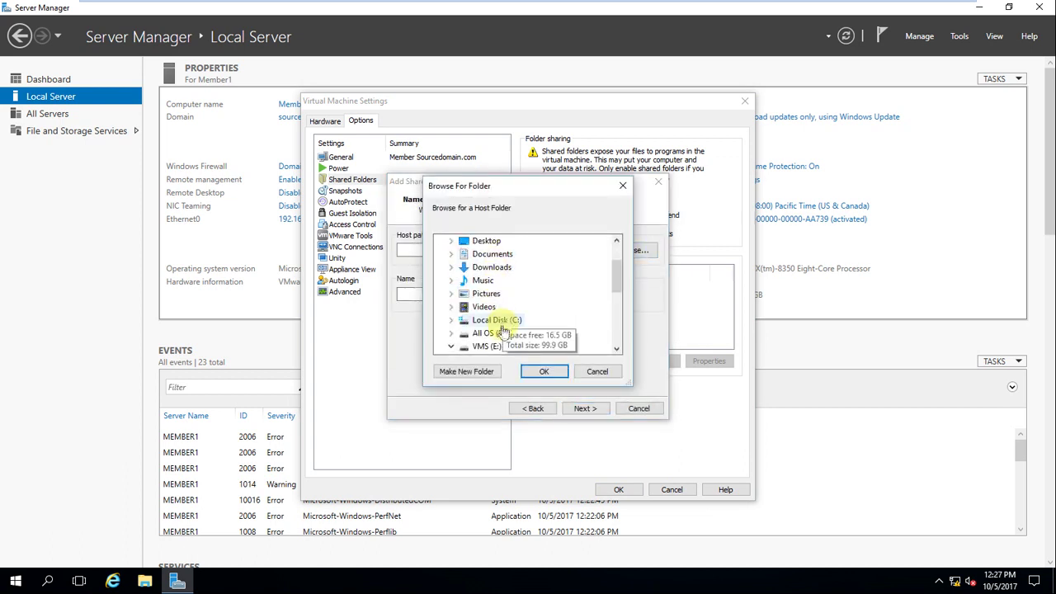
pyautogui.doubleClick(490, 333)
pyautogui.doubleClick(531, 267)
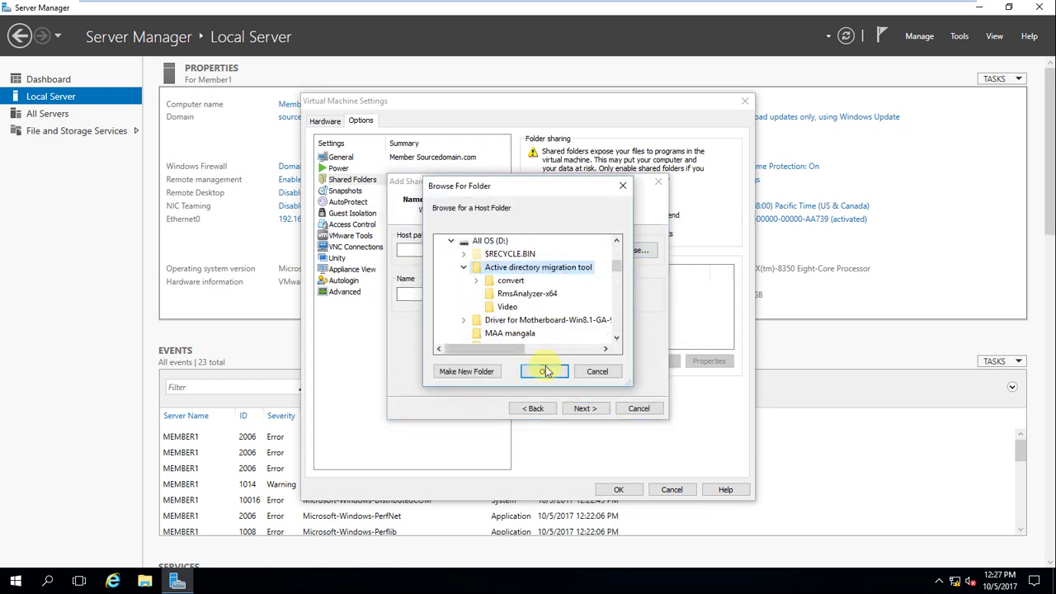
pyautogui.click(544, 372)
pyautogui.click(585, 409)
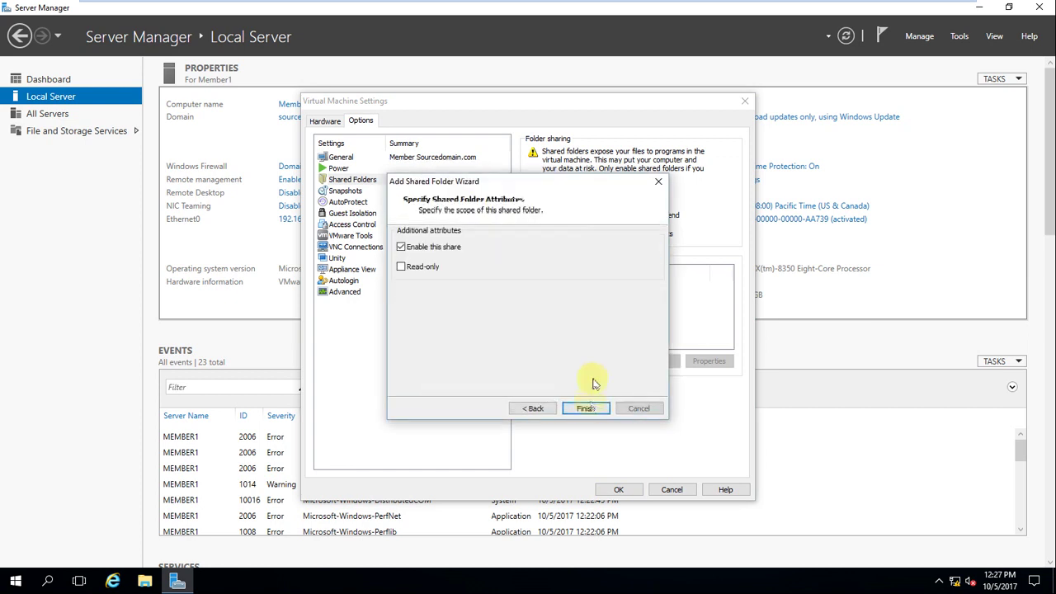
pyautogui.click(586, 407)
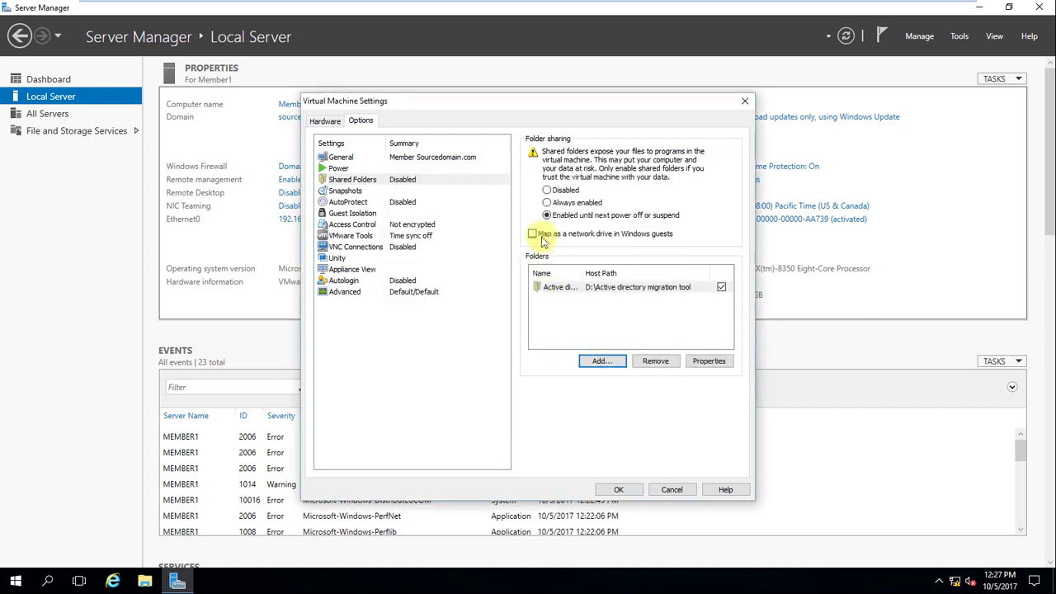
# Step: Map the shared folder as a guest network drive and save the VM settings
pyautogui.click(534, 234)
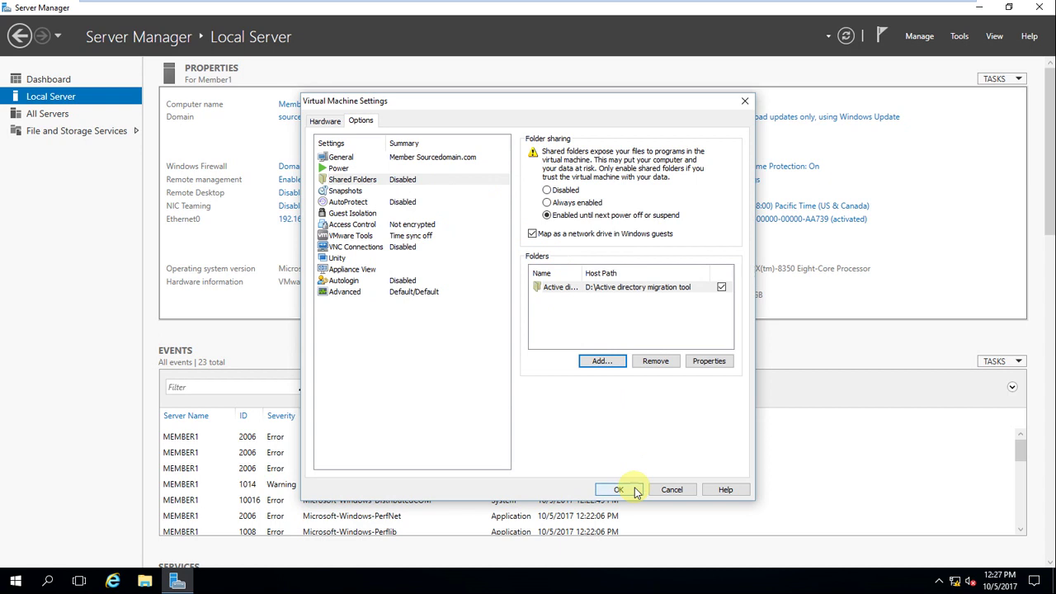
pyautogui.click(619, 490)
pyautogui.moveTo(517, 4)
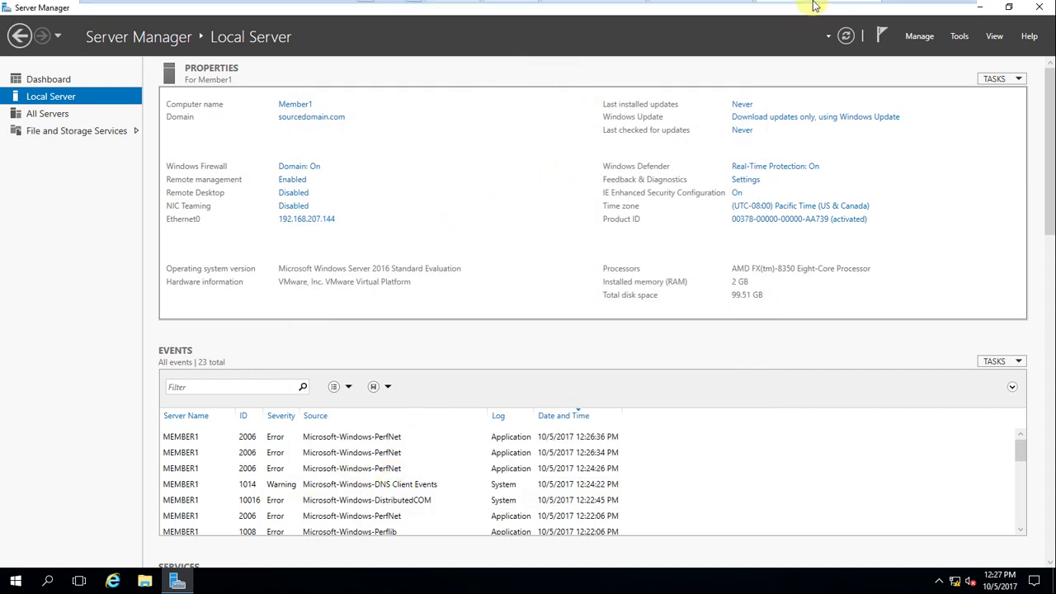
# Step: Minimize the VM, launch Chrome on the host and search for 'sql express 2012'
pyautogui.moveTo(812, 6)
pyautogui.click(928, 8)
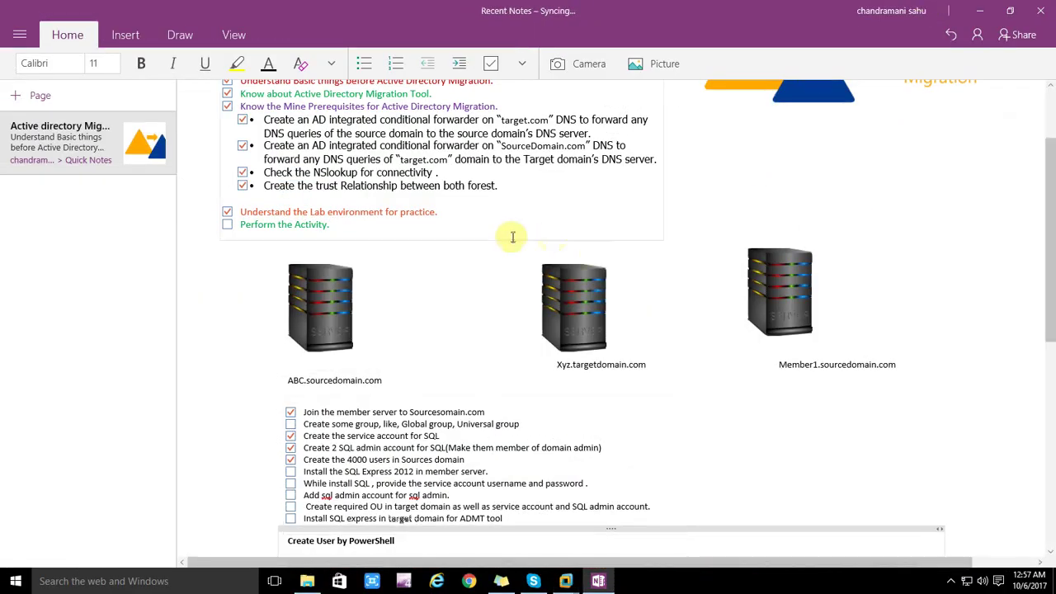
pyautogui.click(468, 581)
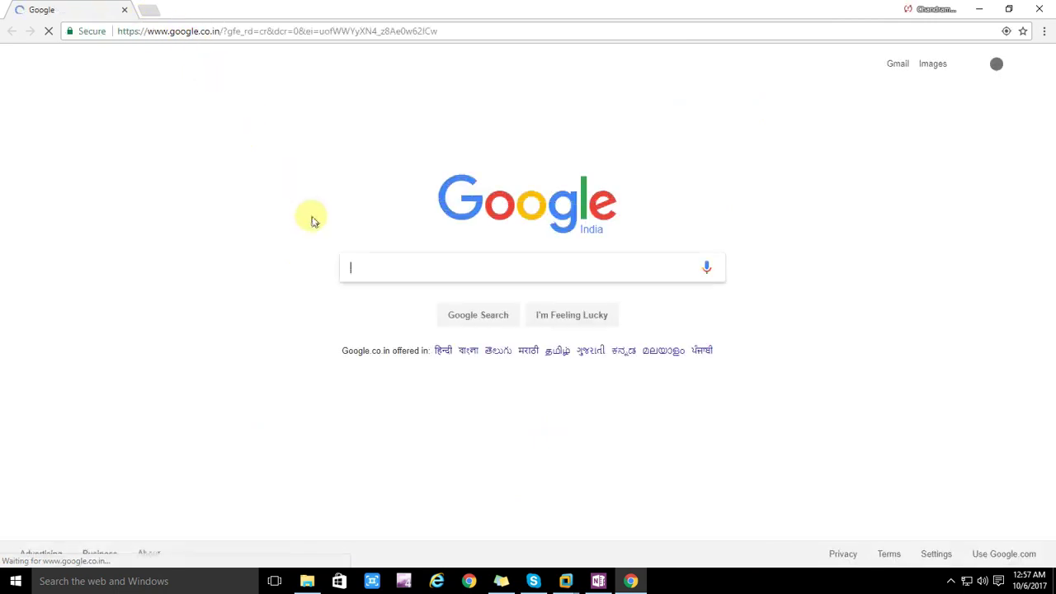
pyautogui.click(359, 270)
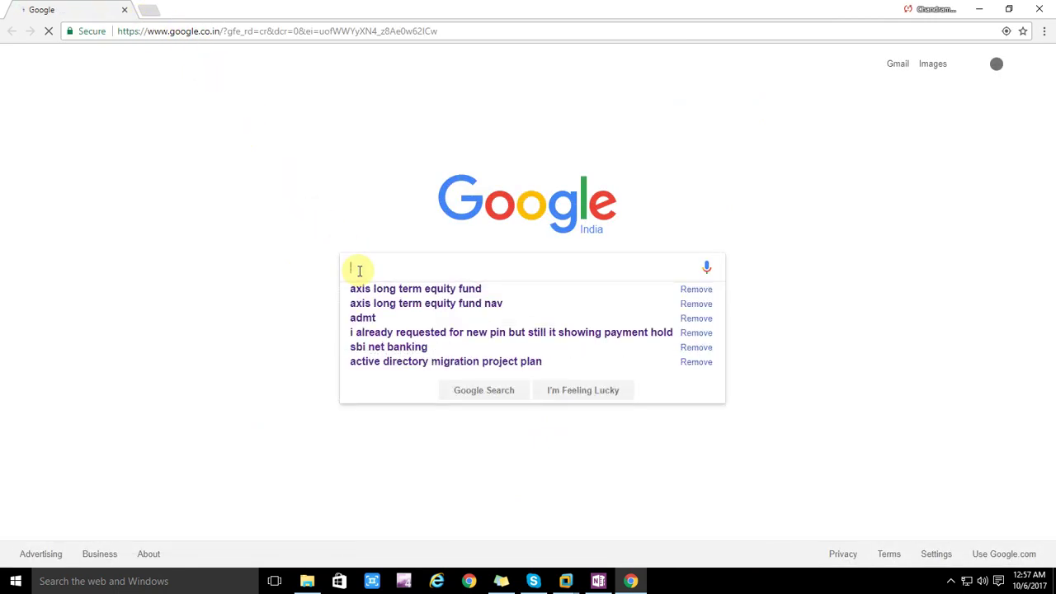
pyautogui.write('Sql')
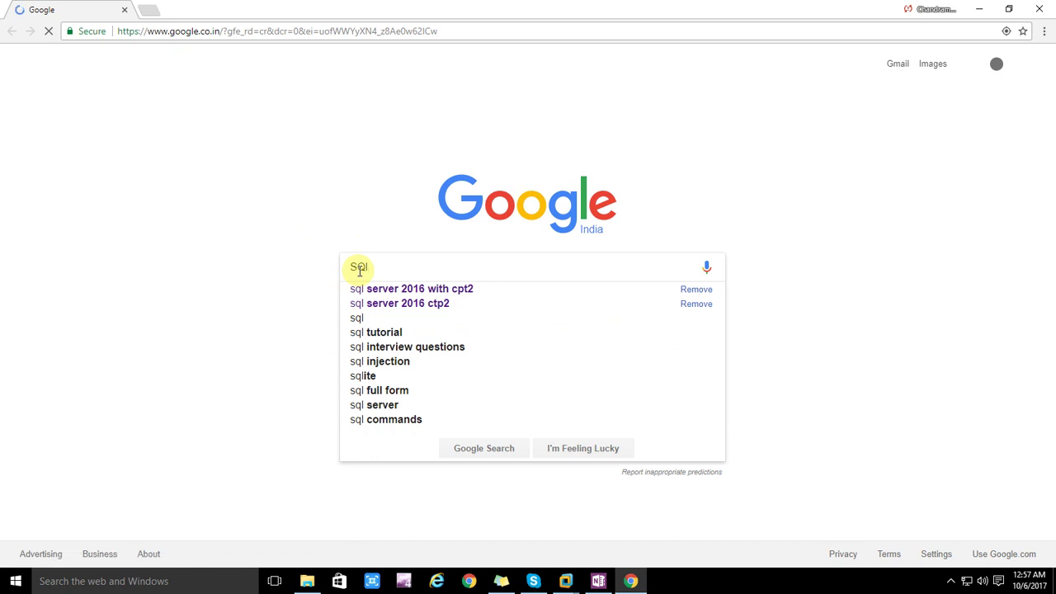
pyautogui.write(' expr')
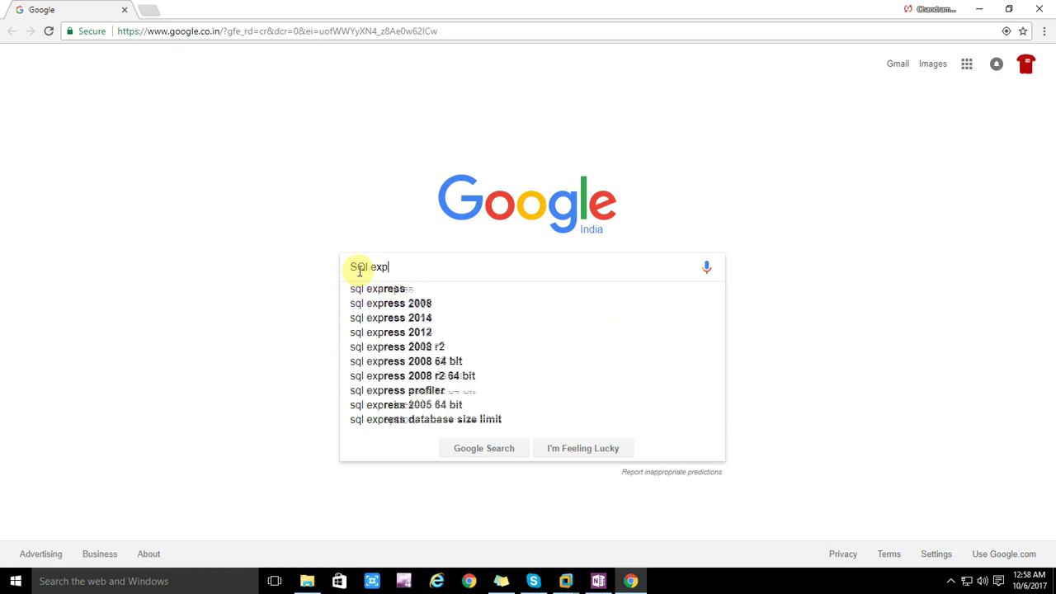
pyautogui.press('Down')
pyautogui.press('Down')
pyautogui.press('Down')
pyautogui.press('Down')
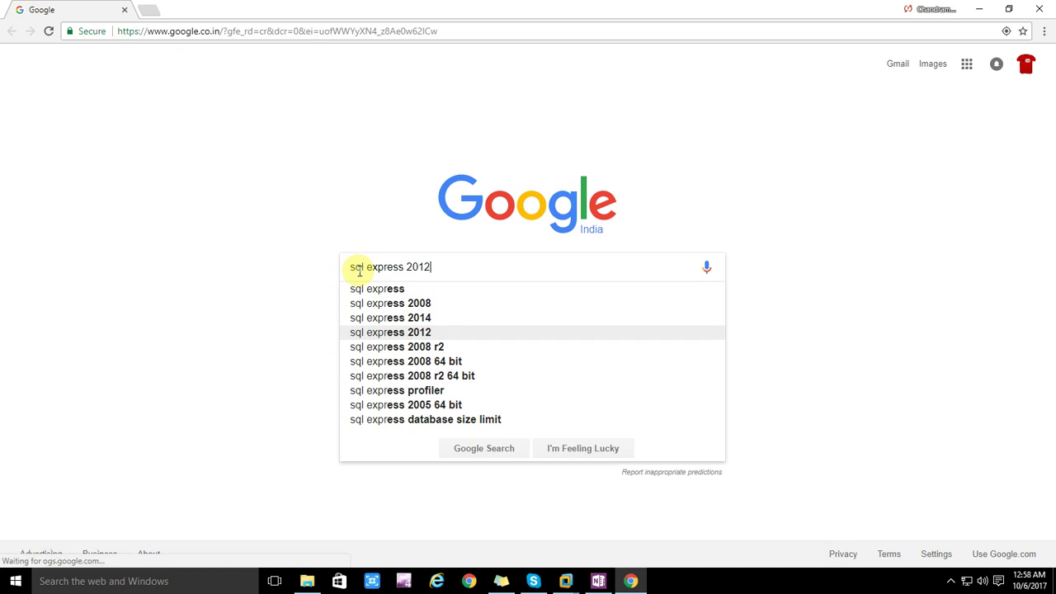
pyautogui.press('Return')
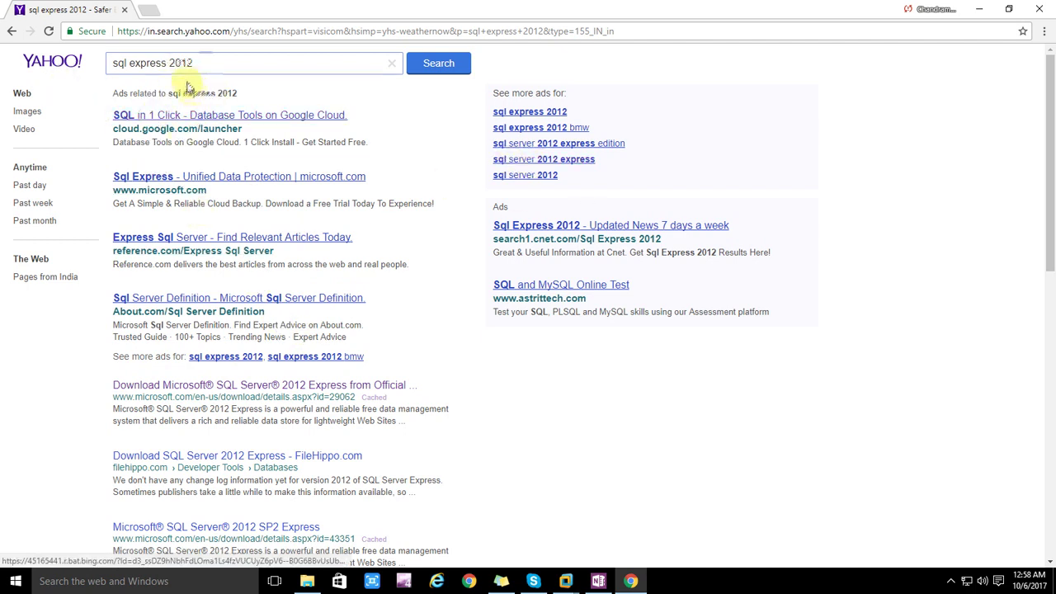
# Step: Minimize Chrome and bring the Member Sourcedomain VM back to the front
pyautogui.click(978, 10)
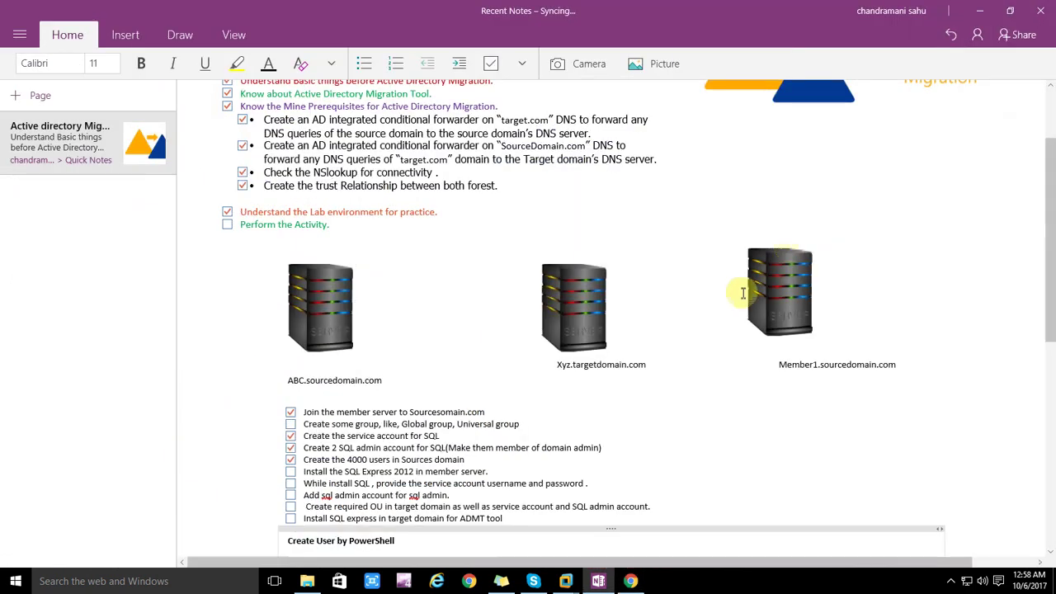
pyautogui.moveTo(566, 581)
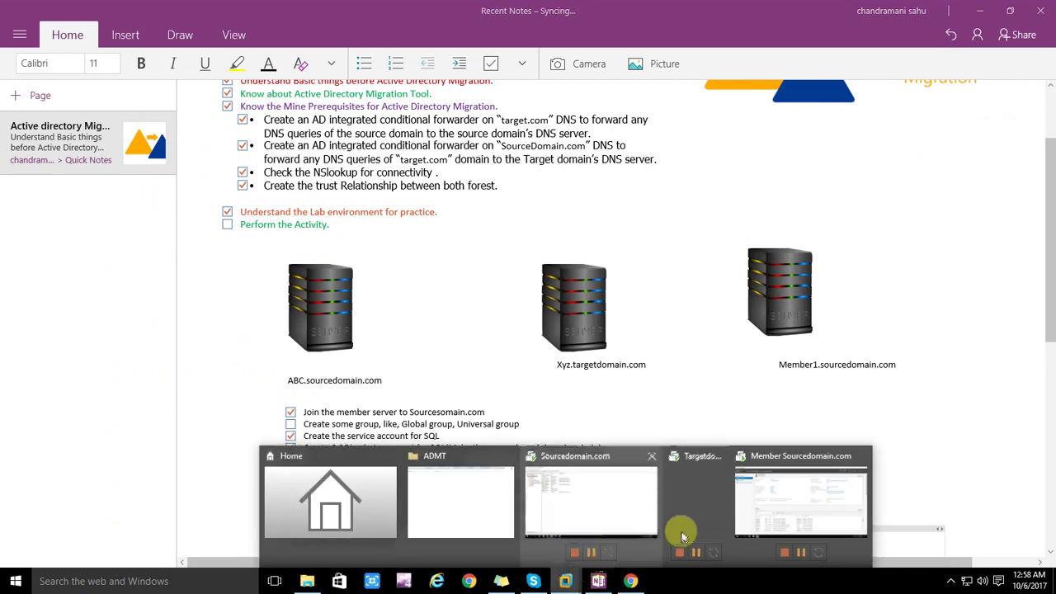
pyautogui.click(756, 517)
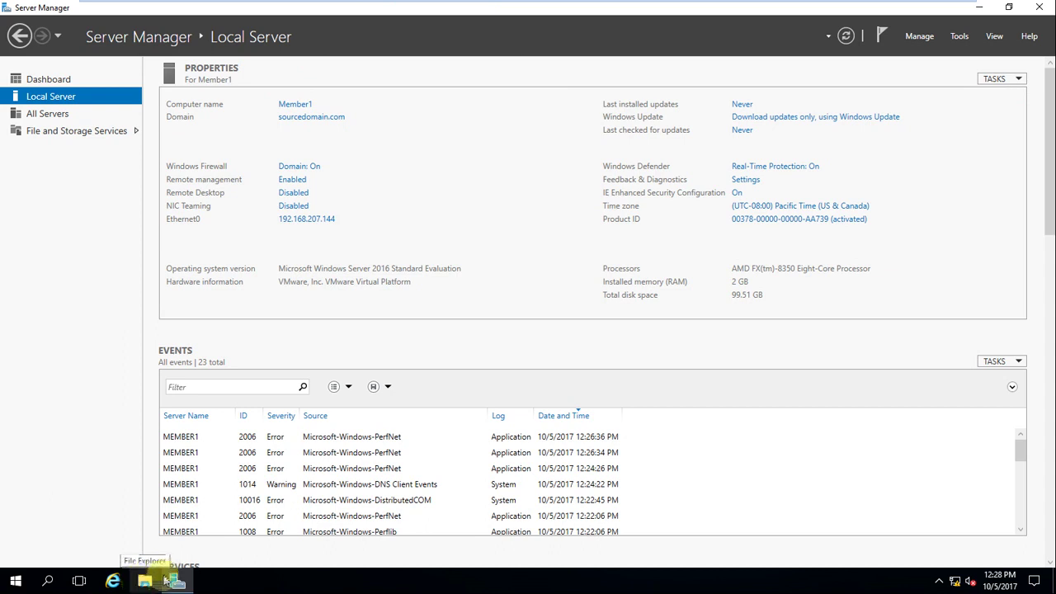
# Step: Copy the SQLEXPR_x64_ENU installer from the Active directory migration tool folder on Shared Folders (Z:)
pyautogui.click(144, 582)
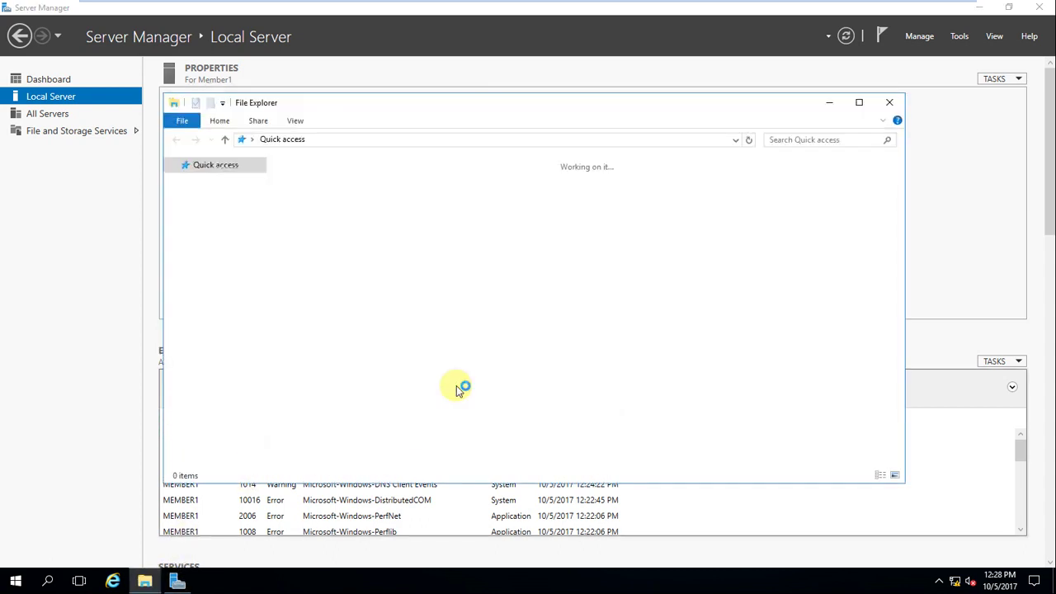
pyautogui.click(211, 254)
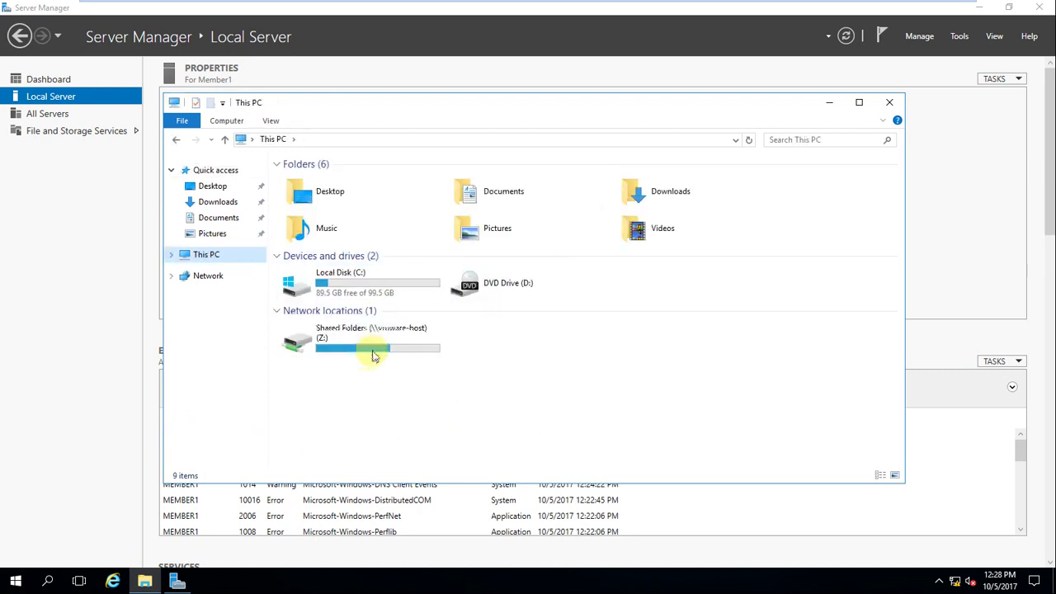
pyautogui.click(413, 347)
pyautogui.doubleClick(449, 345)
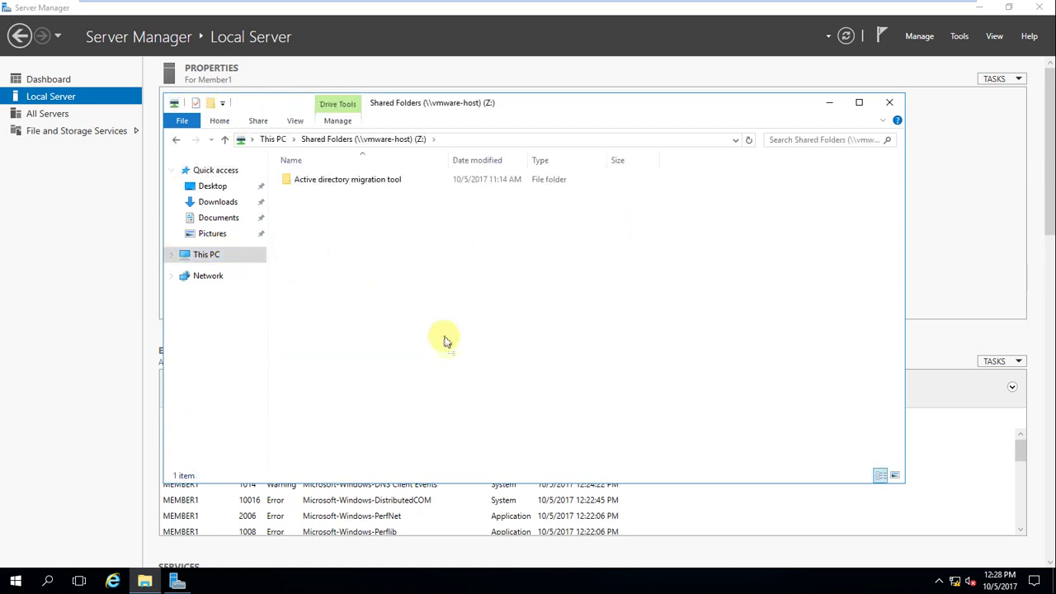
pyautogui.doubleClick(383, 182)
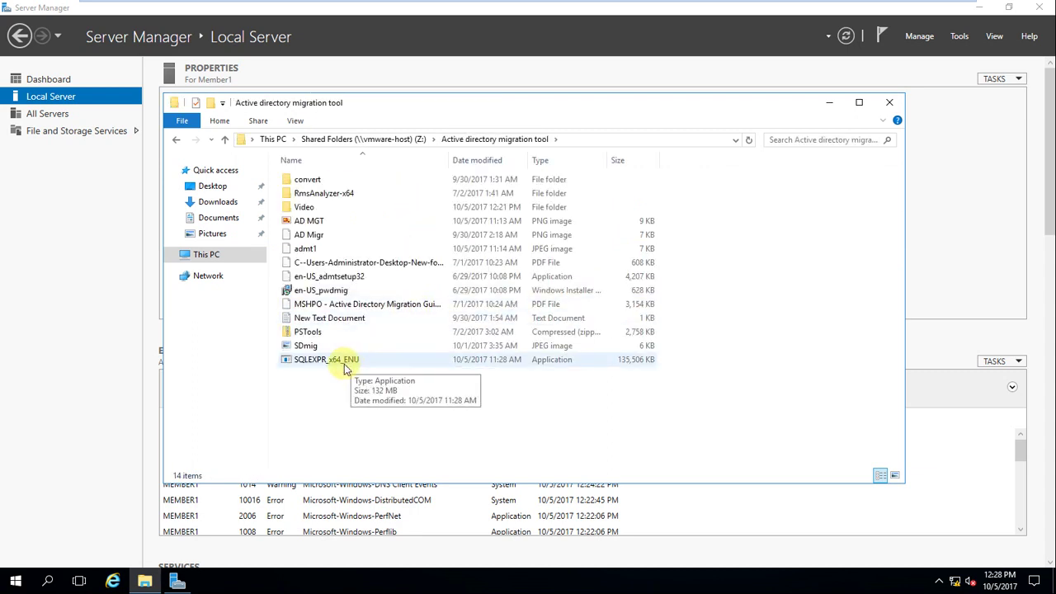
pyautogui.click(351, 360)
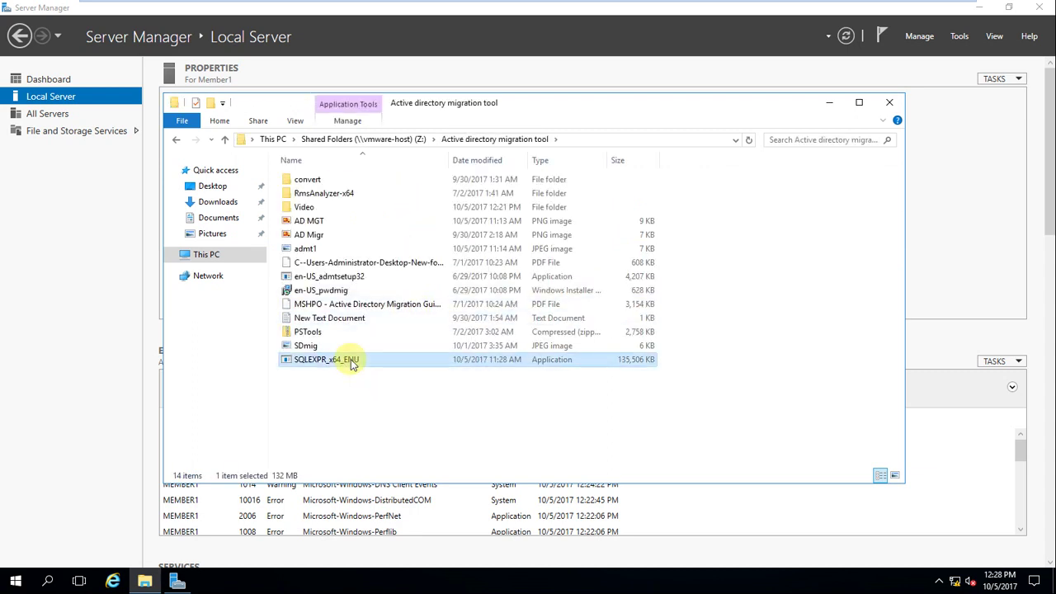
pyautogui.rightClick(351, 359)
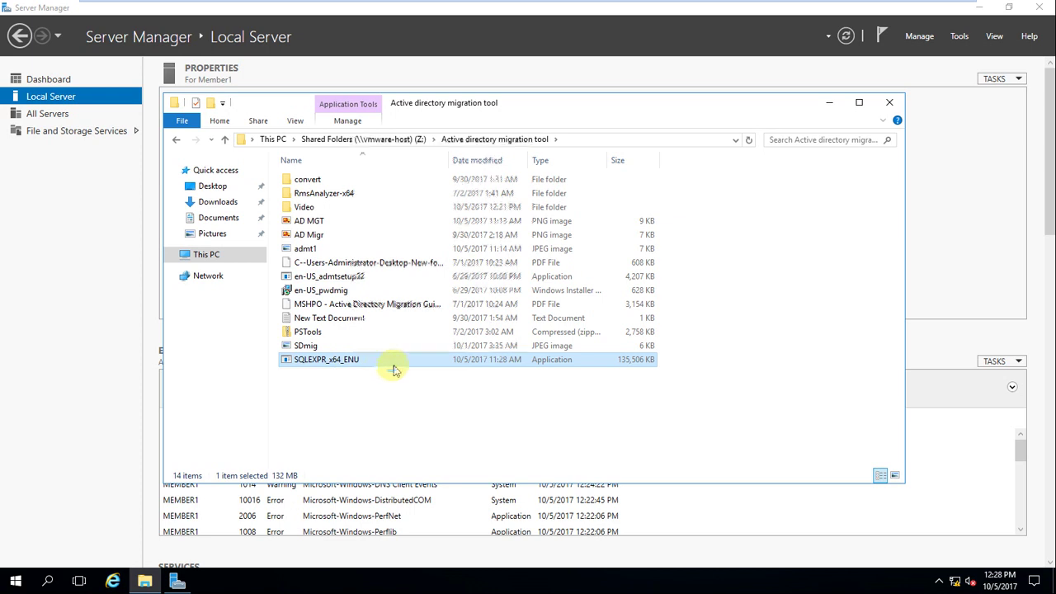
pyautogui.click(396, 281)
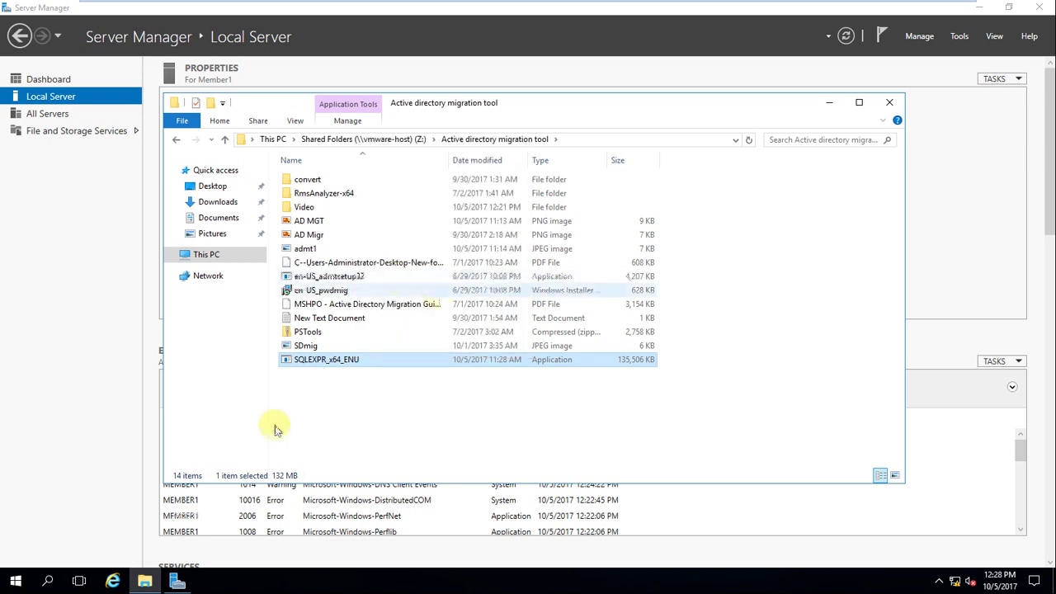
# Step: Create a new folder named DATA on Local Disk (C:)
pyautogui.click(219, 264)
pyautogui.click(382, 291)
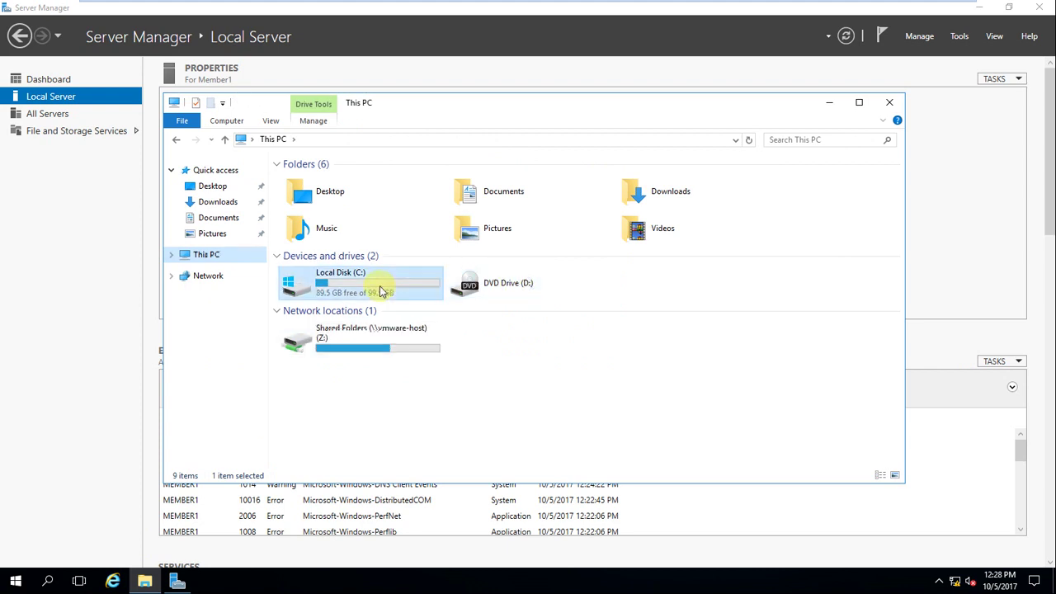
pyautogui.doubleClick(382, 290)
pyautogui.rightClick(321, 305)
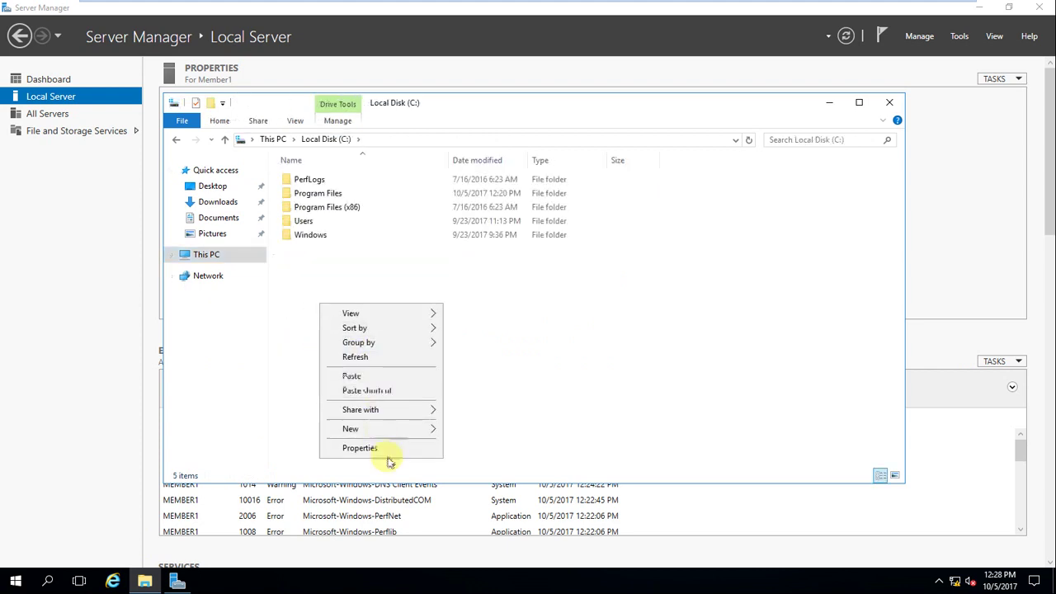
pyautogui.moveTo(405, 429)
pyautogui.click(496, 433)
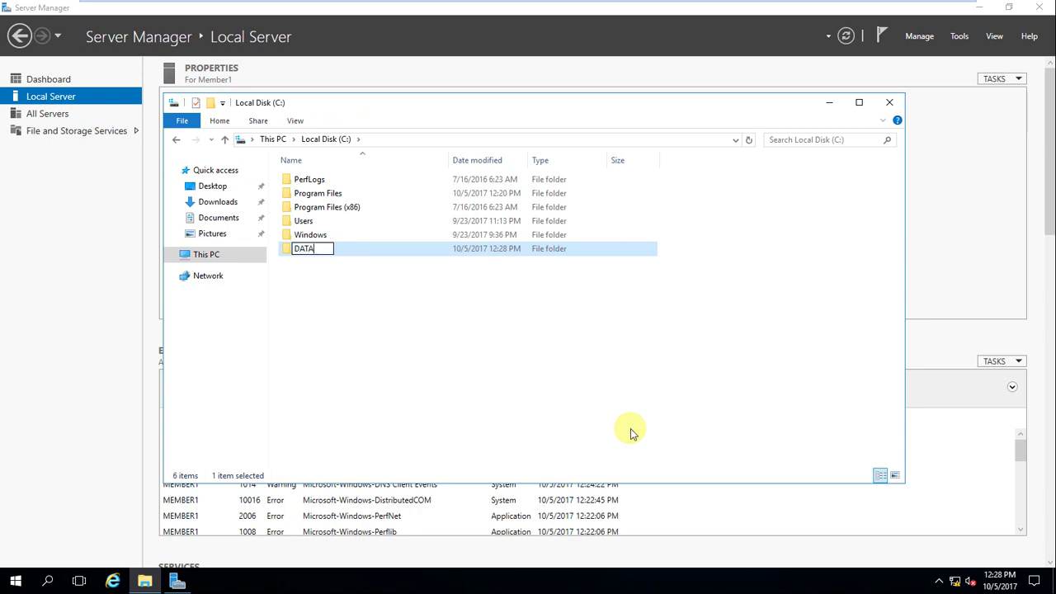
pyautogui.write('DATA')
pyautogui.click(414, 298)
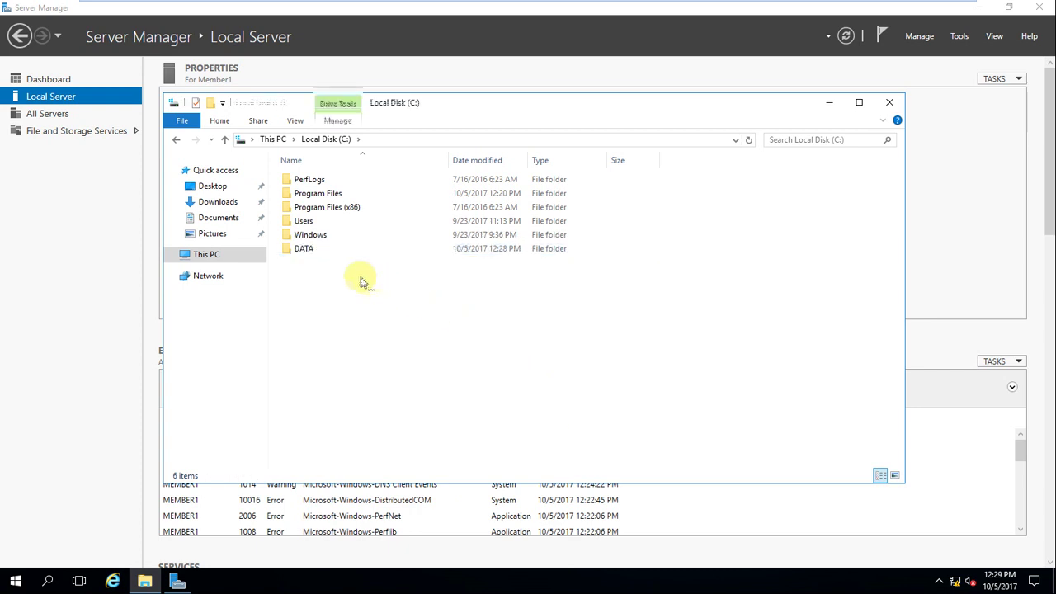
# Step: Paste the SQLEXPR_x64_ENU installer into the DATA folder
pyautogui.doubleClick(316, 256)
pyautogui.rightClick(334, 258)
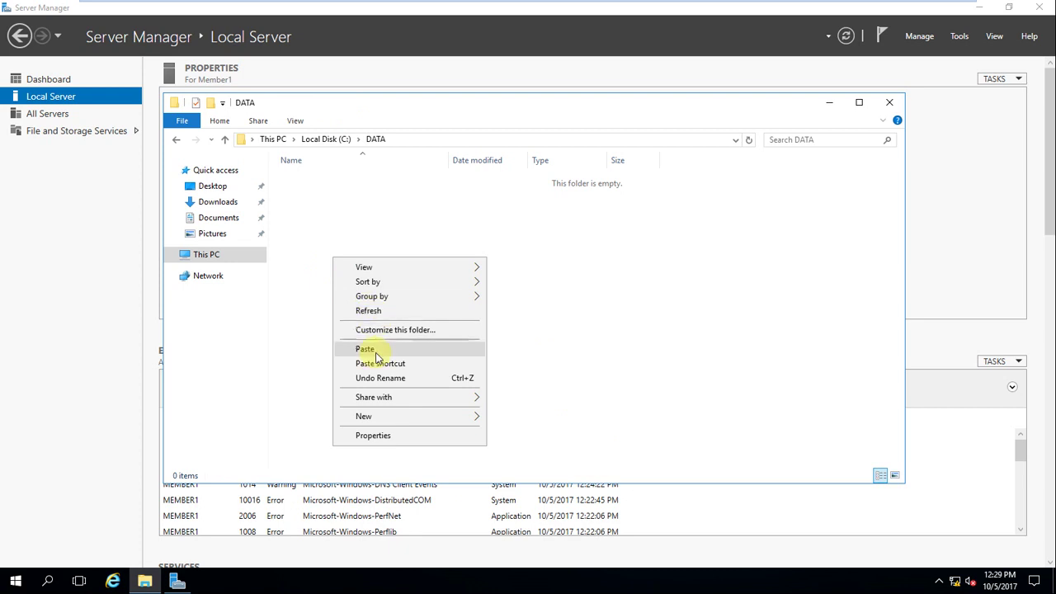
pyautogui.click(374, 350)
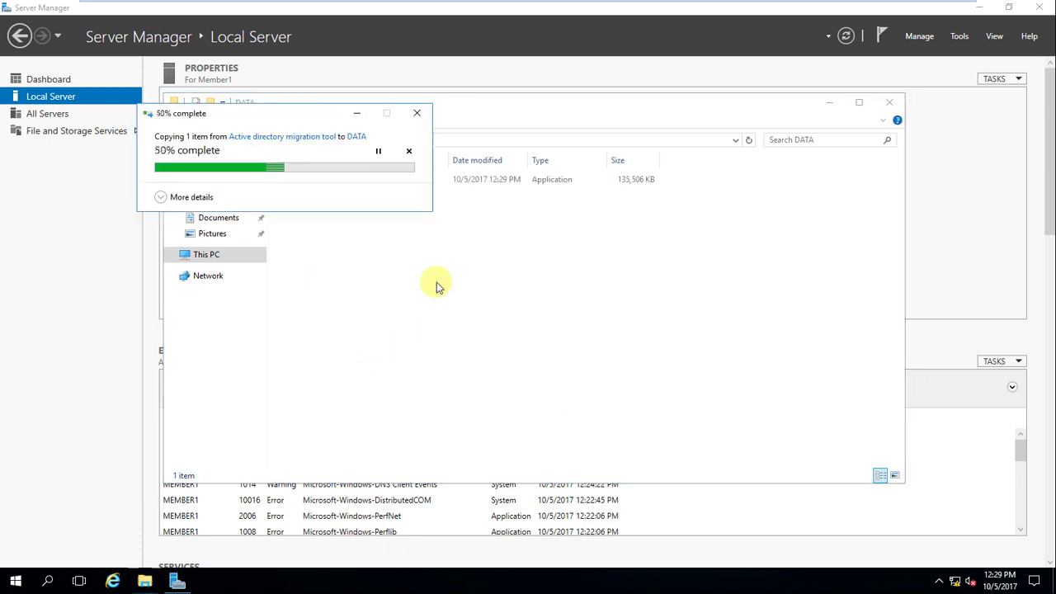
pyautogui.click(341, 183)
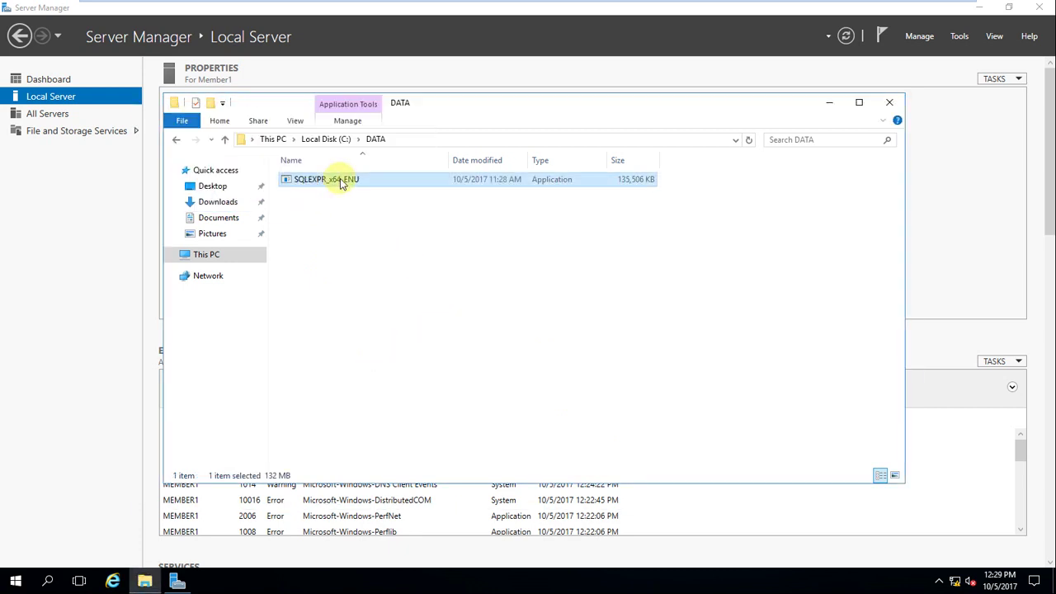
# Step: Run SQLEXPR_x64_ENU to begin extracting setup files, then switch to the Sourcedomain.com VM
pyautogui.doubleClick(341, 183)
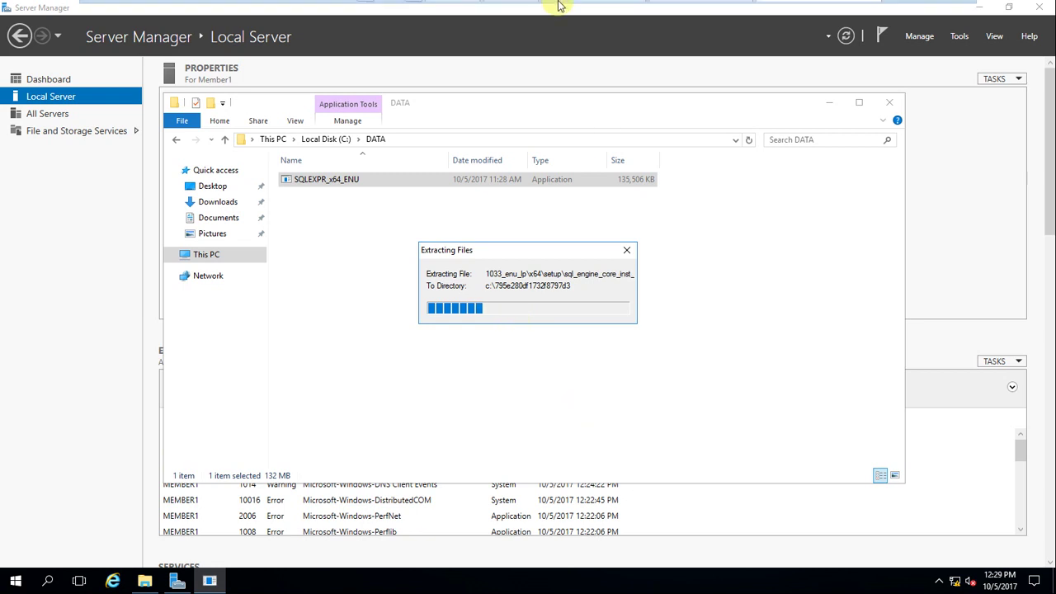
pyautogui.moveTo(560, 5)
pyautogui.click(594, 10)
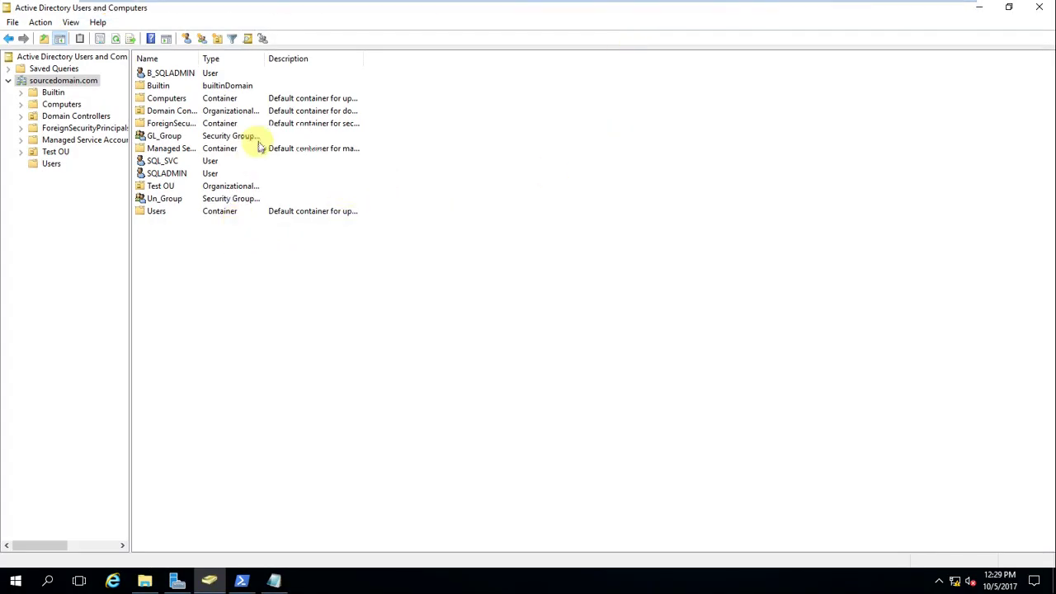
# Step: Switch to the Targetdomain.com VM and sign in with the administrator password
pyautogui.moveTo(672, 10)
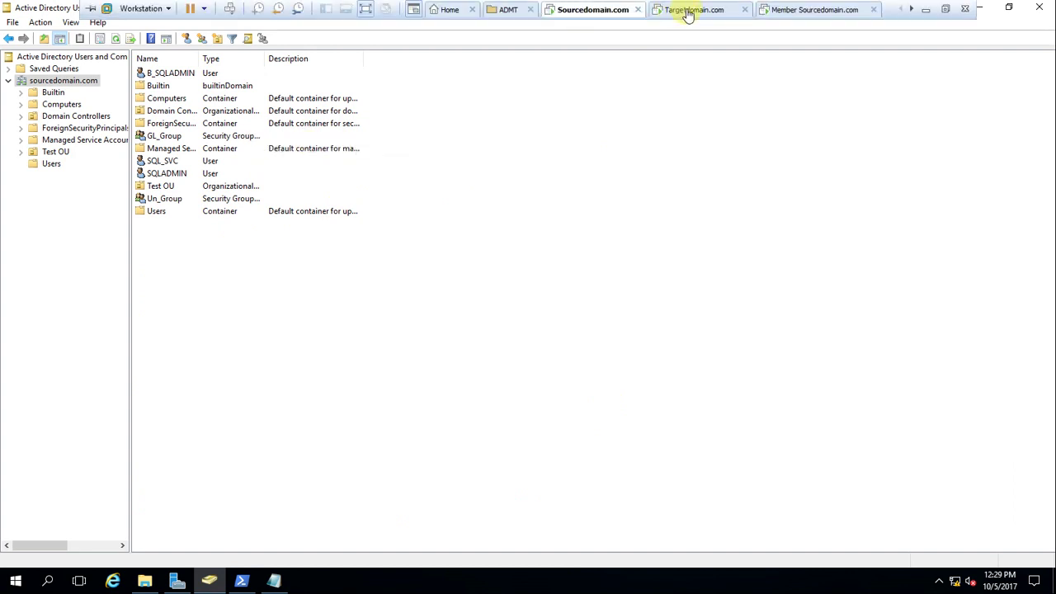
pyautogui.click(689, 11)
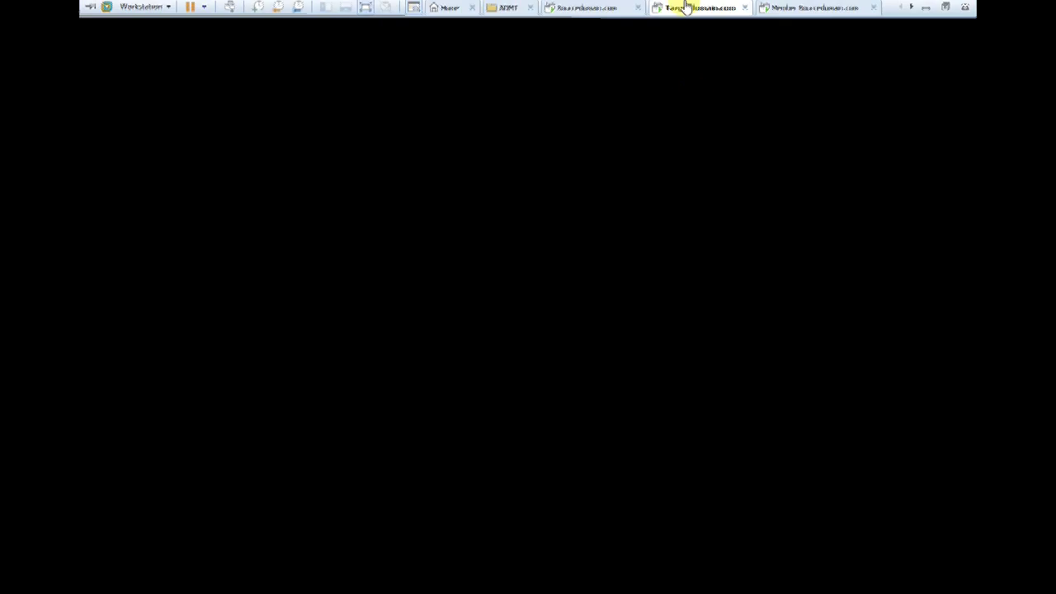
pyautogui.rightClick(692, 10)
pyautogui.click(720, 85)
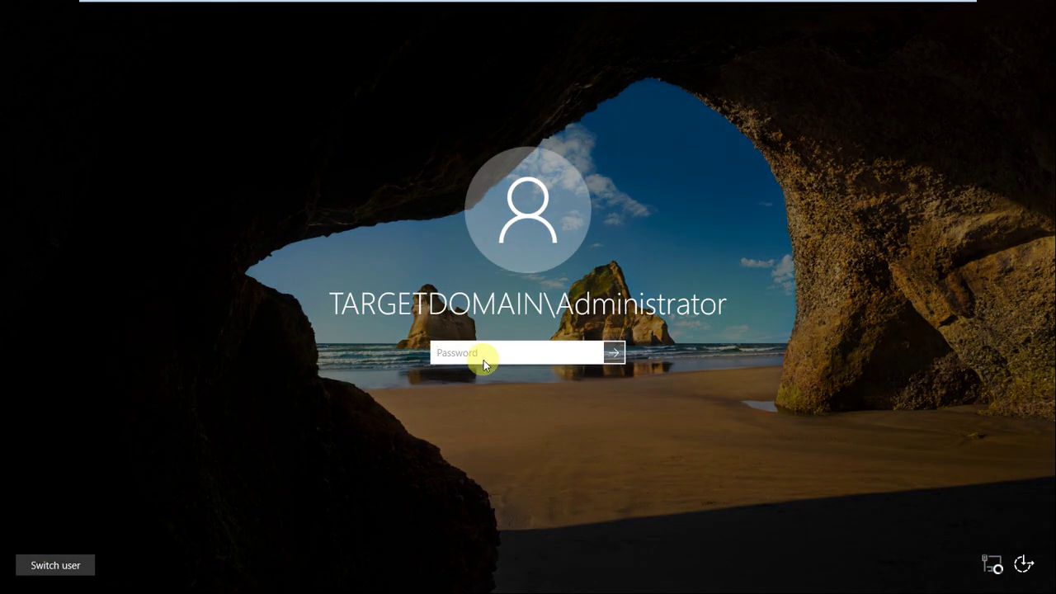
pyautogui.write('••')
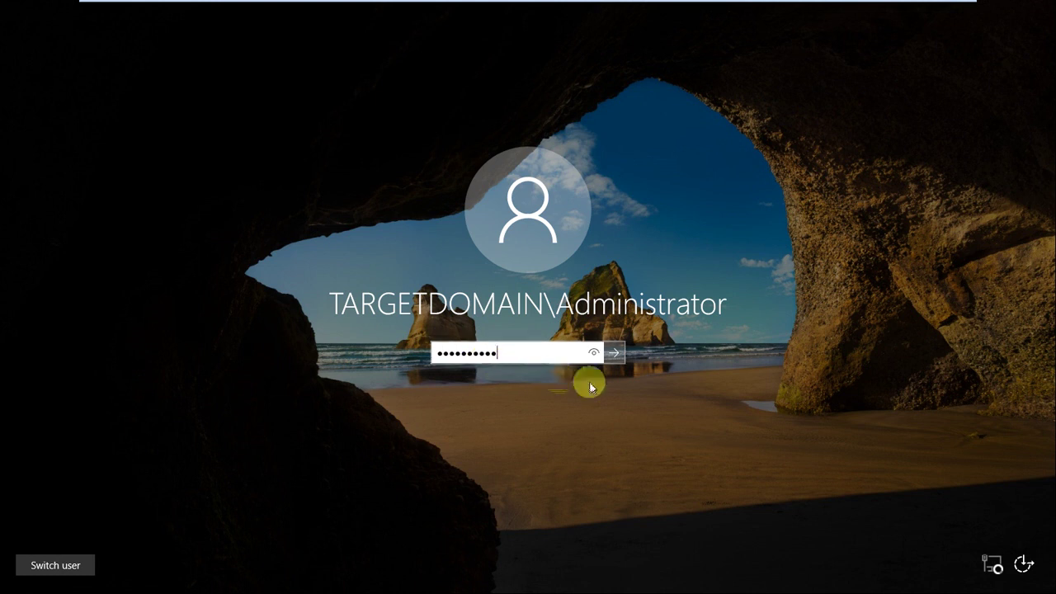
pyautogui.press('Return')
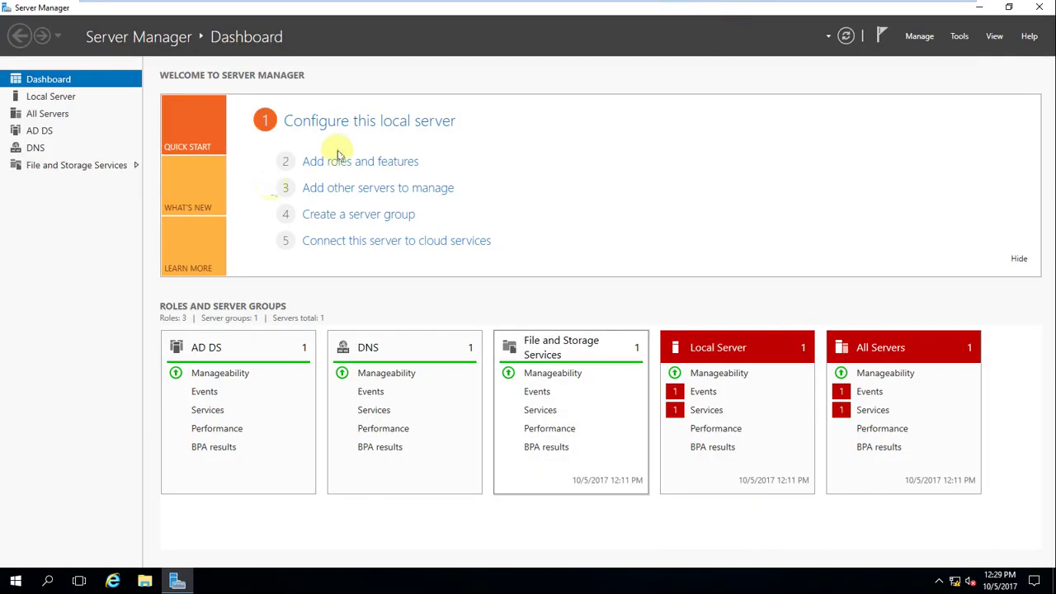
# Step: Open Active Directory Users and Computers, expand targetdomain.com and maximize the window
pyautogui.click(960, 36)
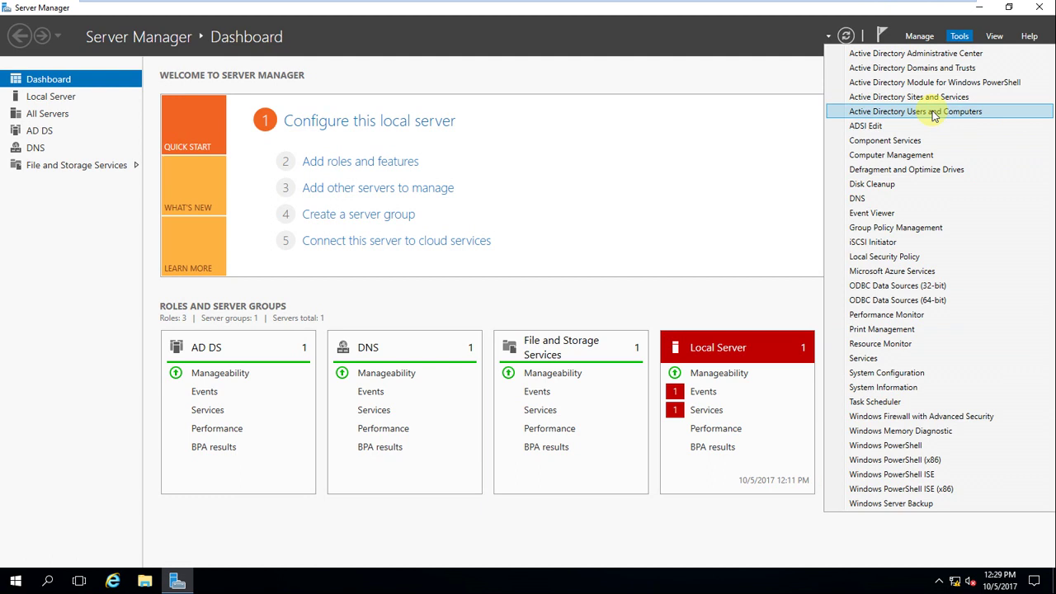
pyautogui.click(935, 113)
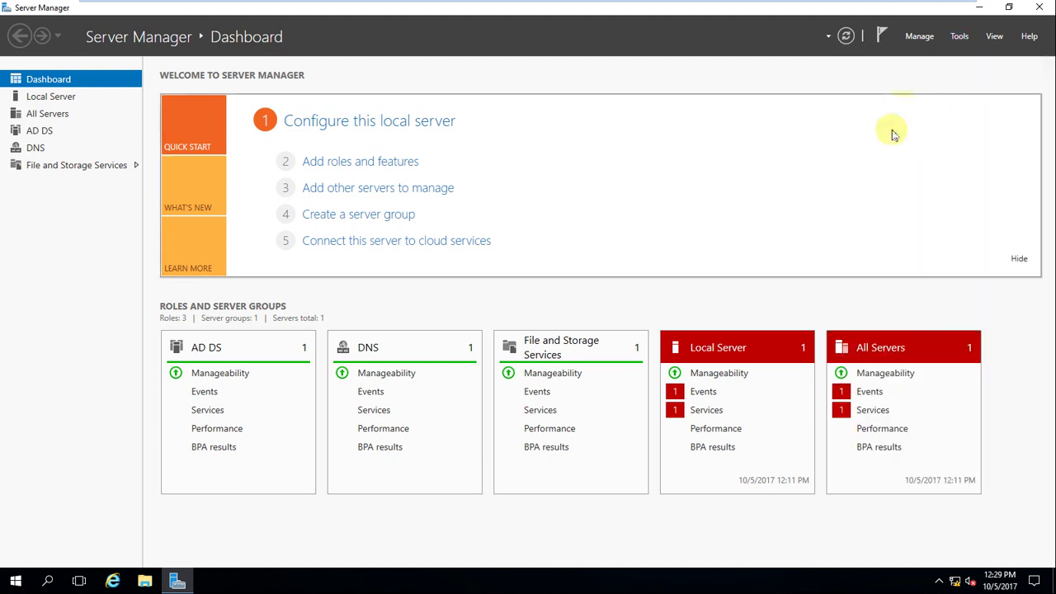
pyautogui.moveTo(741, 7)
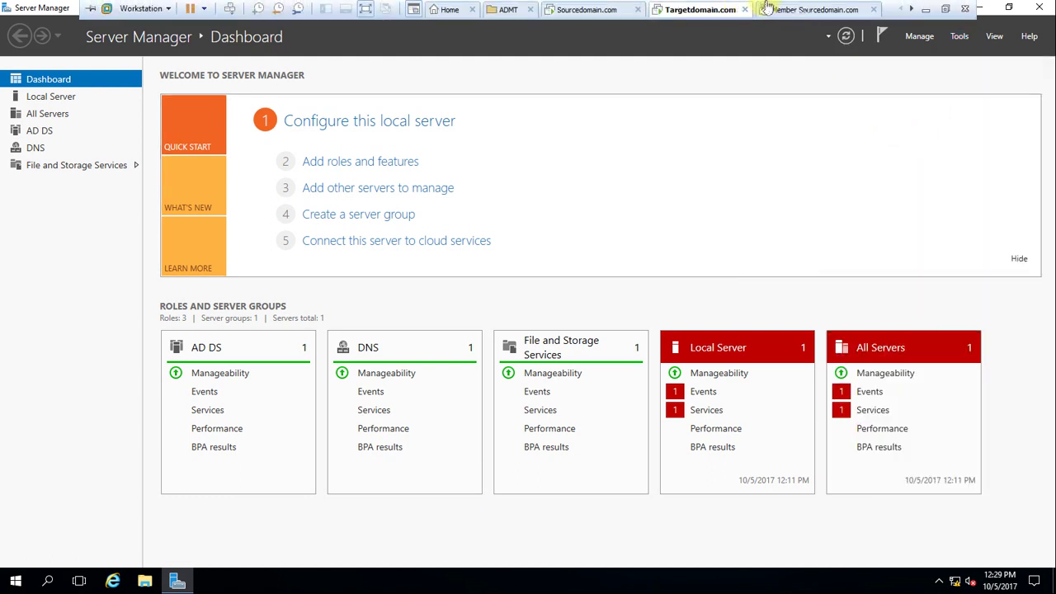
pyautogui.click(803, 11)
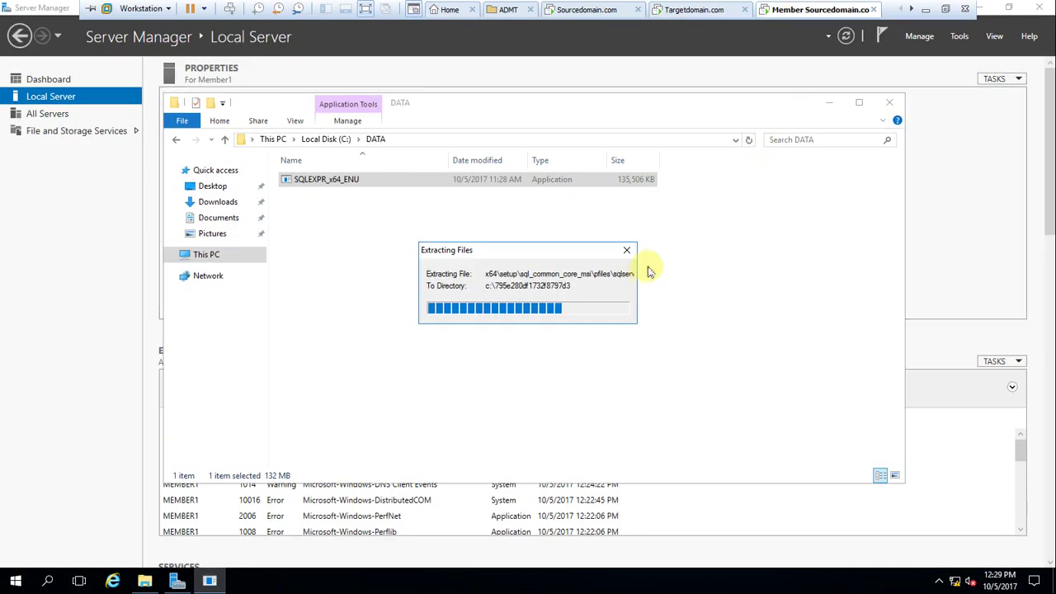
pyautogui.click(710, 9)
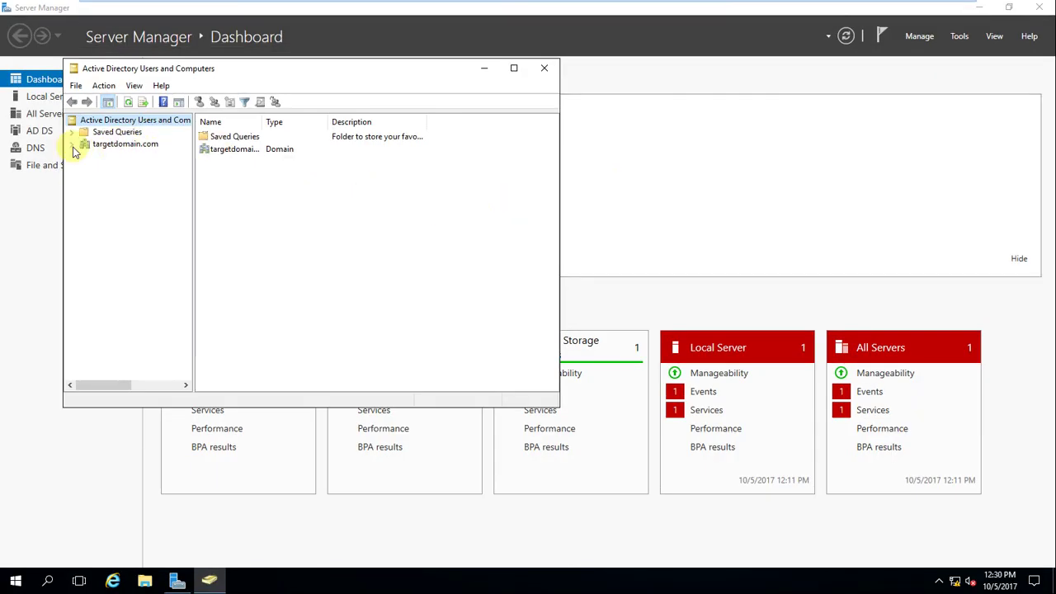
pyautogui.click(72, 144)
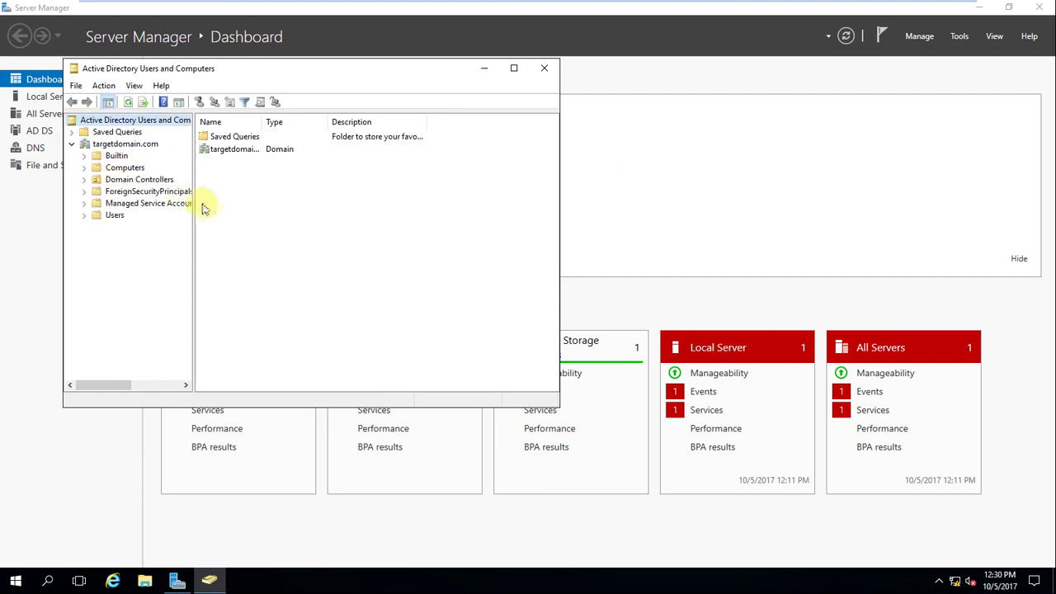
pyautogui.click(515, 68)
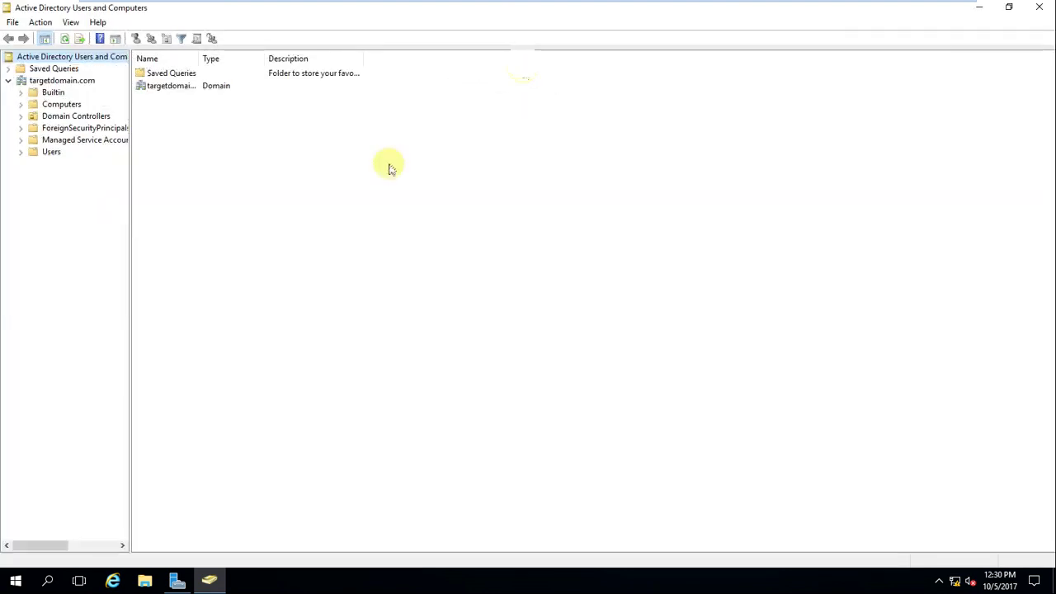
pyautogui.moveTo(130, 202); pyautogui.dragTo(349, 207)
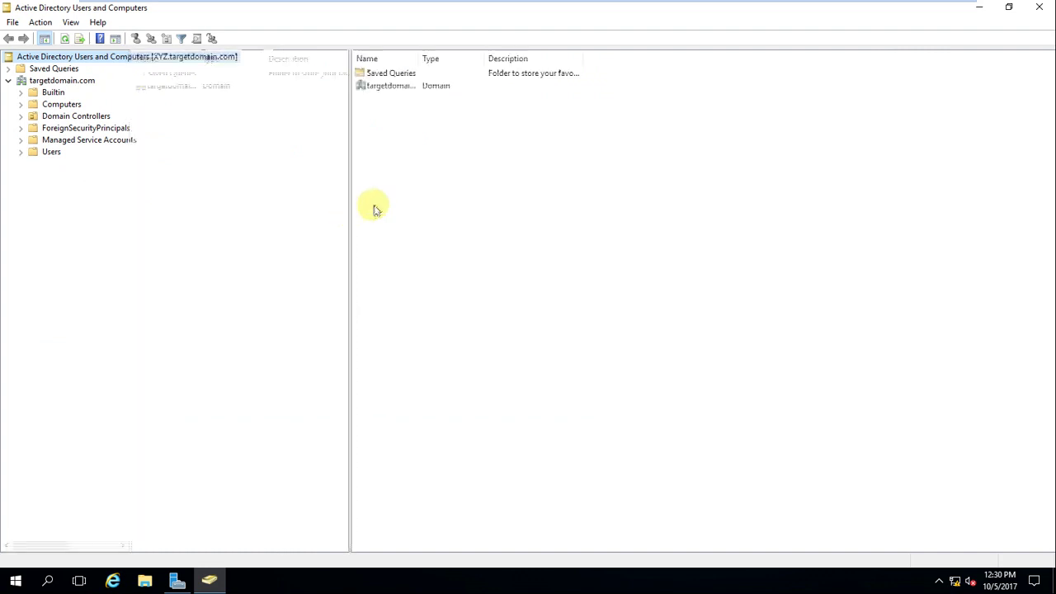
pyautogui.rightClick(69, 85)
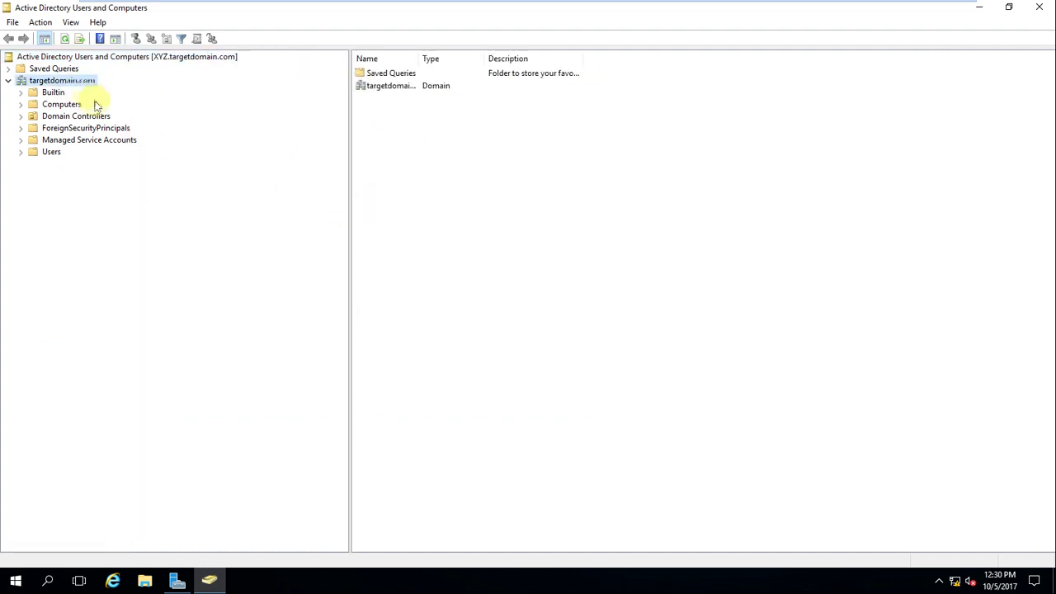
pyautogui.moveTo(199, 186)
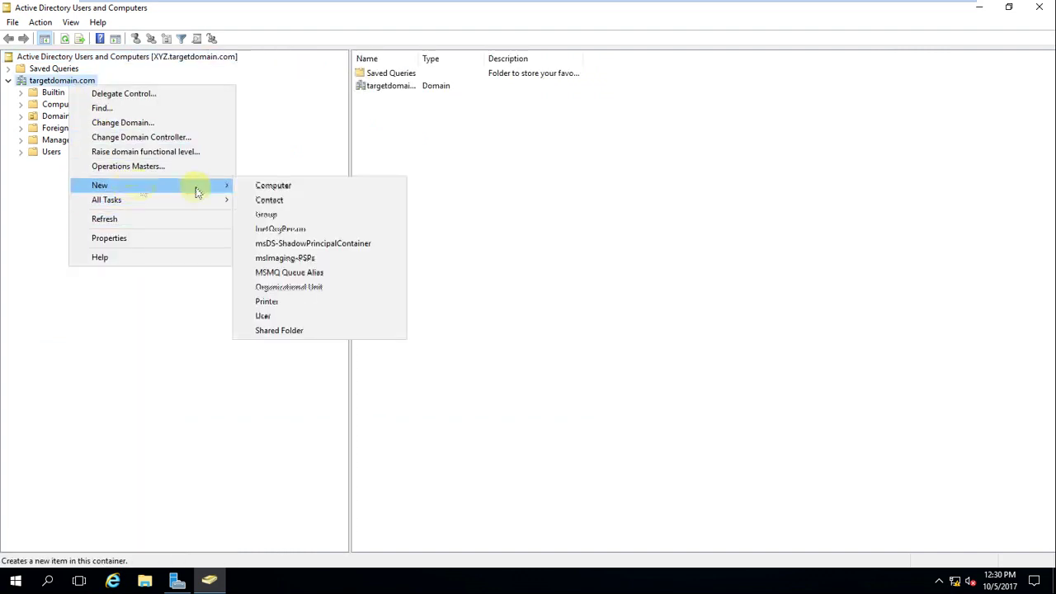
# Step: Name a new OU 'Migrate Users from Source' under targetdomain.com, selecting its name text, and create it
pyautogui.click(300, 288)
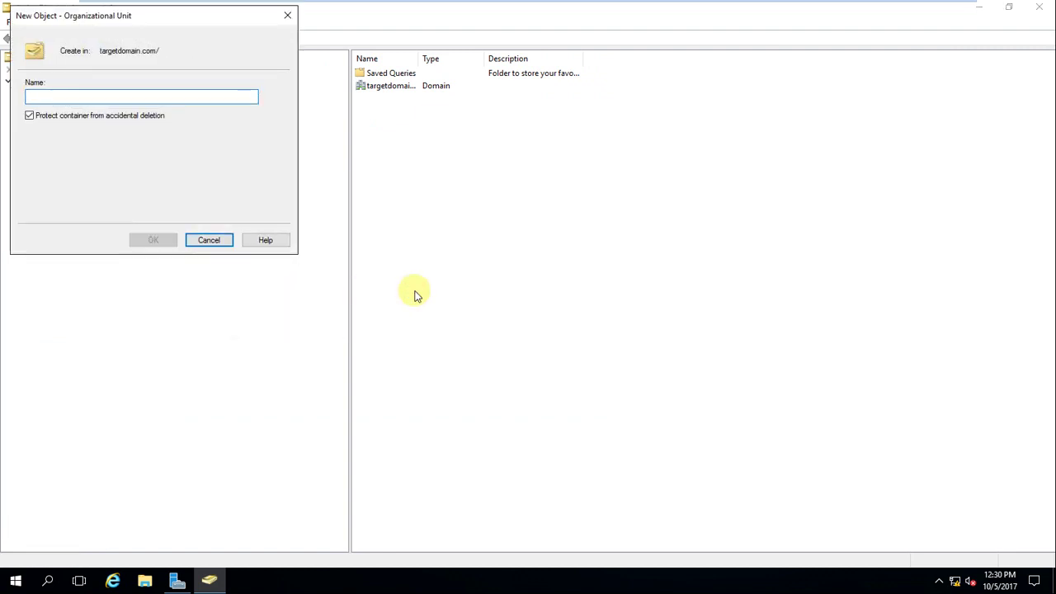
pyautogui.write('Migrate Users from Source')
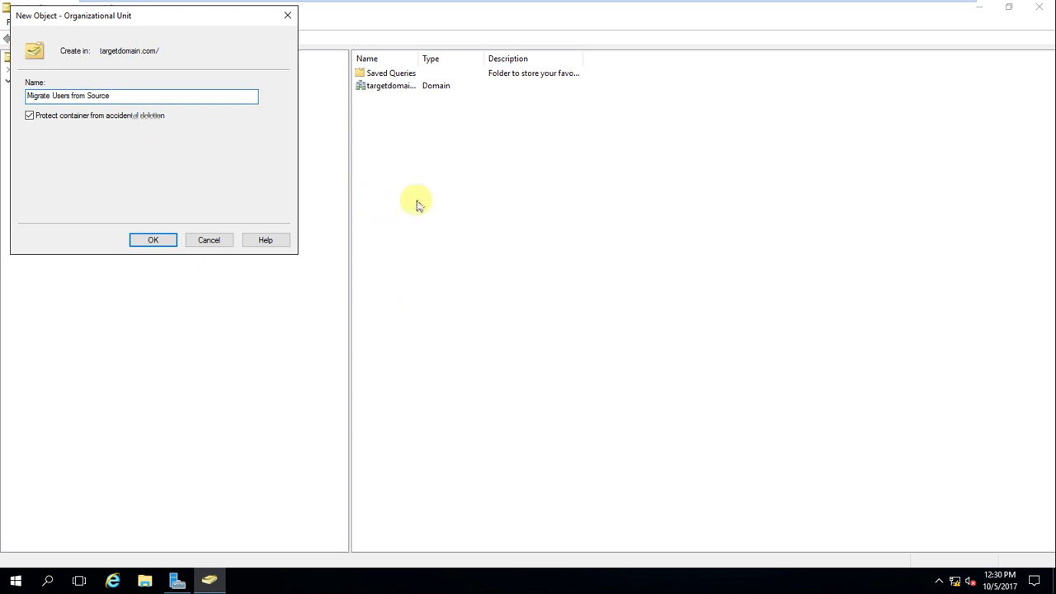
pyautogui.moveTo(99, 100); pyautogui.dragTo(2, 103)
pyautogui.hotkey('ctrl', 'c')
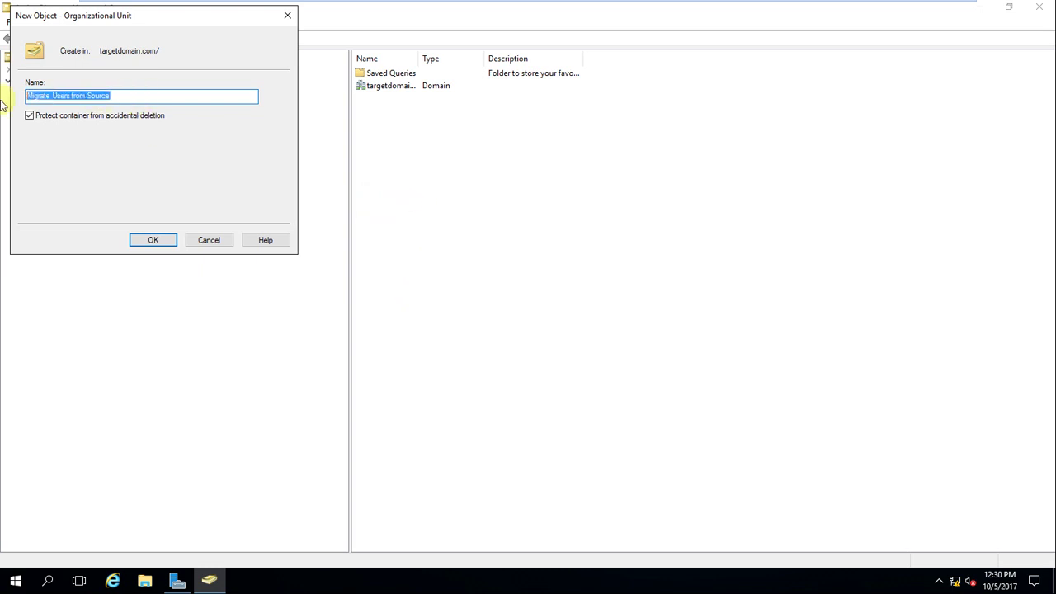
pyautogui.click(157, 240)
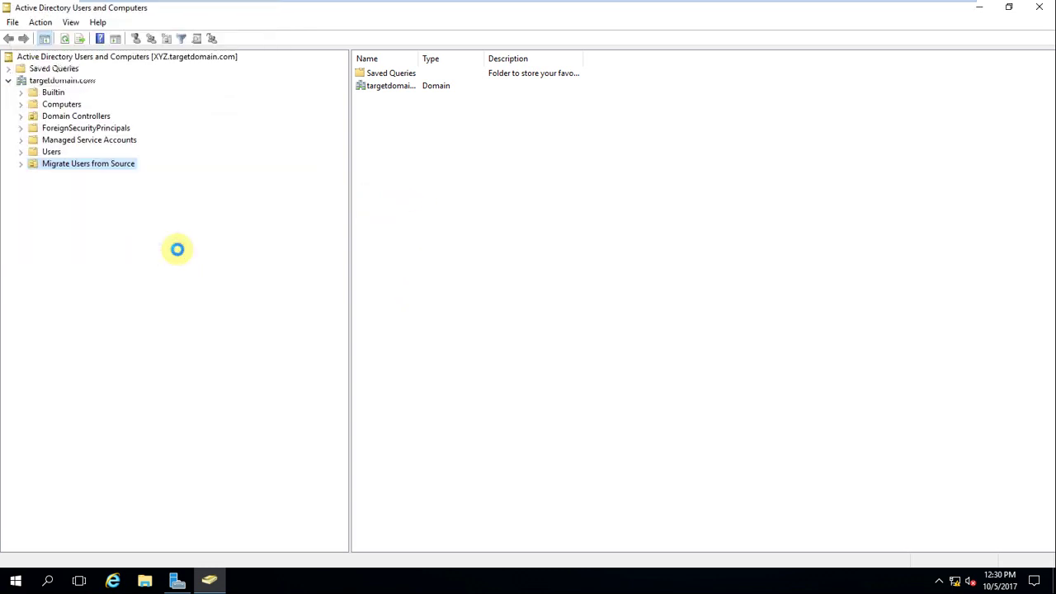
# Step: Add a second OU under targetdomain.com, pasting and editing the name to 'Migrate Computers from Source'
pyautogui.rightClick(54, 84)
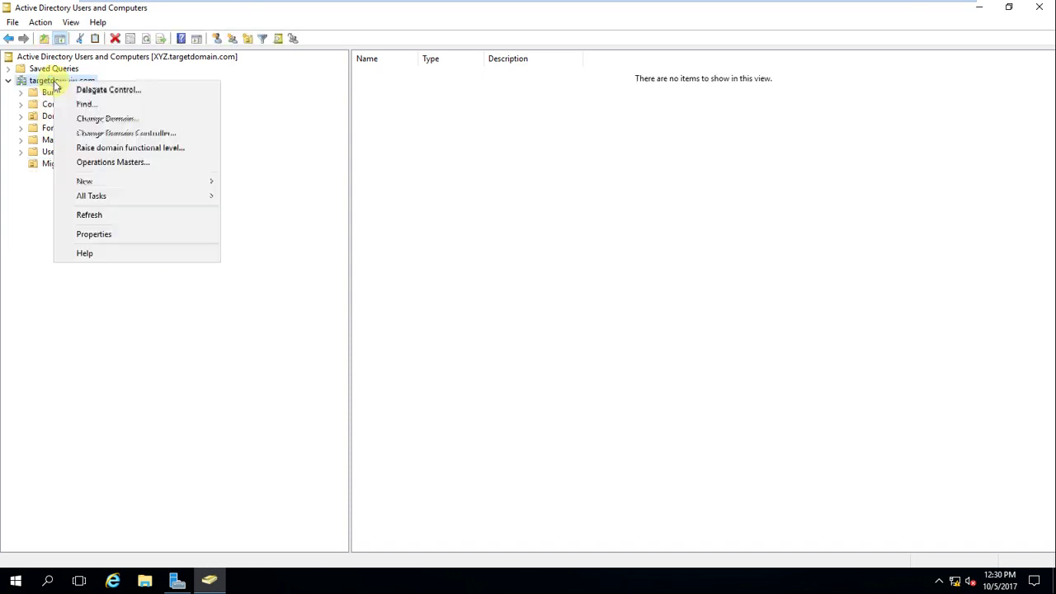
pyautogui.moveTo(124, 189)
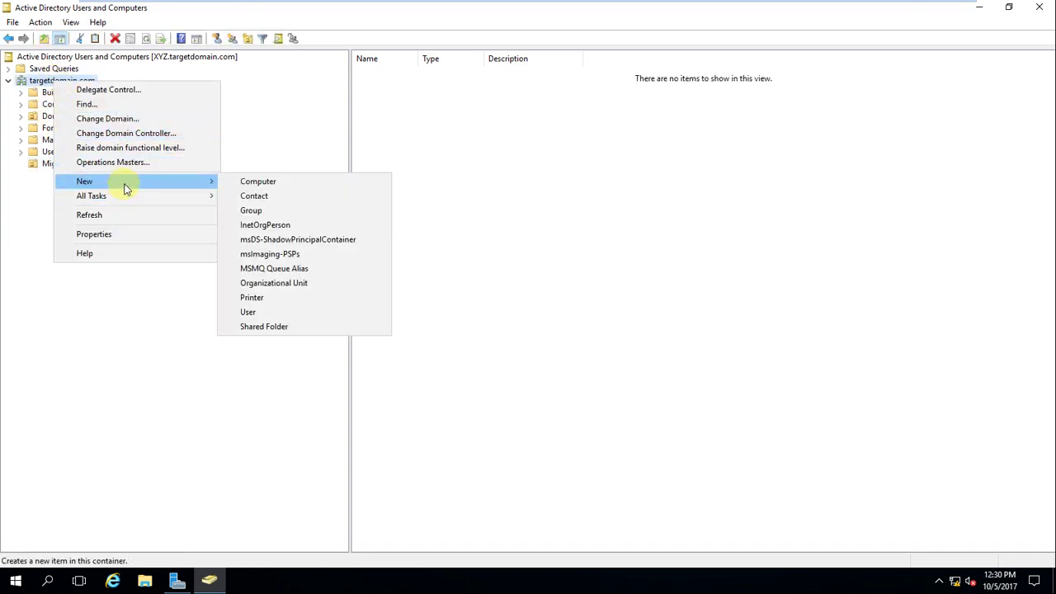
pyautogui.click(280, 283)
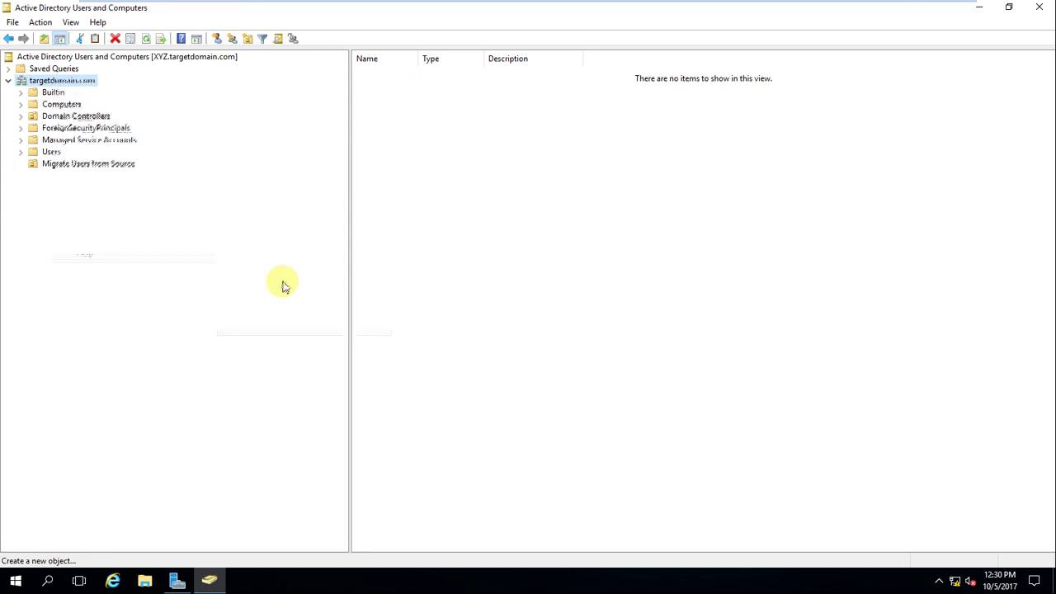
pyautogui.hotkey('ctrl', 'v')
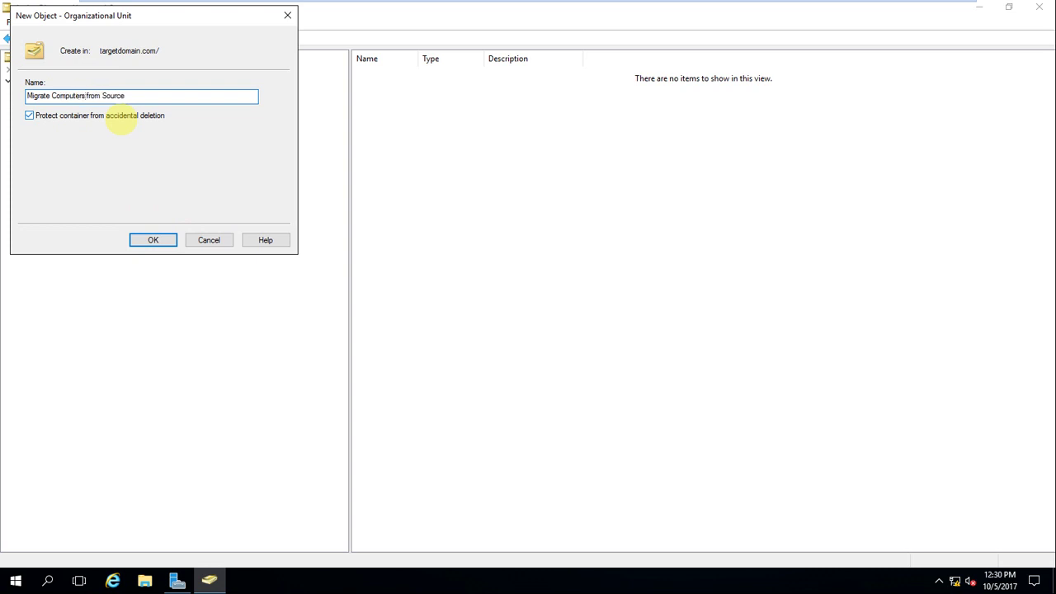
pyautogui.click(150, 241)
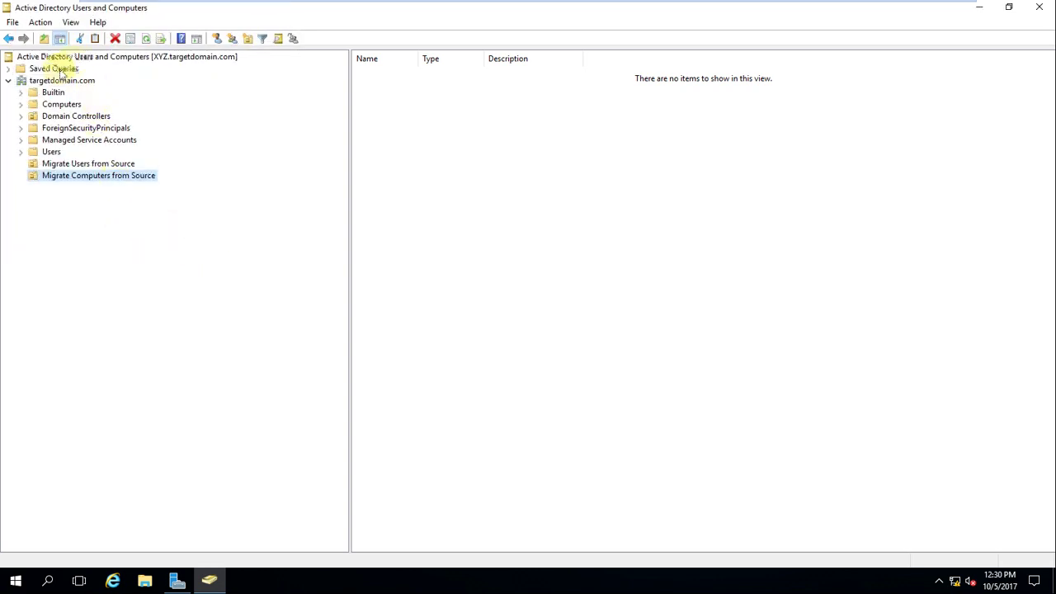
# Step: Create the 'Migrate Service account from Source' OU under targetdomain.com
pyautogui.rightClick(52, 80)
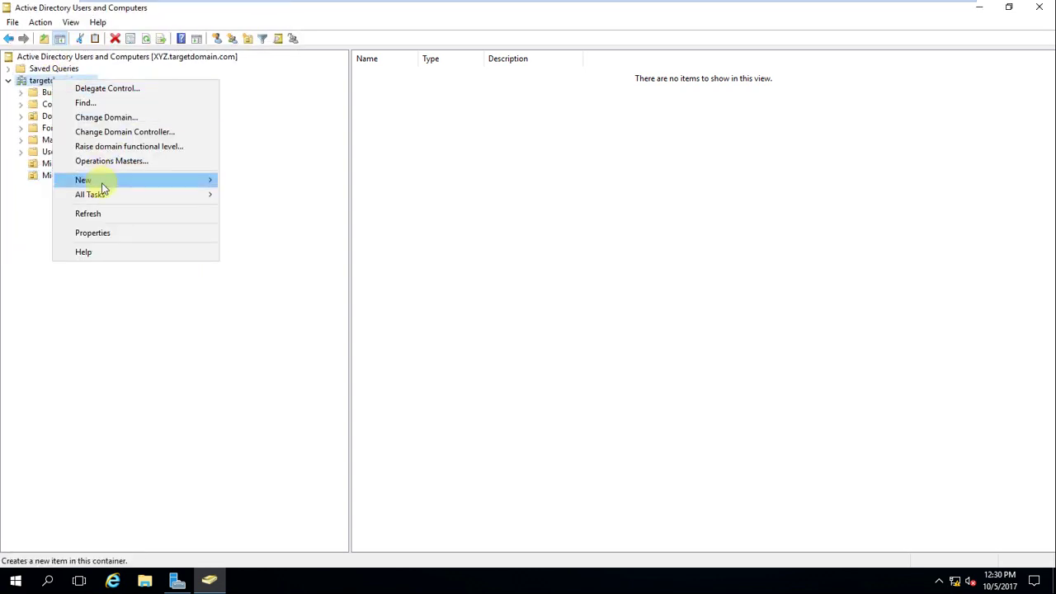
pyautogui.moveTo(101, 182)
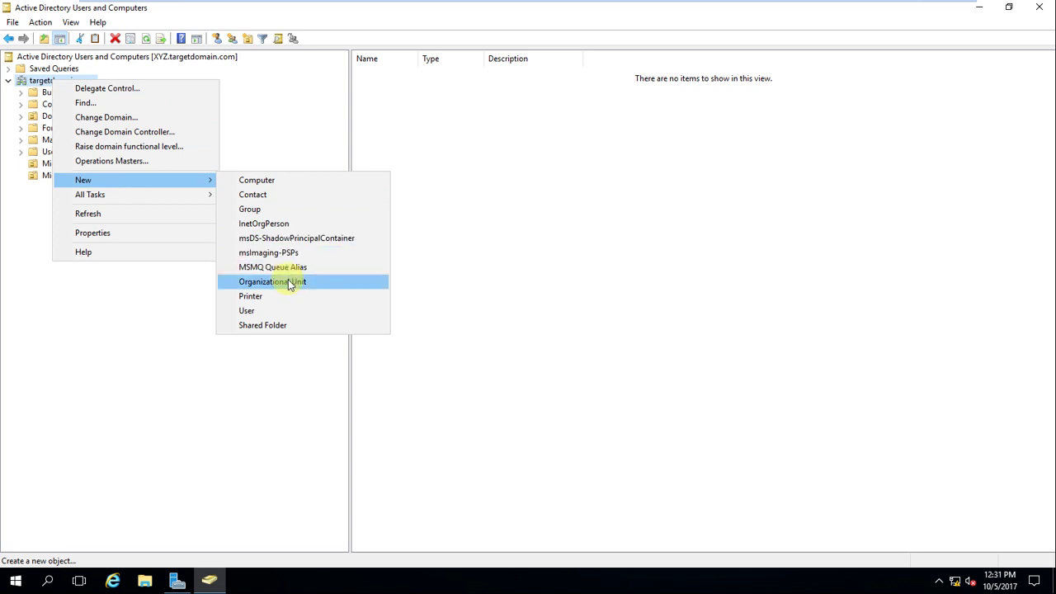
pyautogui.click(291, 283)
pyautogui.write('M')
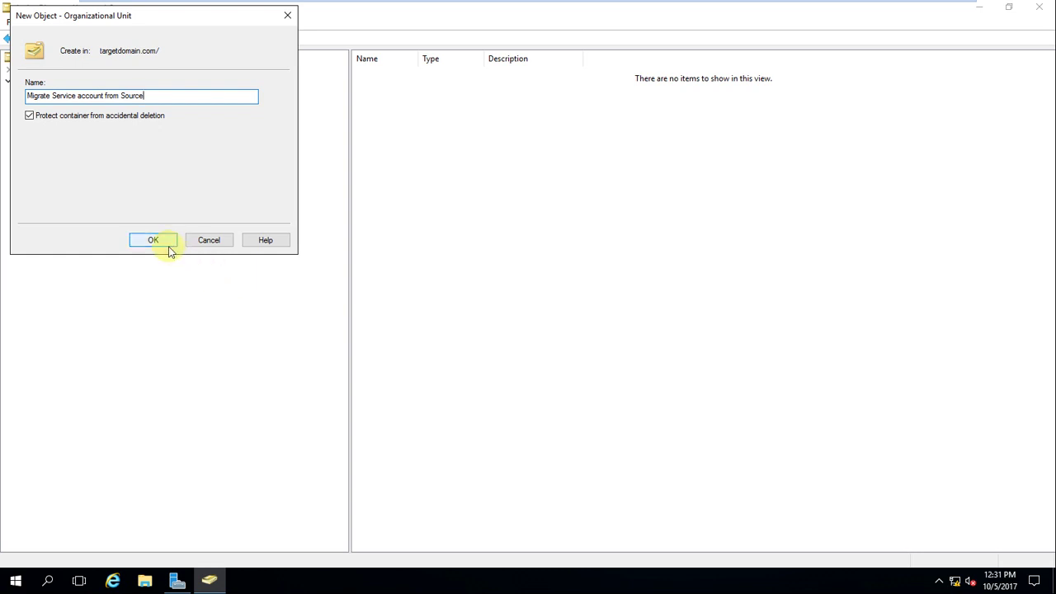
pyautogui.click(153, 240)
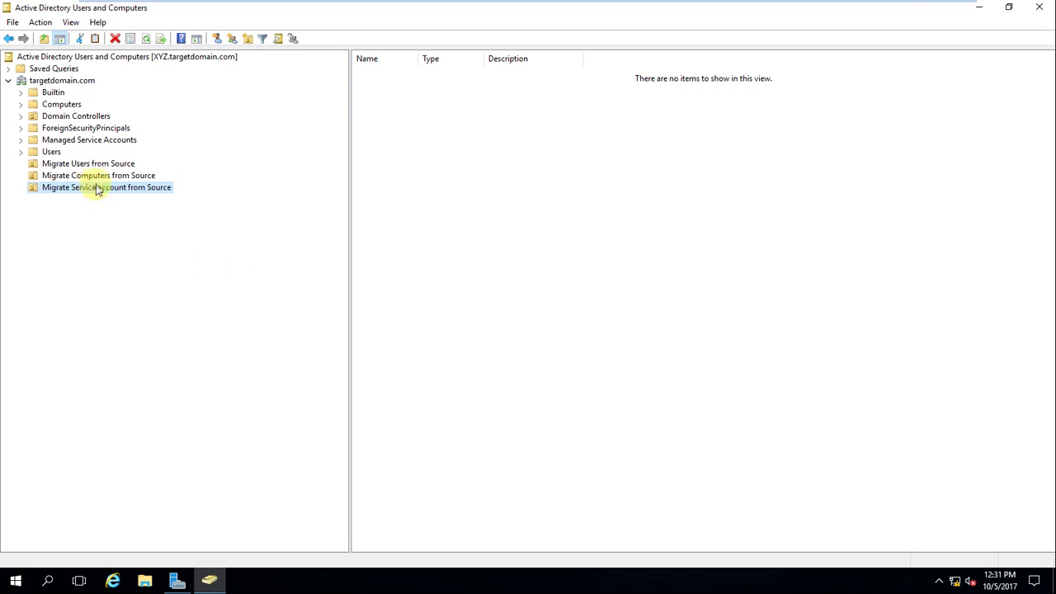
# Step: Browse the Migrate Users, Migrate Computers and Migrate Service account OUs
pyautogui.click(78, 165)
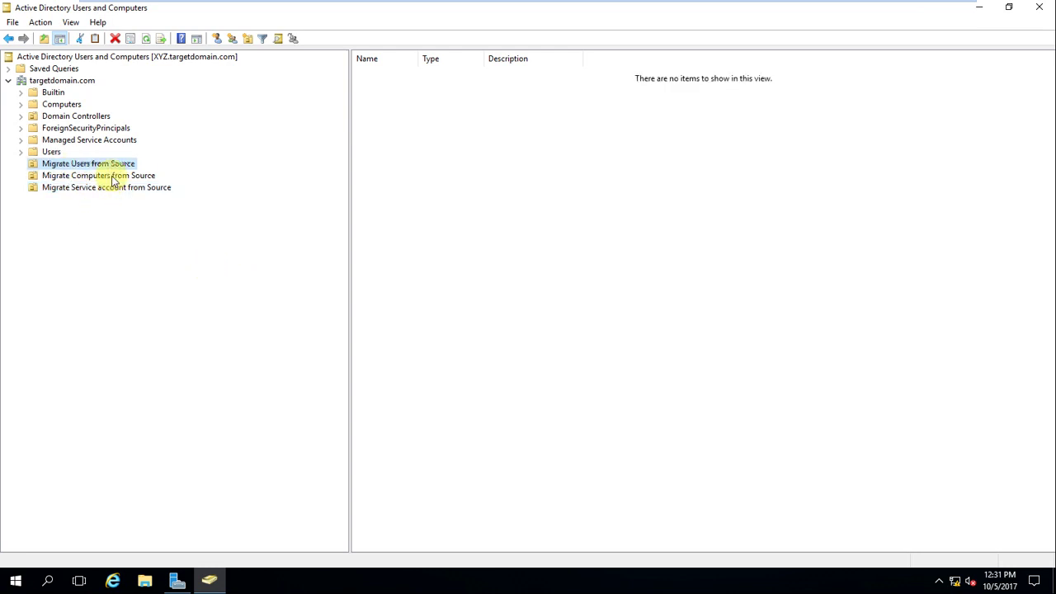
pyautogui.click(97, 175)
pyautogui.click(102, 164)
pyautogui.click(118, 178)
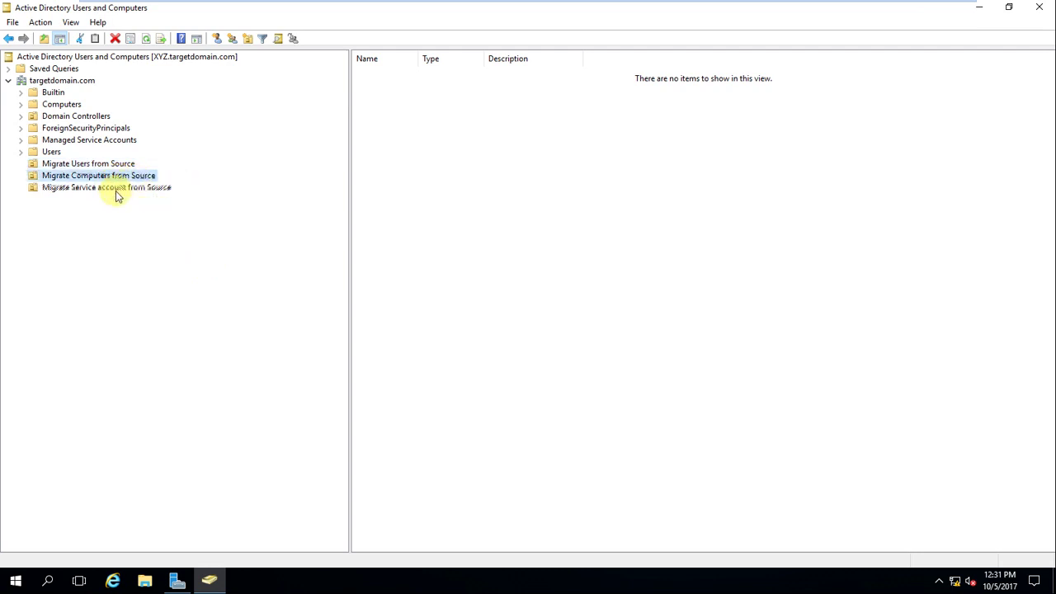
pyautogui.click(117, 188)
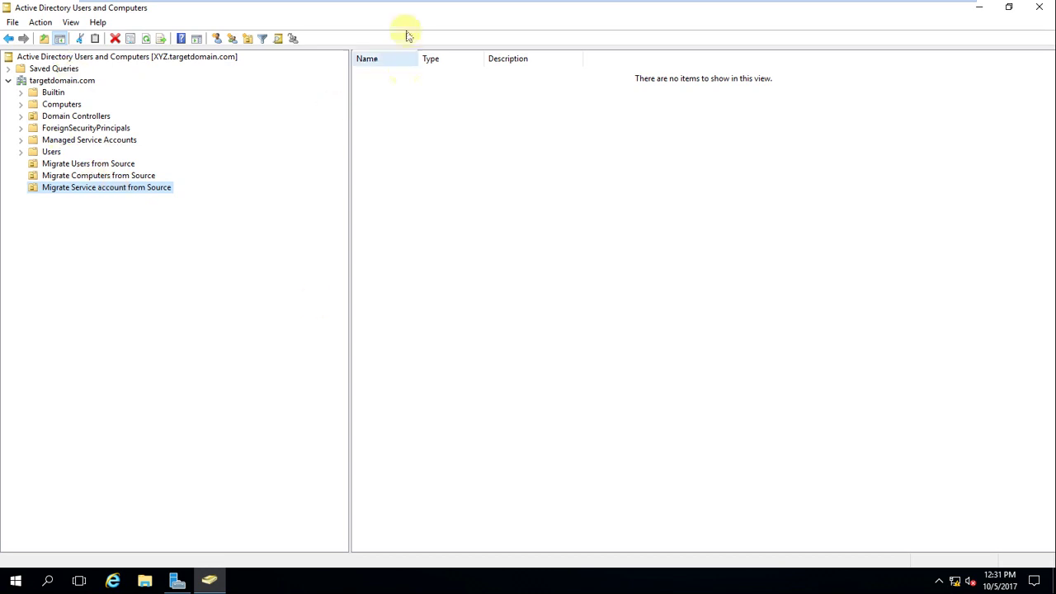
# Step: On the member server, start a new SQL Server stand-alone installation from the Installation Center
pyautogui.moveTo(328, 6)
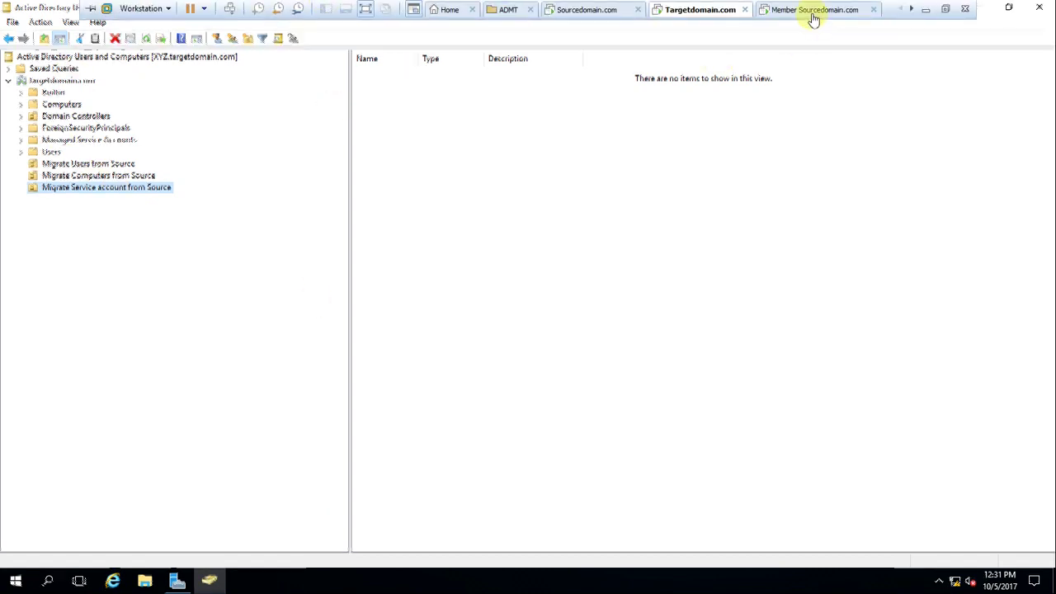
pyautogui.click(814, 9)
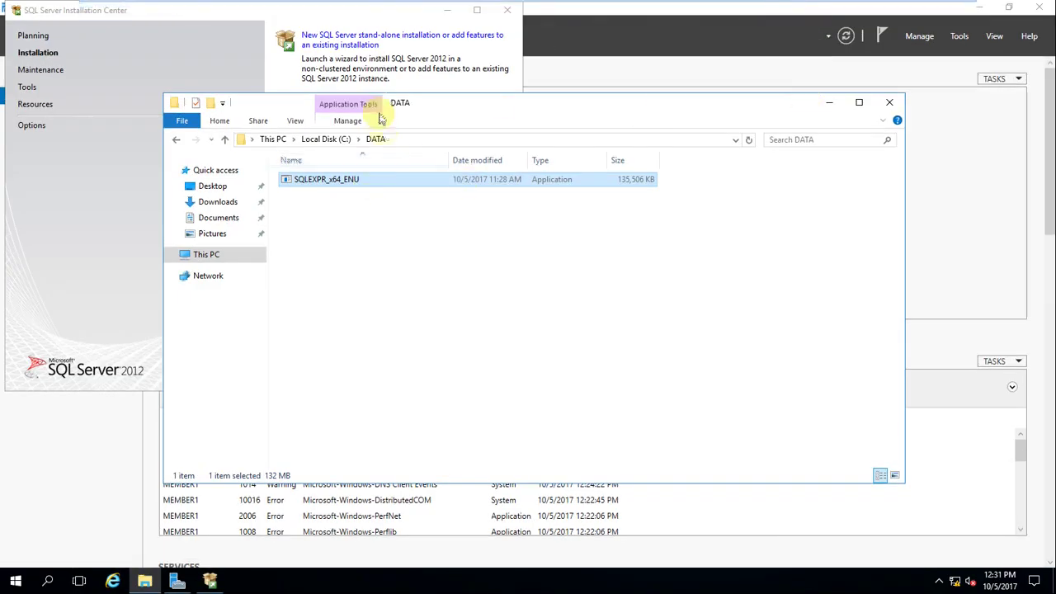
pyautogui.click(830, 103)
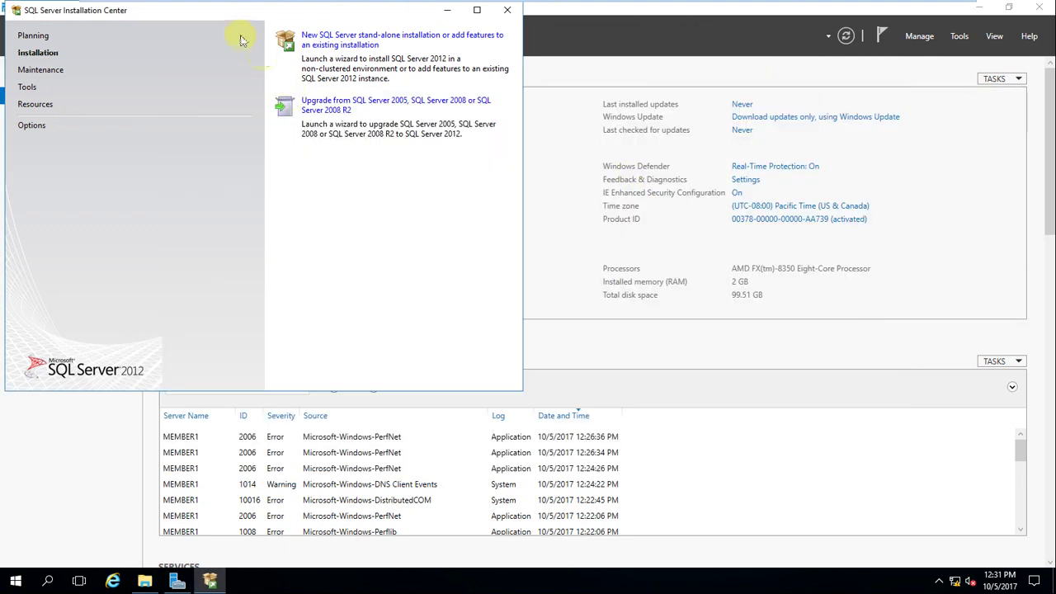
pyautogui.moveTo(279, 102); pyautogui.dragTo(279, 102)
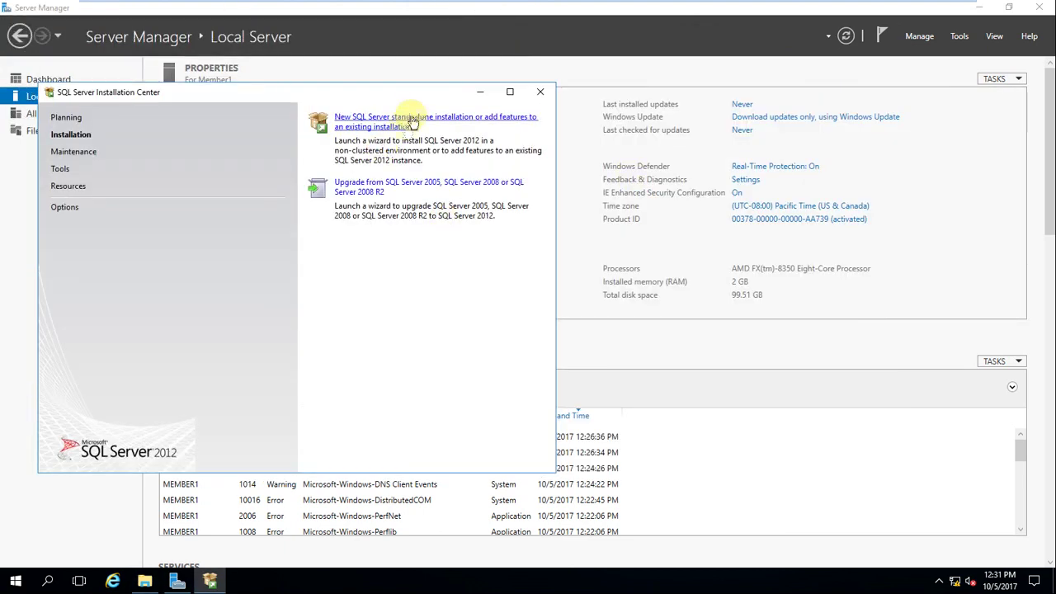
pyautogui.click(414, 121)
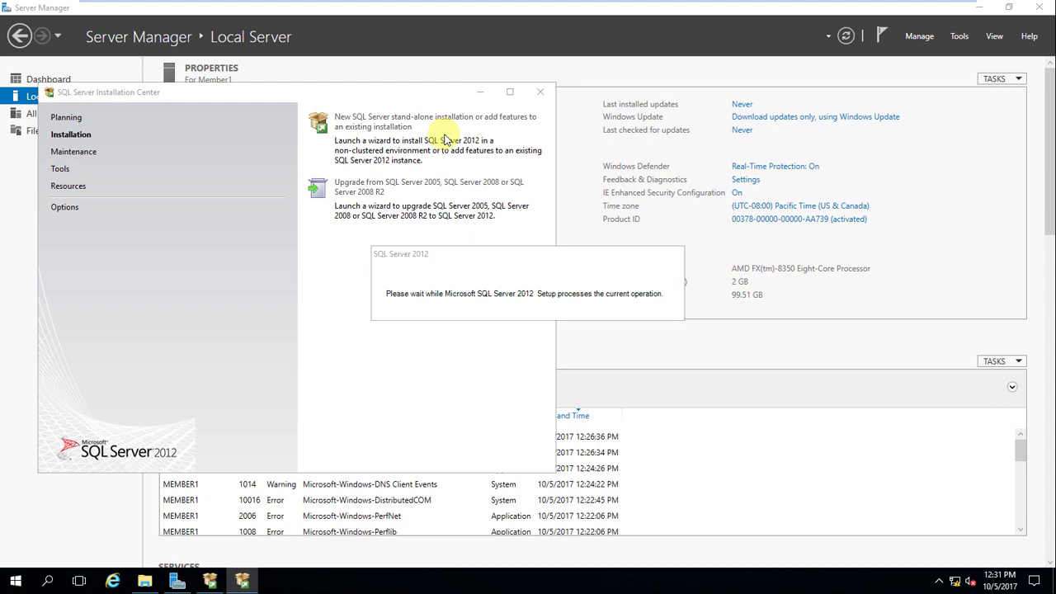
pyautogui.moveTo(471, 7)
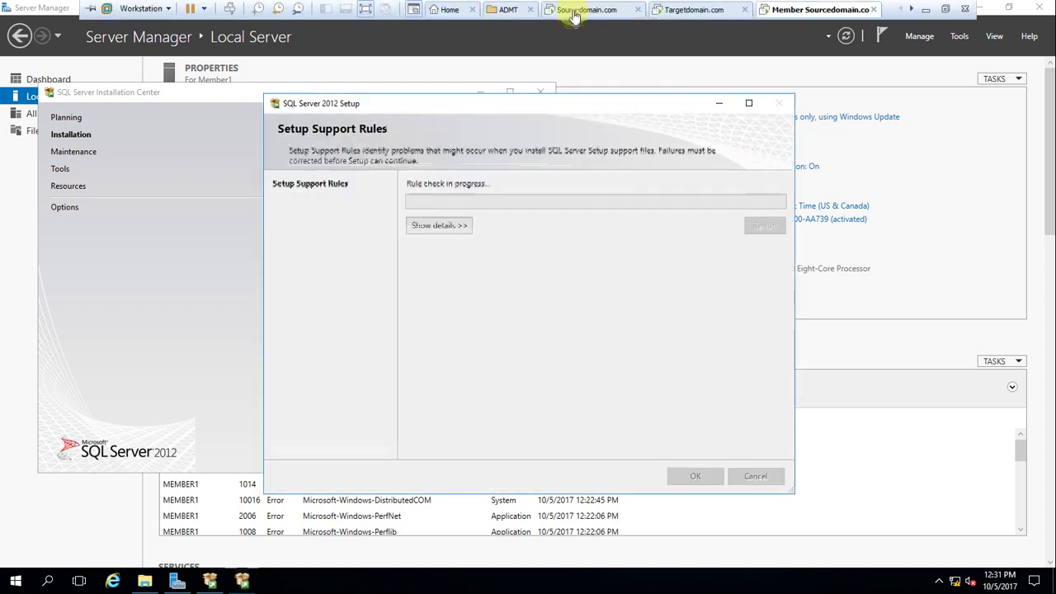
pyautogui.click(585, 9)
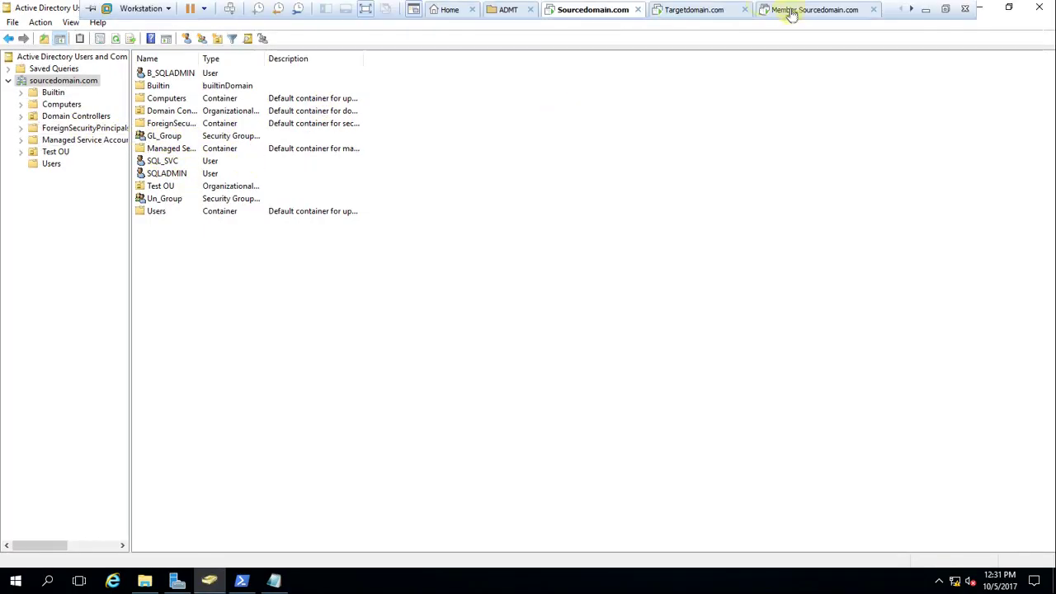
pyautogui.click(797, 12)
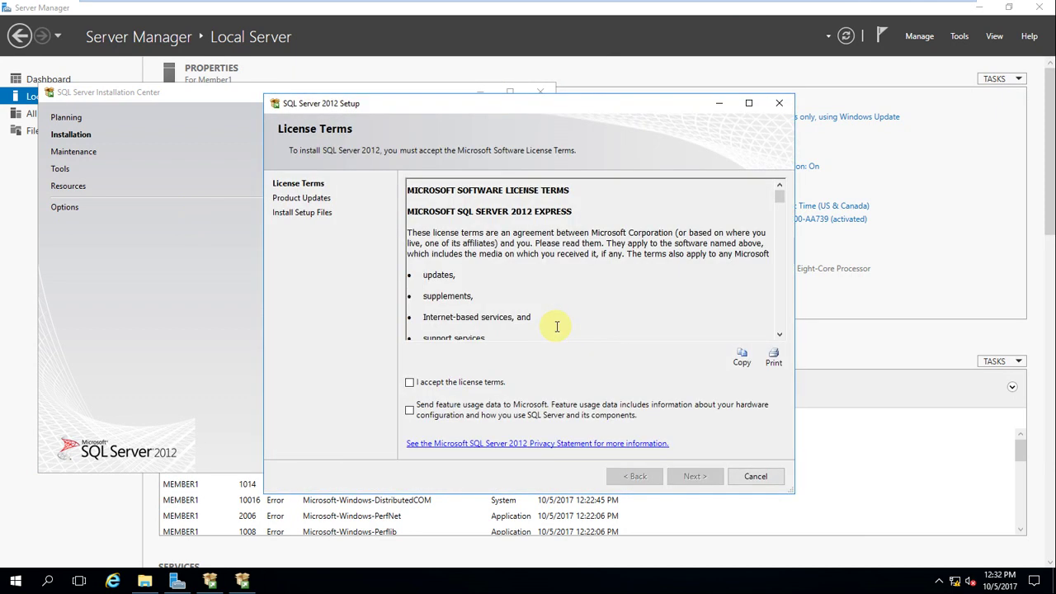
# Step: Accept the SQL Server 2012 license terms, exclude product updates, and start installing setup files
pyautogui.click(410, 383)
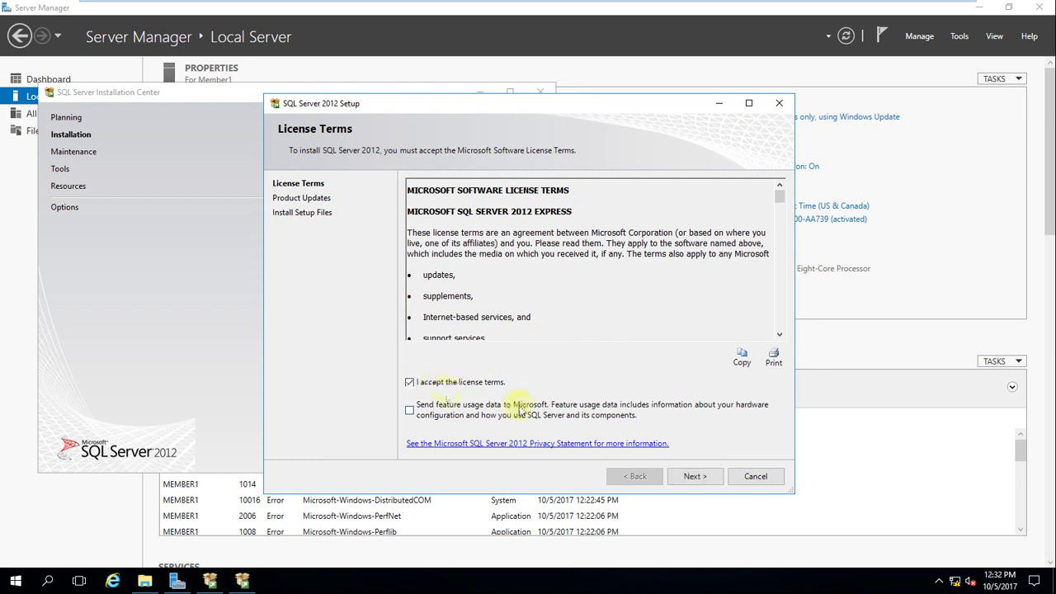
pyautogui.click(709, 477)
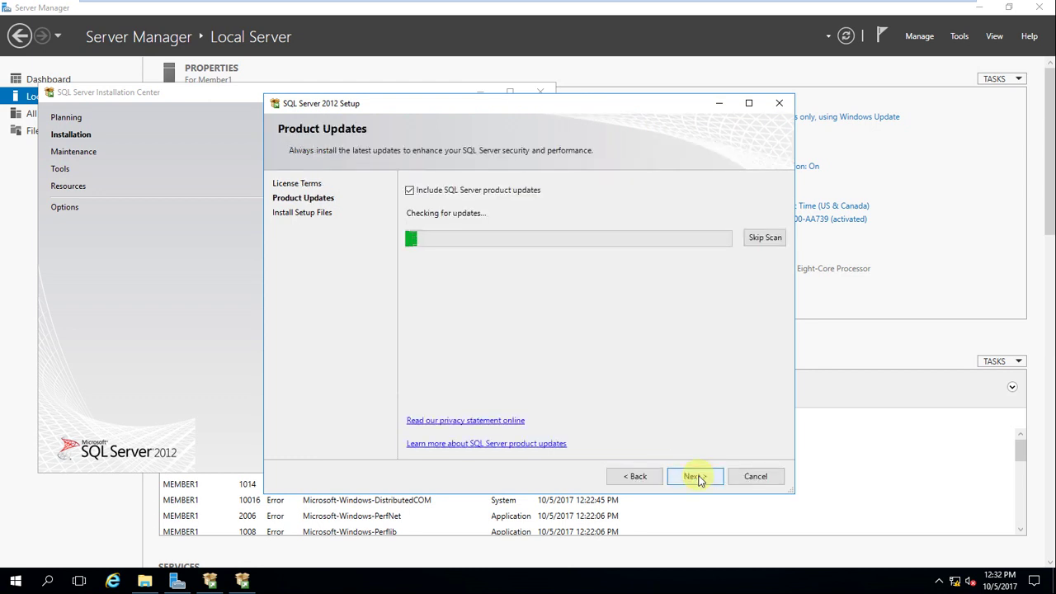
pyautogui.click(409, 191)
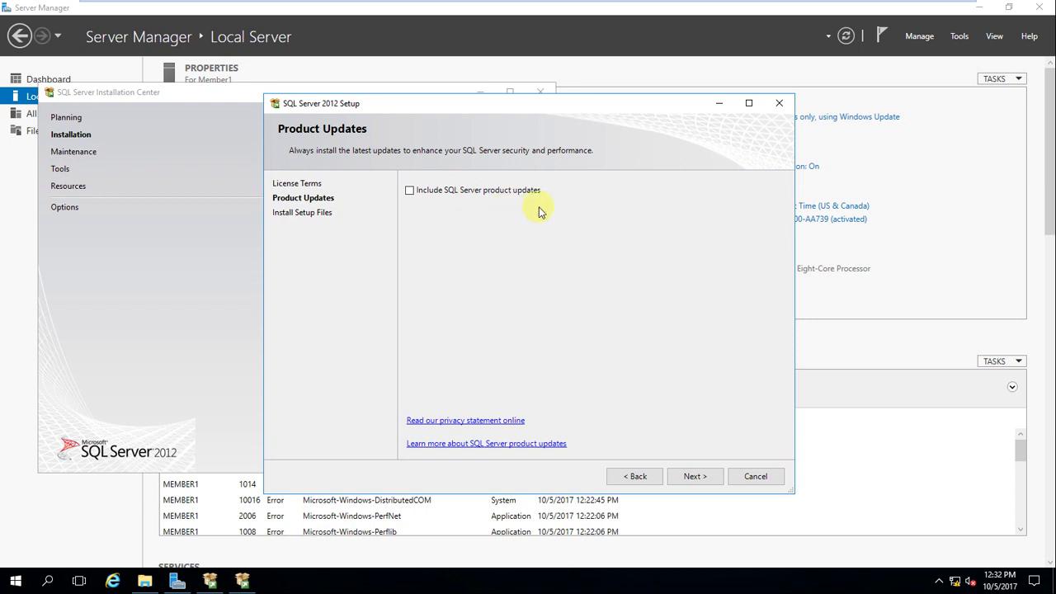
pyautogui.click(695, 477)
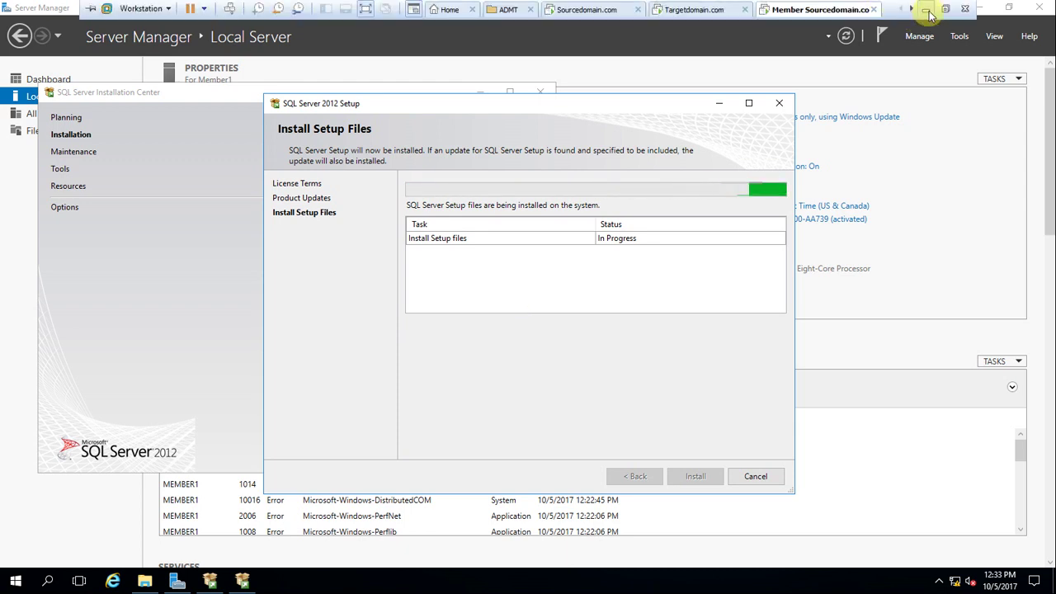
pyautogui.click(926, 12)
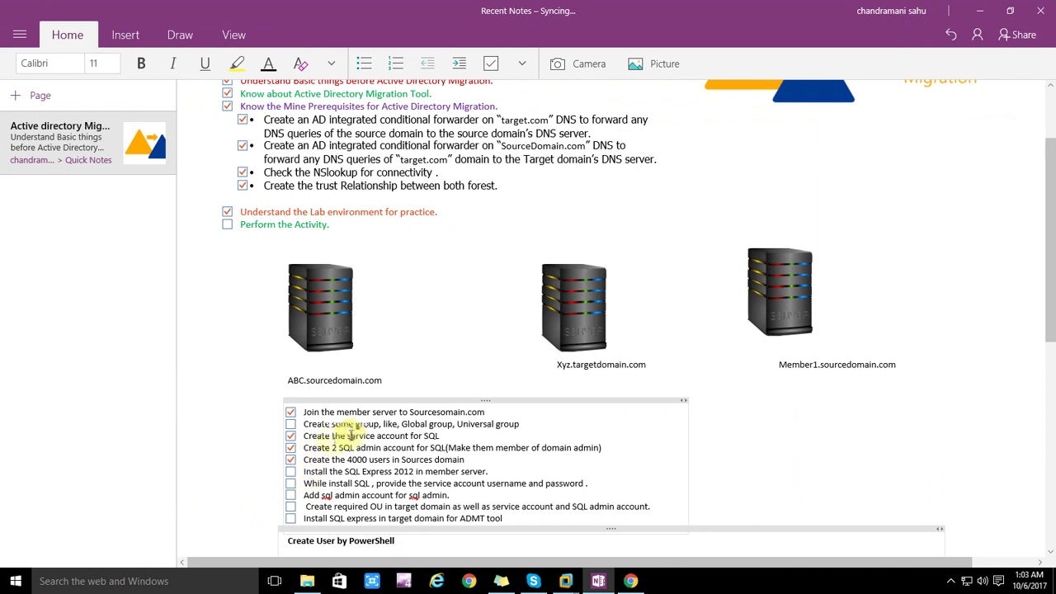
# Step: Tick the 'Create some group, like, Global group, Universal group' item and return to the Member VM
pyautogui.click(291, 425)
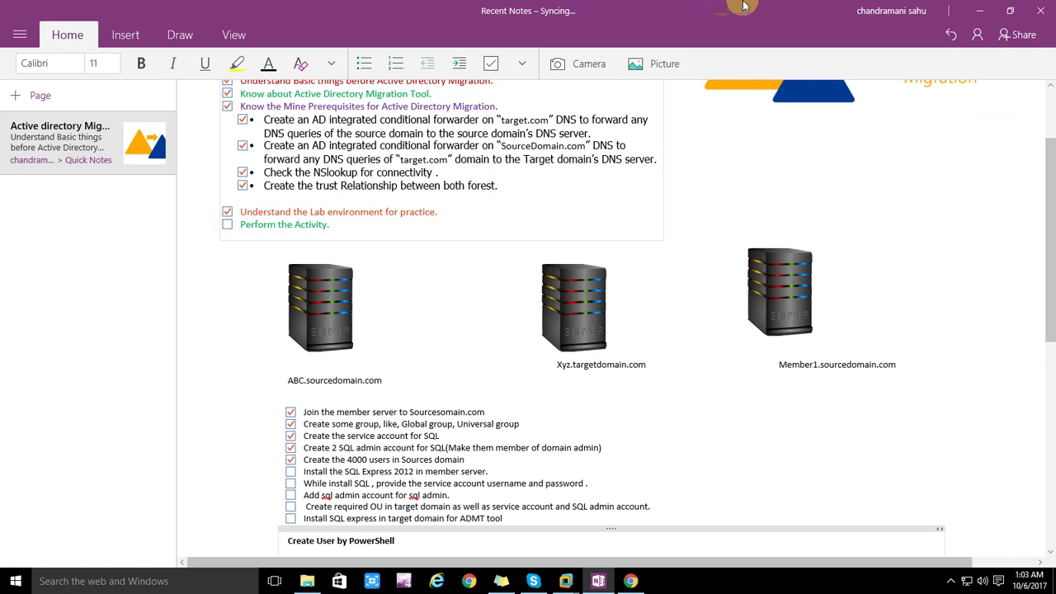
pyautogui.moveTo(565, 584)
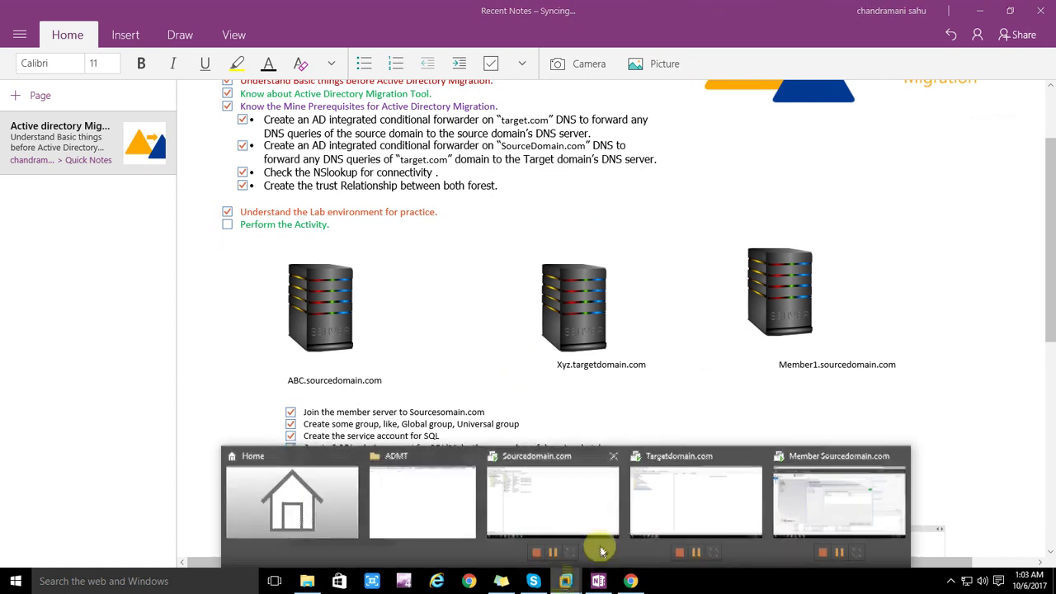
pyautogui.click(799, 500)
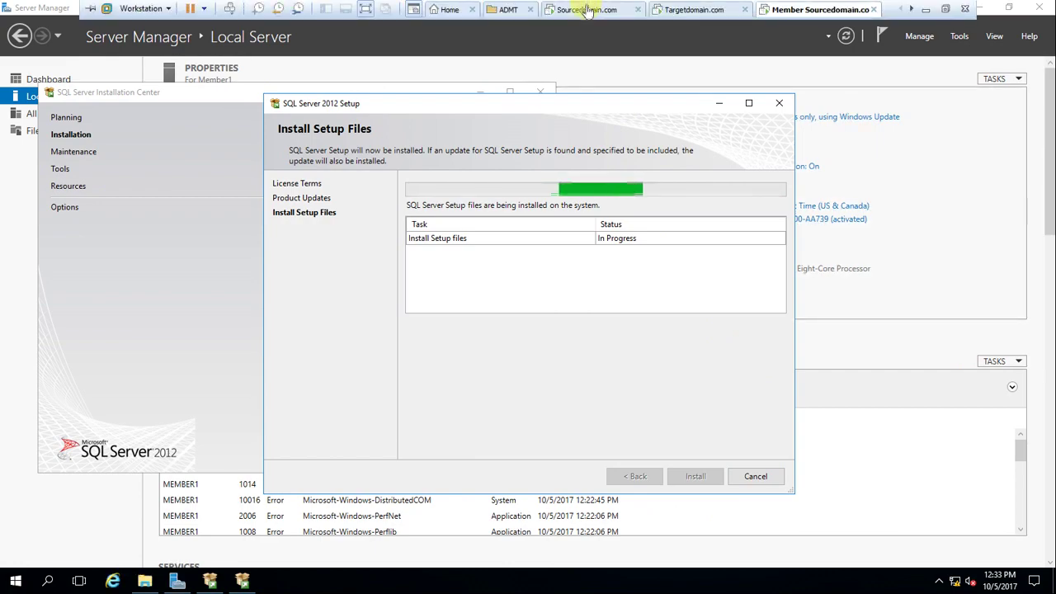
# Step: On the Sourcedomain.com VM, select GL_Group and Un_Group, then show the Users container
pyautogui.click(586, 9)
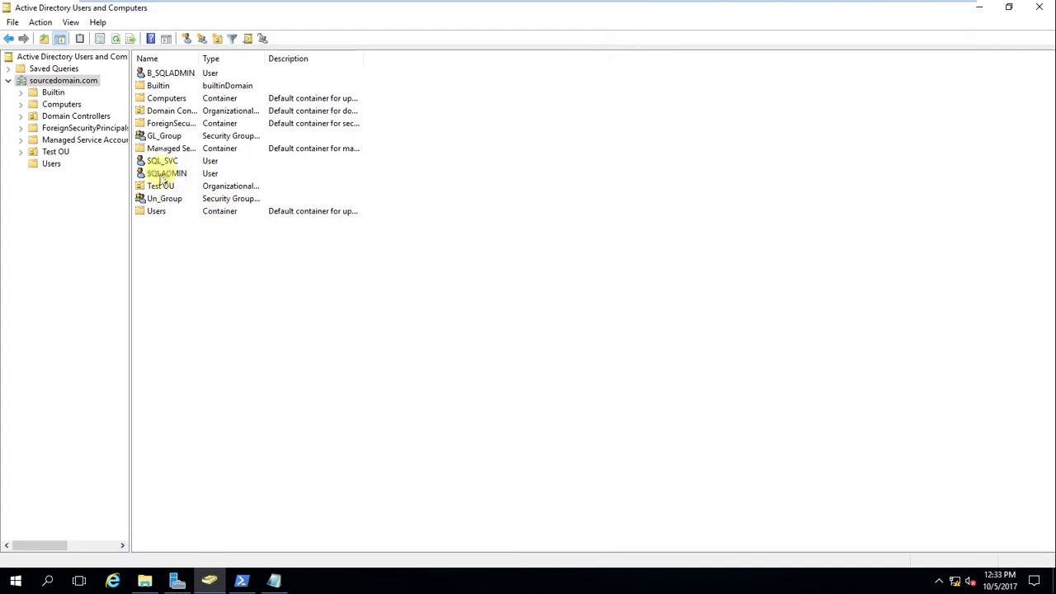
pyautogui.click(165, 136)
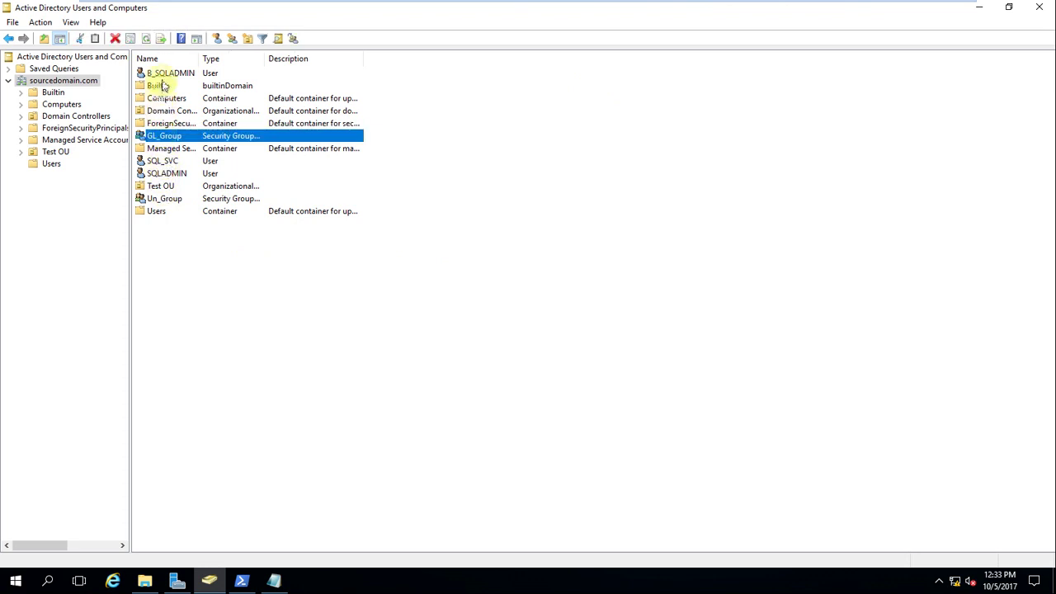
pyautogui.click(165, 199)
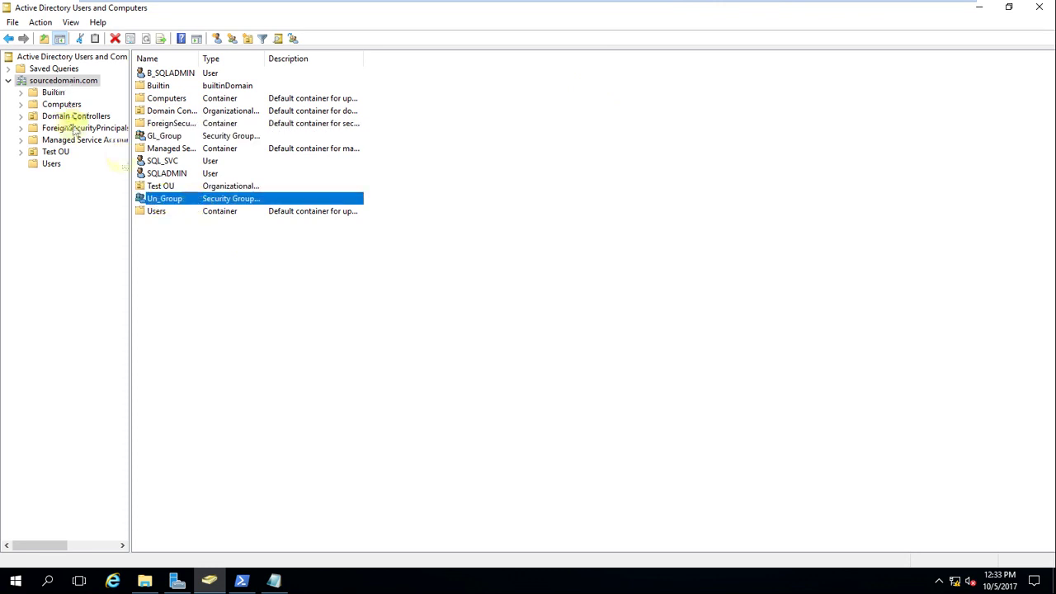
pyautogui.click(51, 163)
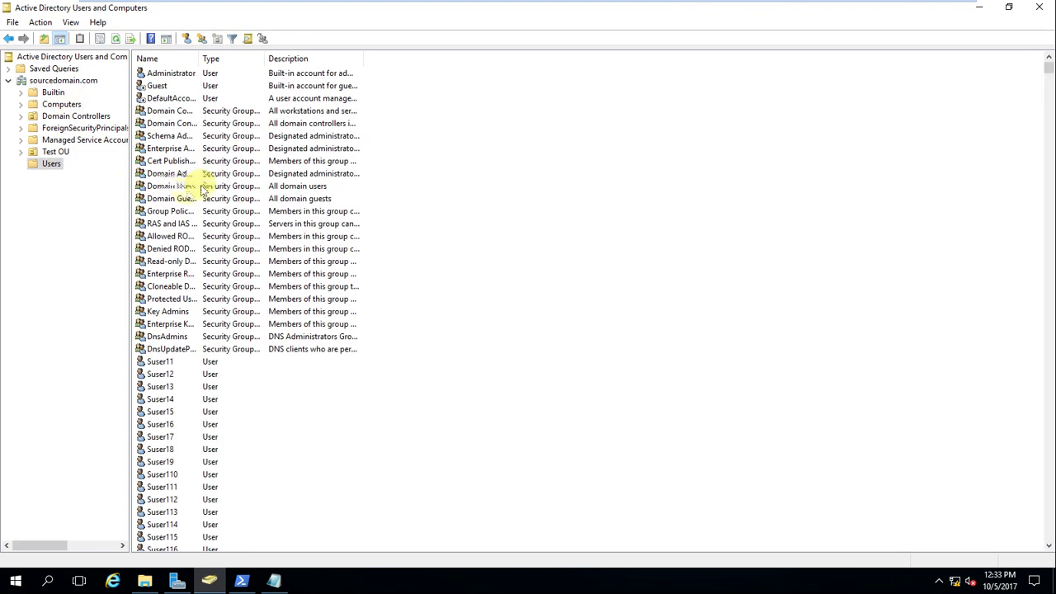
# Step: Select Suser11 through Suser115 and review their Account properties without making changes
pyautogui.click(165, 362)
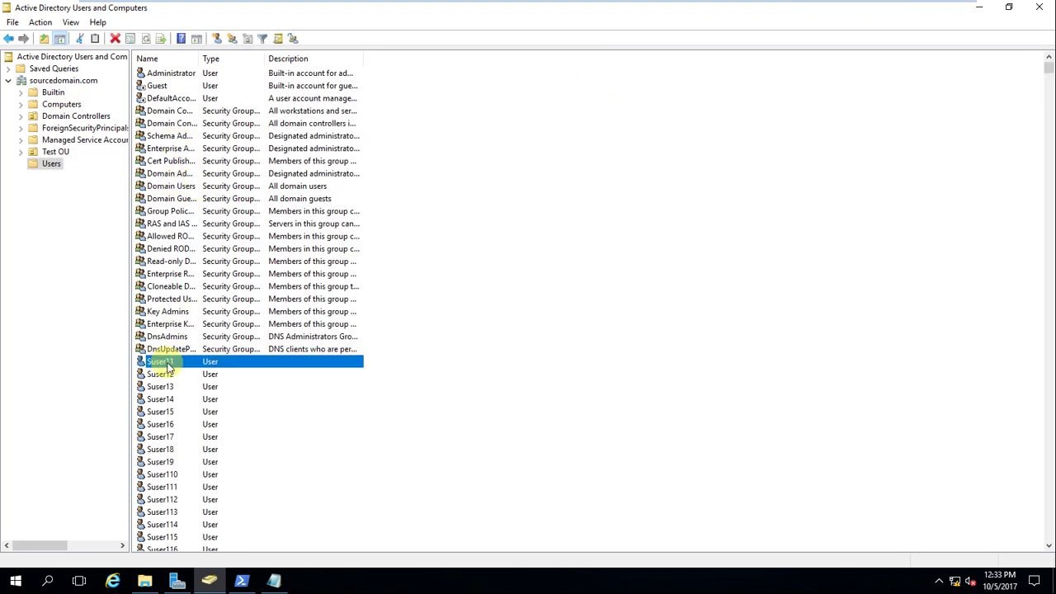
pyautogui.hotkey('shift', 'Down')
pyautogui.hotkey('shift', 'Down')
pyautogui.hotkey('shift', 'Down')
pyautogui.hotkey('shift', 'Down')
pyautogui.hotkey('shift', 'Down')
pyautogui.hotkey('shift', 'Down')
pyautogui.hotkey('shift', 'Down')
pyautogui.hotkey('shift', 'Down')
pyautogui.hotkey('shift', 'Down')
pyautogui.hotkey('shift', 'Down')
pyautogui.hotkey('shift', 'Down')
pyautogui.hotkey('shift', 'Down')
pyautogui.hotkey('shift', 'Down')
pyautogui.hotkey('shift', 'Down')
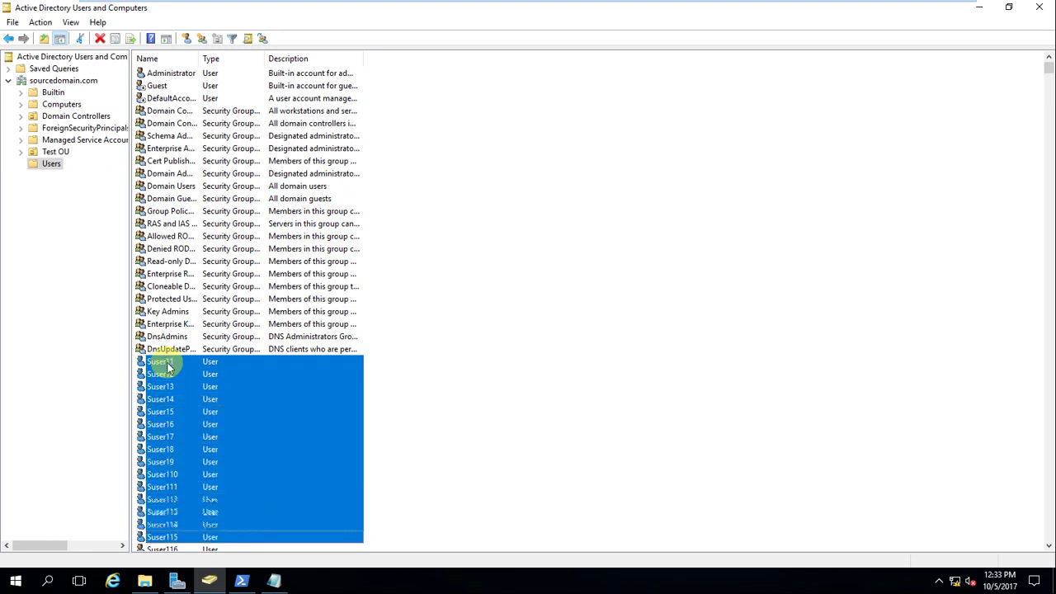
pyautogui.rightClick(210, 387)
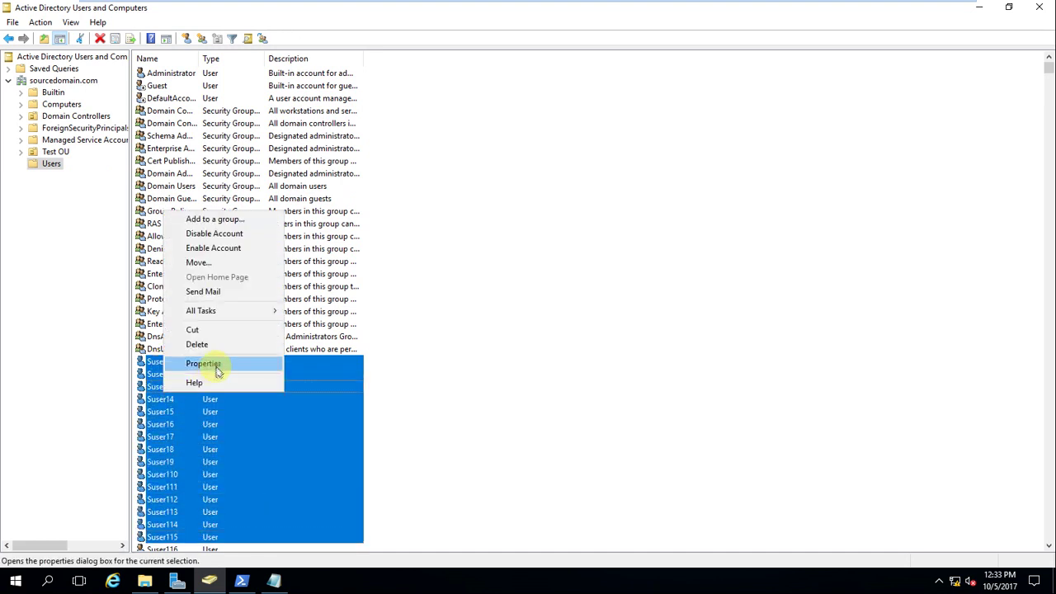
pyautogui.click(236, 370)
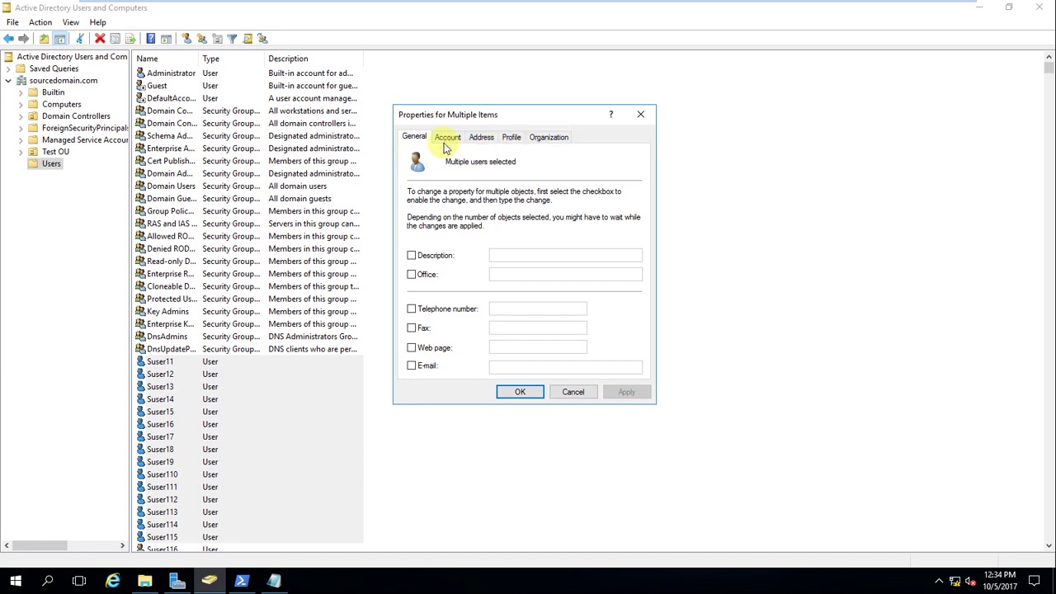
pyautogui.click(450, 138)
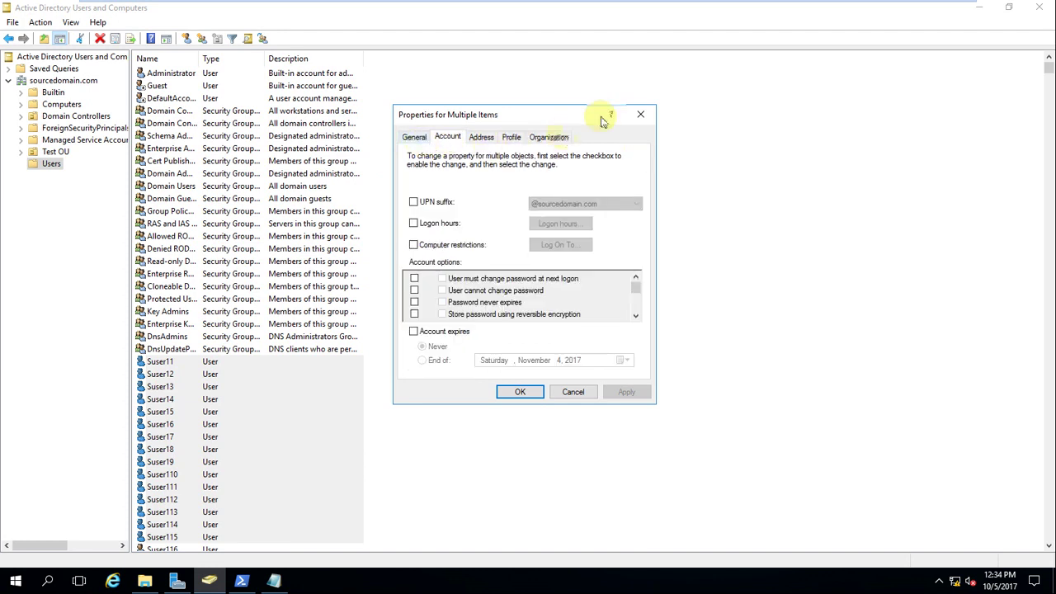
pyautogui.click(642, 115)
pyautogui.rightClick(211, 411)
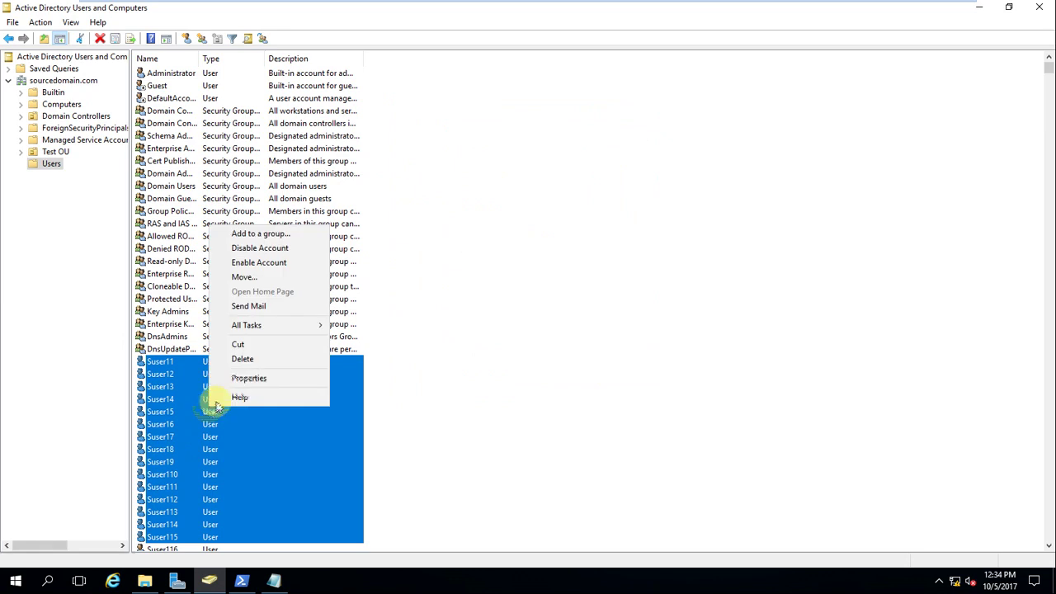
pyautogui.click(251, 383)
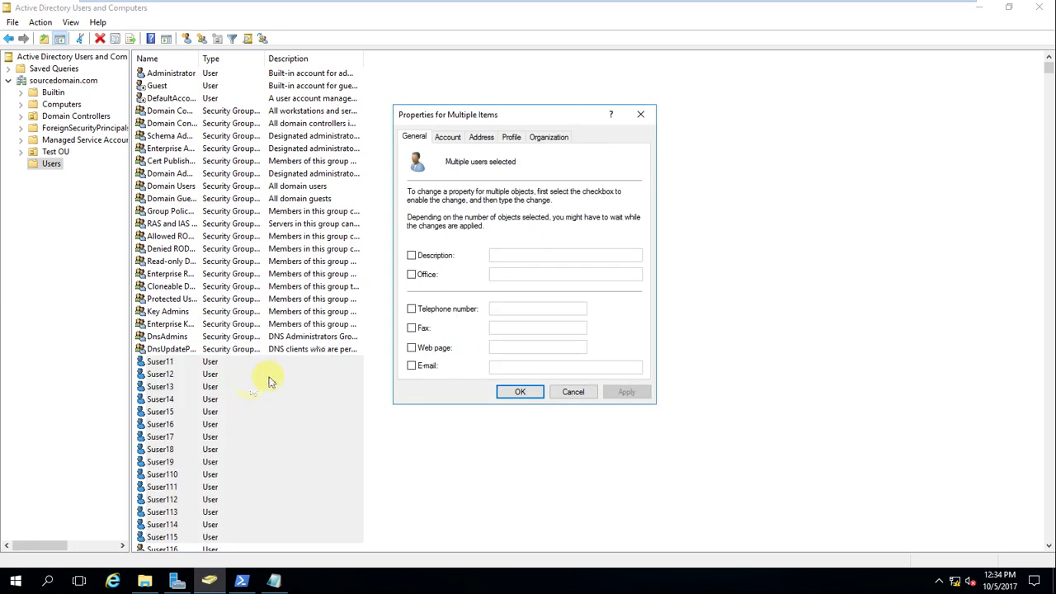
pyautogui.click(447, 138)
pyautogui.click(640, 114)
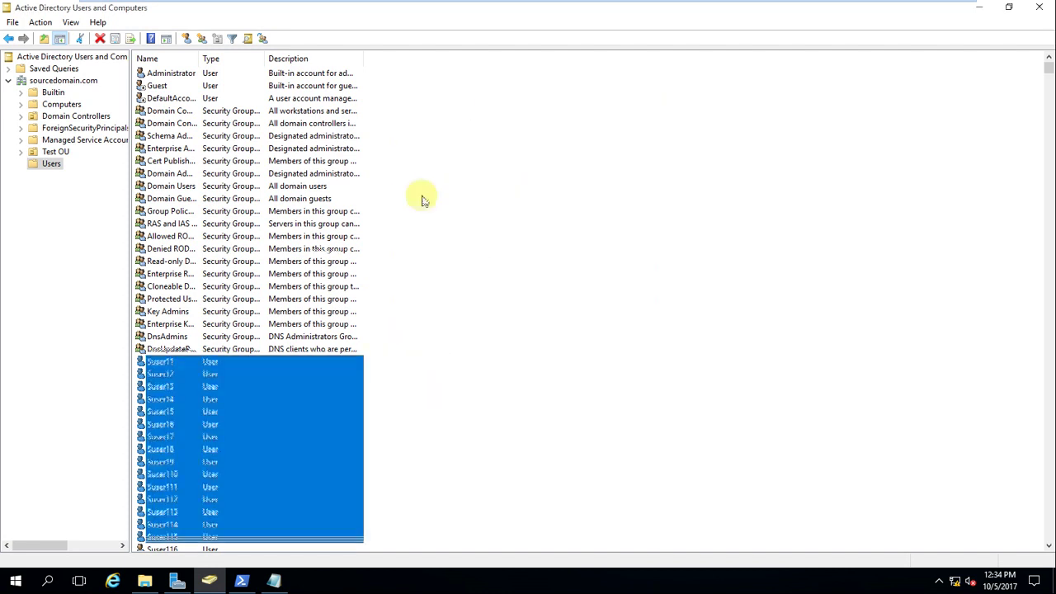
pyautogui.click(377, 364)
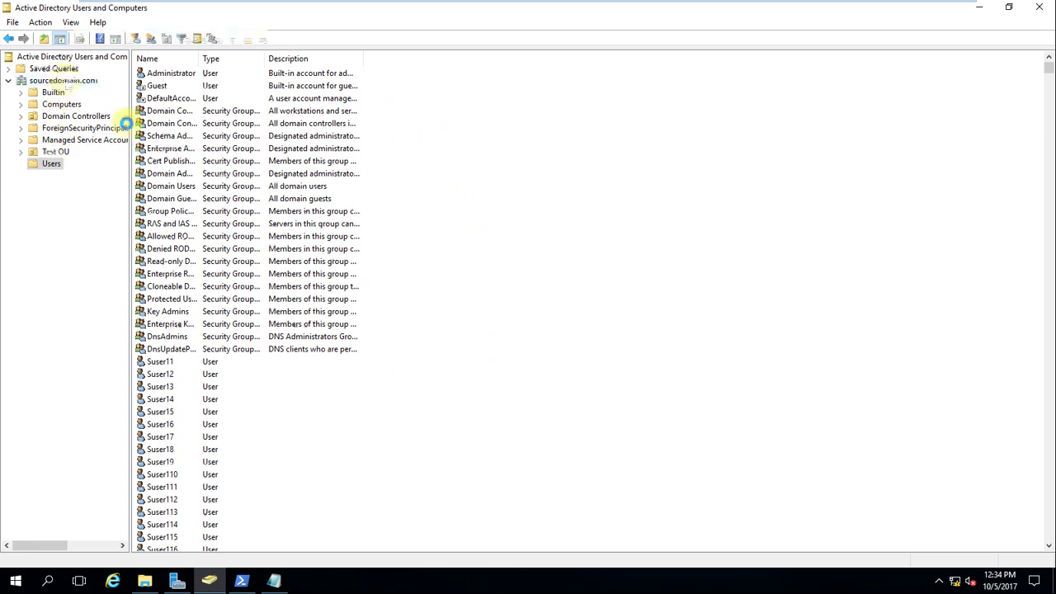
# Step: Open GL_Group's Members tab and start an advanced directory search for new members
pyautogui.click(63, 80)
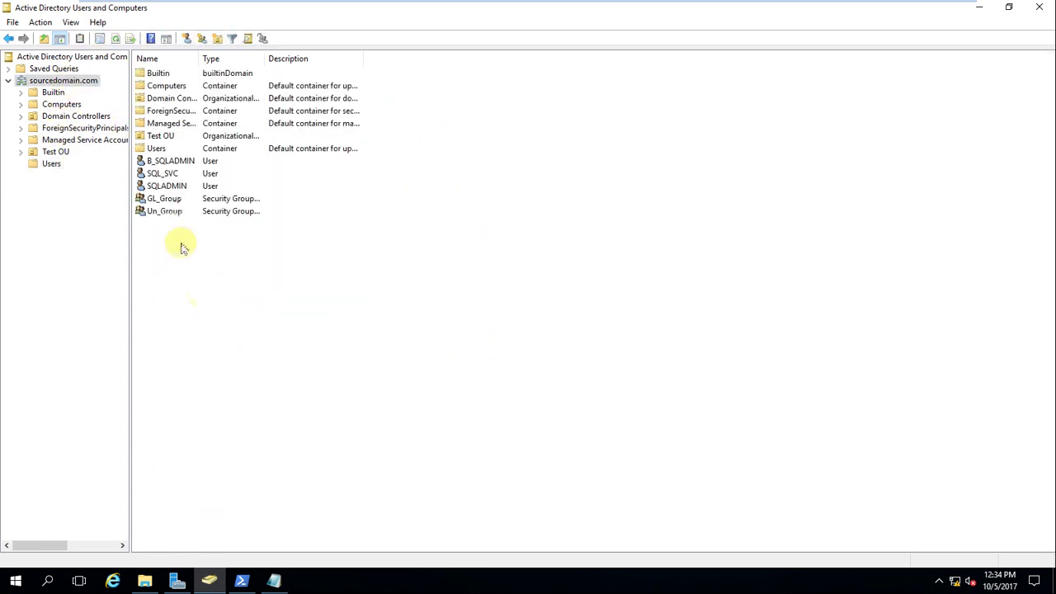
pyautogui.doubleClick(165, 199)
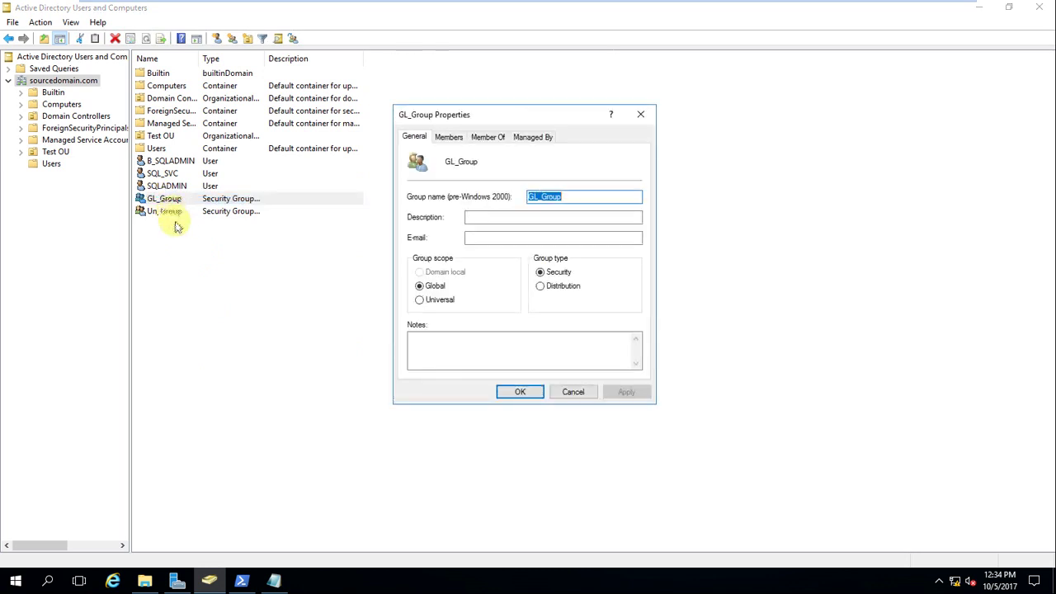
pyautogui.click(448, 137)
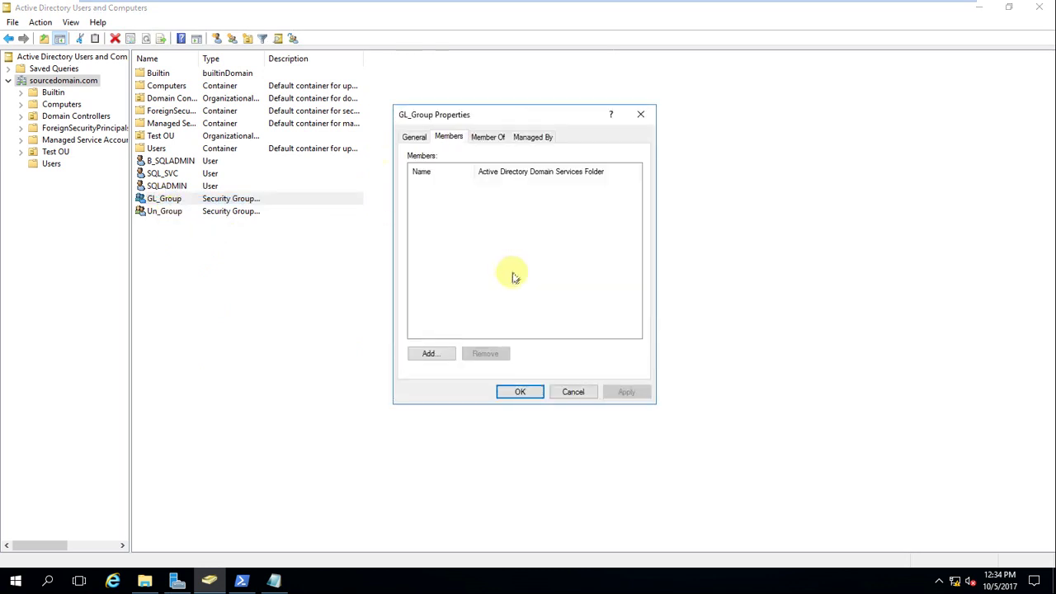
pyautogui.click(436, 354)
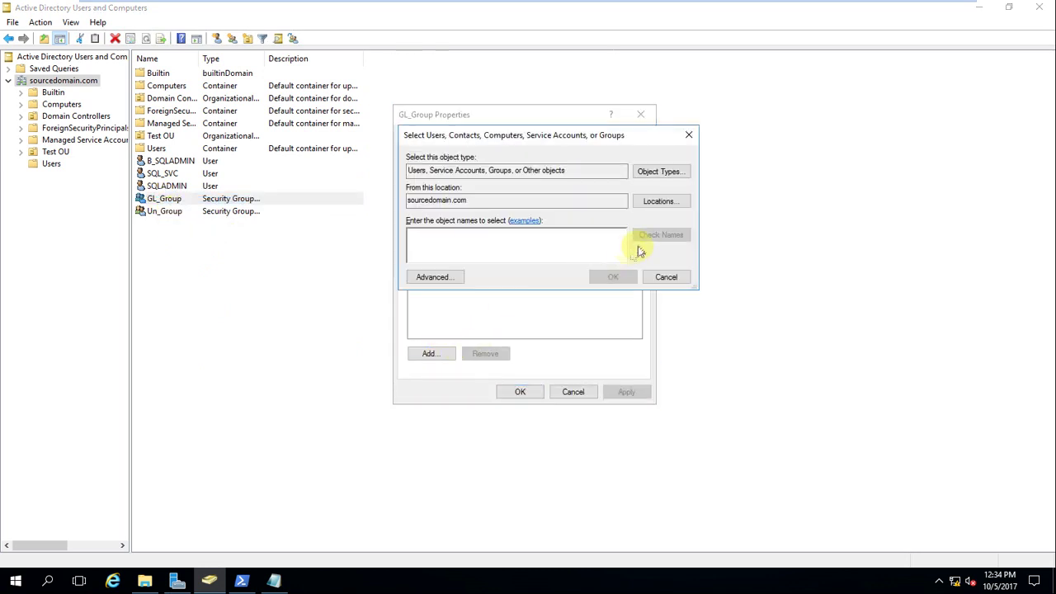
pyautogui.click(435, 277)
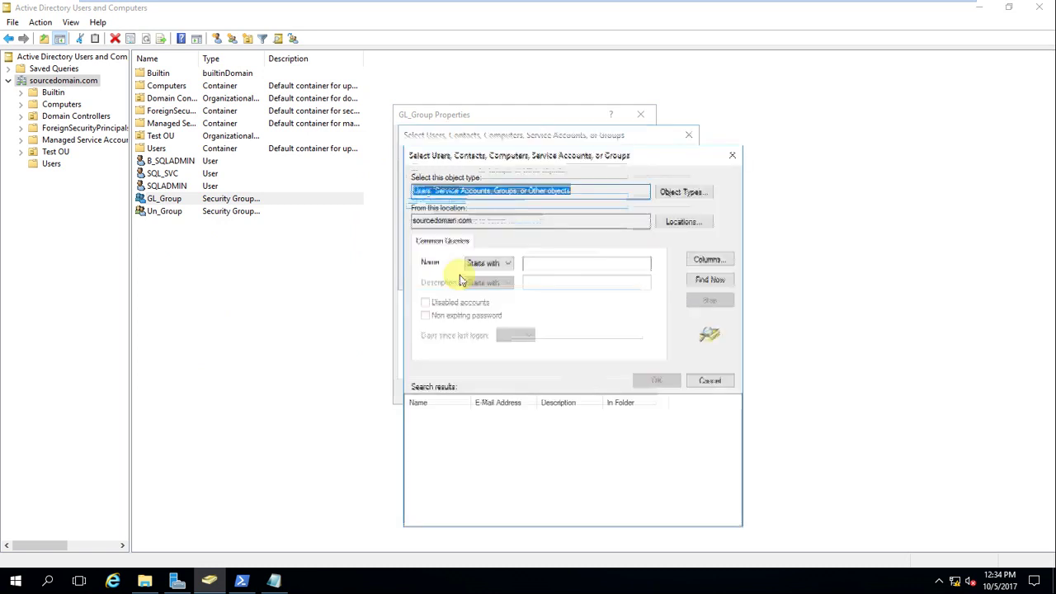
# Step: Add Administrator and Suser11 through Suser11009 to GL_Group and save the membership
pyautogui.click(707, 280)
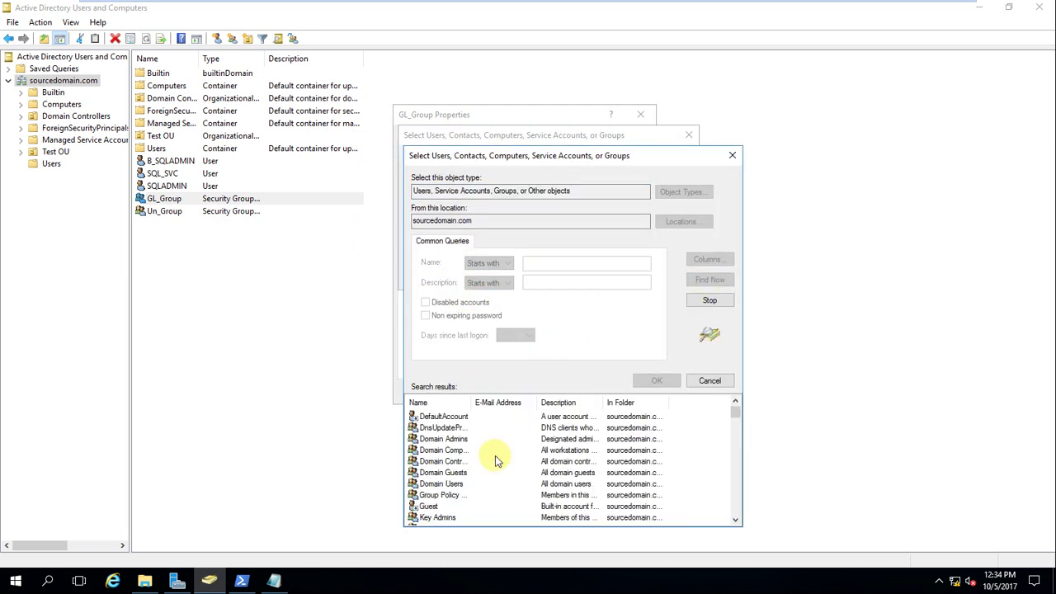
pyautogui.scroll(-5, 498, 461)
pyautogui.click(431, 440)
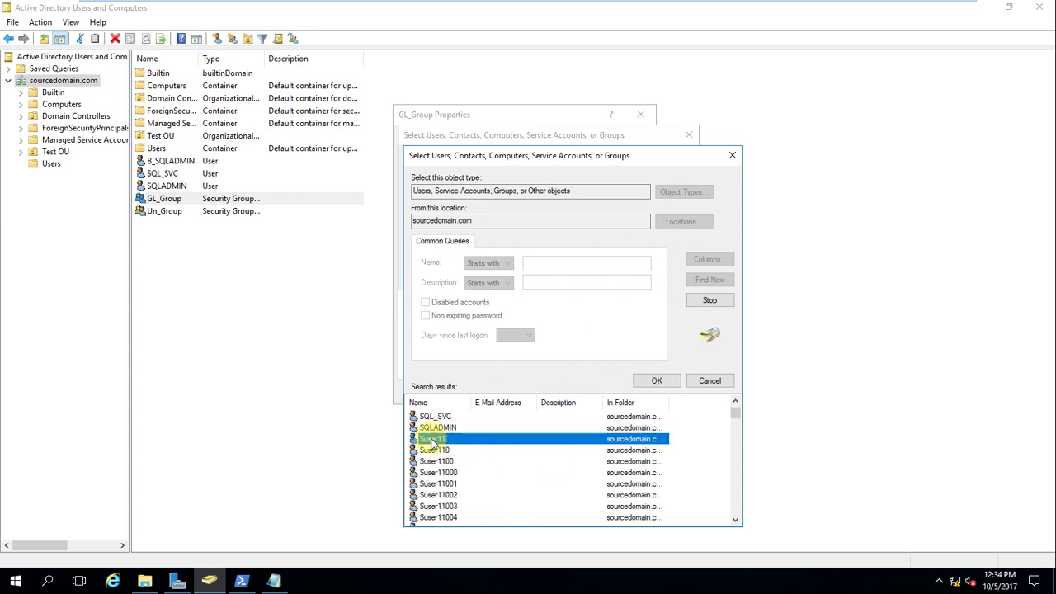
pyautogui.hotkey('shift', 'Down')
pyautogui.hotkey('shift', 'Down')
pyautogui.hotkey('shift', 'Down')
pyautogui.hotkey('shift', 'Down')
pyautogui.hotkey('shift', 'Down')
pyautogui.hotkey('shift', 'Down')
pyautogui.hotkey('shift', 'Down')
pyautogui.hotkey('shift', 'Down')
pyautogui.hotkey('shift', 'Down')
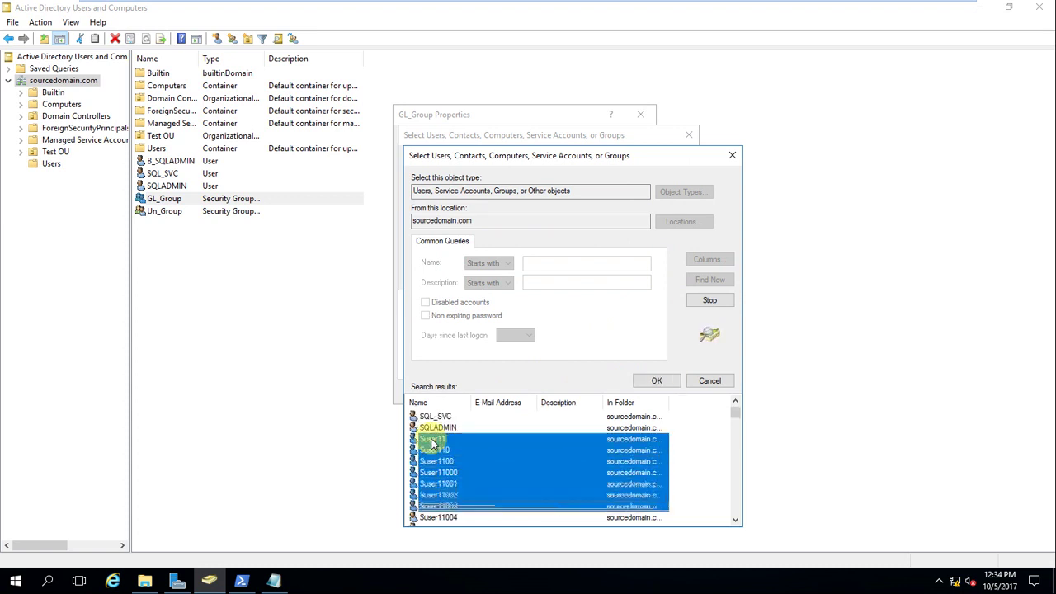
pyautogui.hotkey('shift', 'Down')
pyautogui.hotkey('shift', 'Down')
pyautogui.hotkey('shift', 'Down')
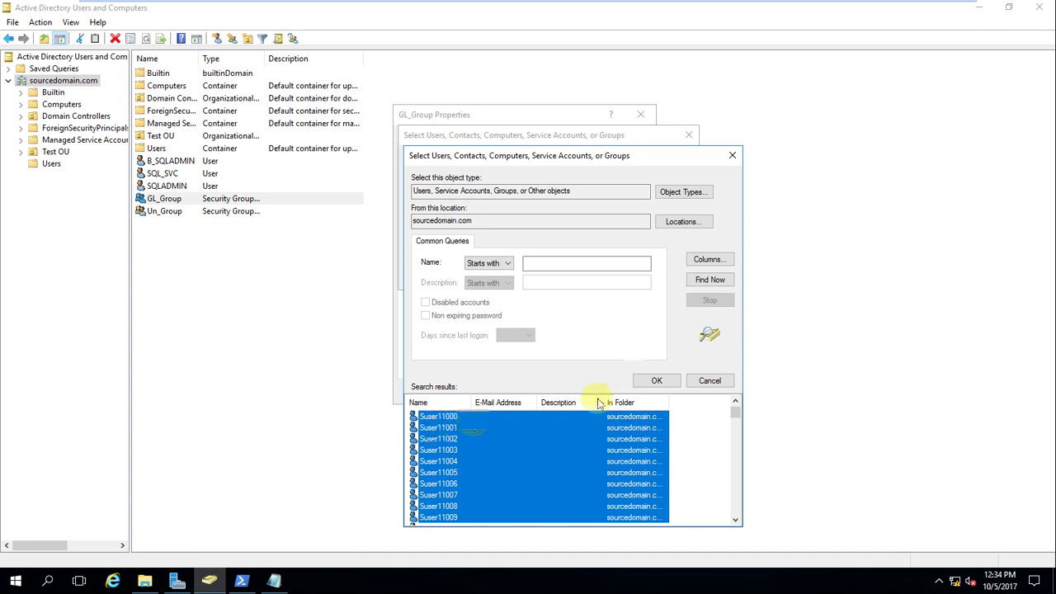
pyautogui.click(659, 381)
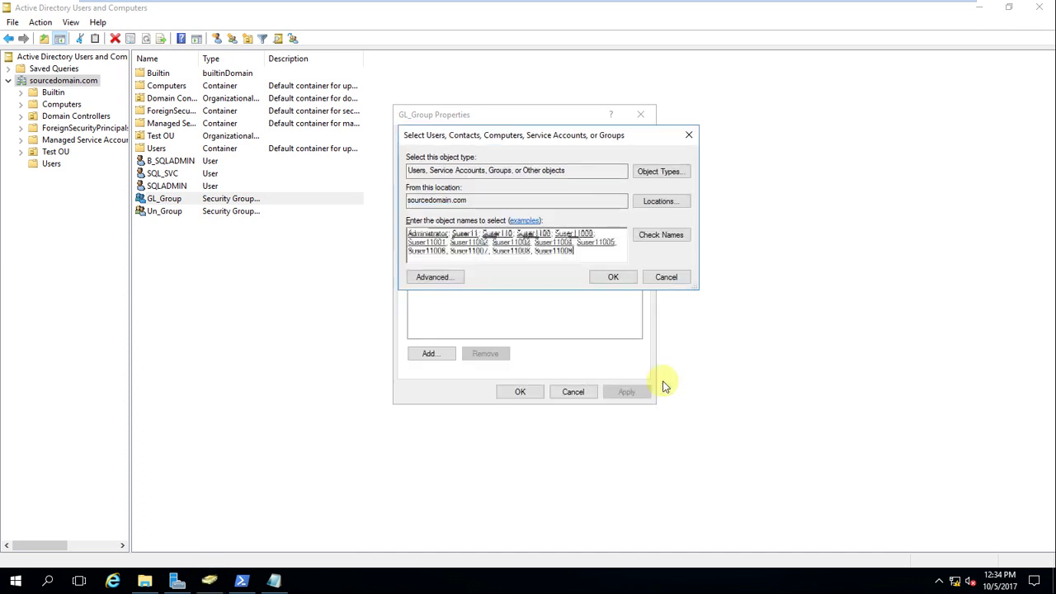
pyautogui.click(626, 276)
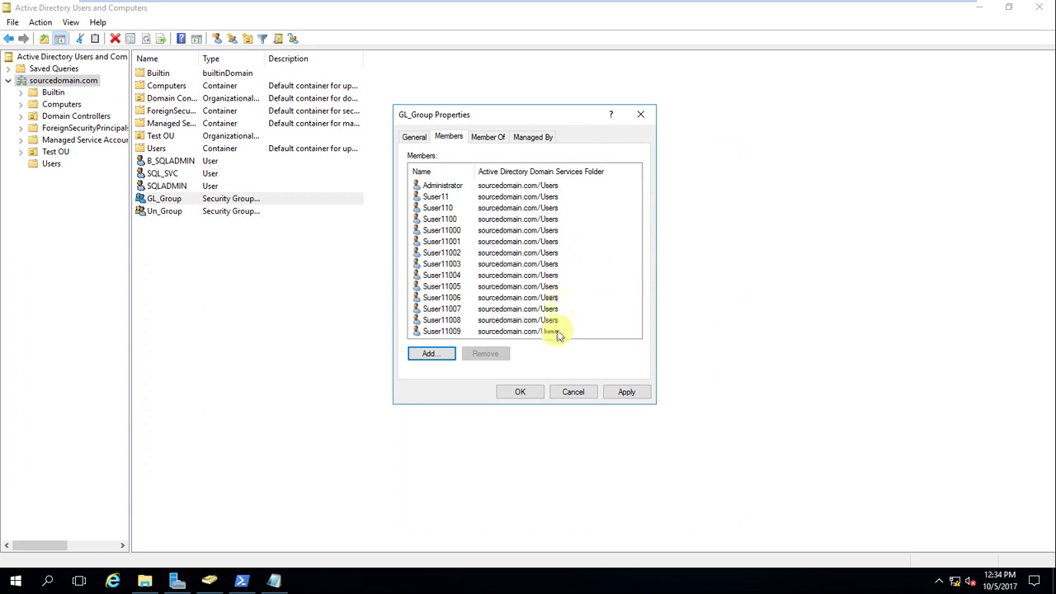
pyautogui.click(624, 393)
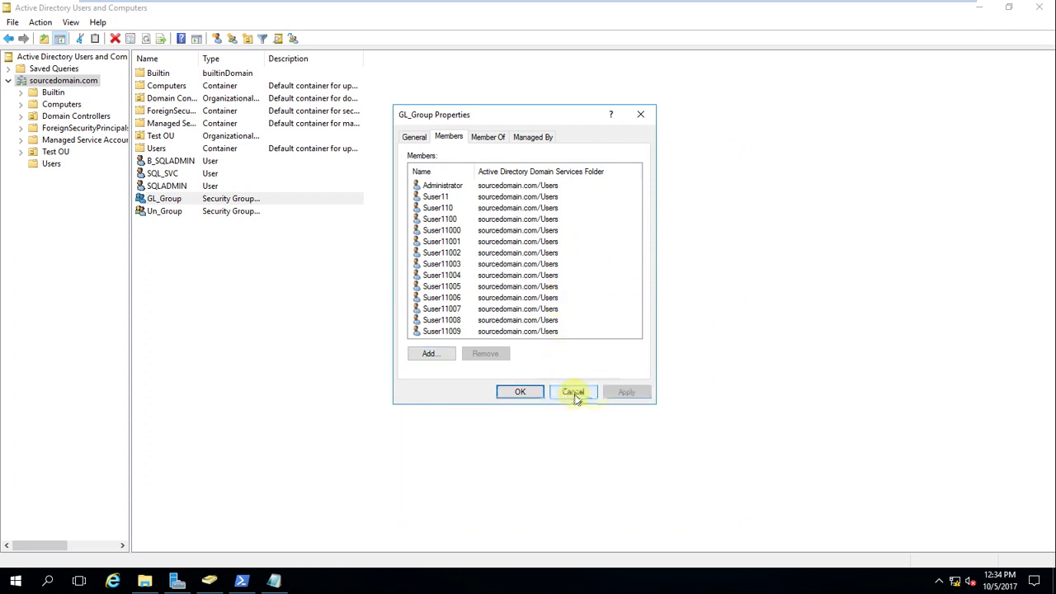
pyautogui.click(520, 392)
pyautogui.click(163, 213)
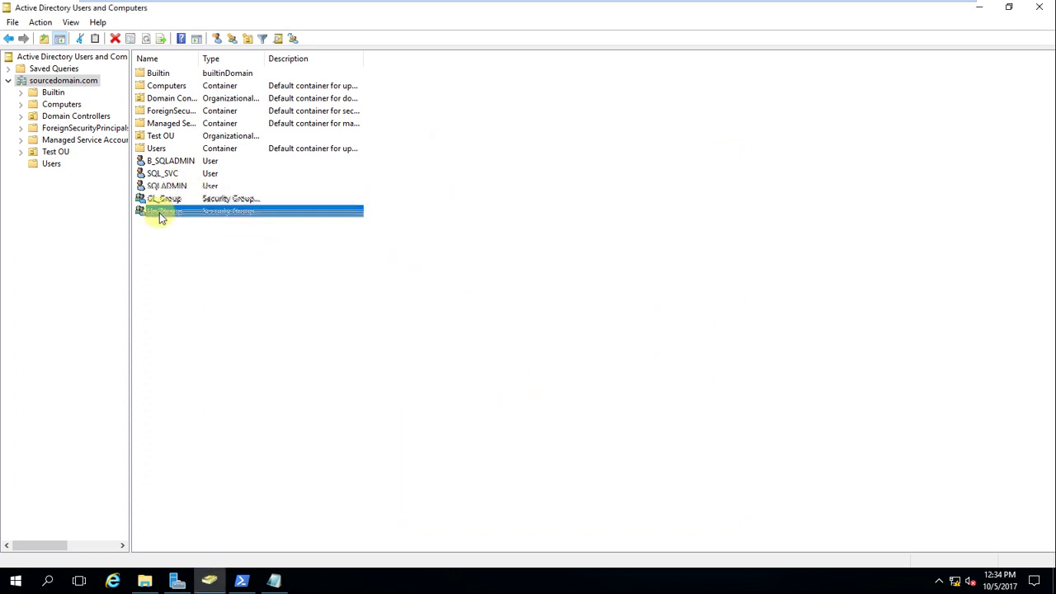
# Step: Open Un_Group's Members tab and list all domain objects in the advanced search
pyautogui.rightClick(162, 213)
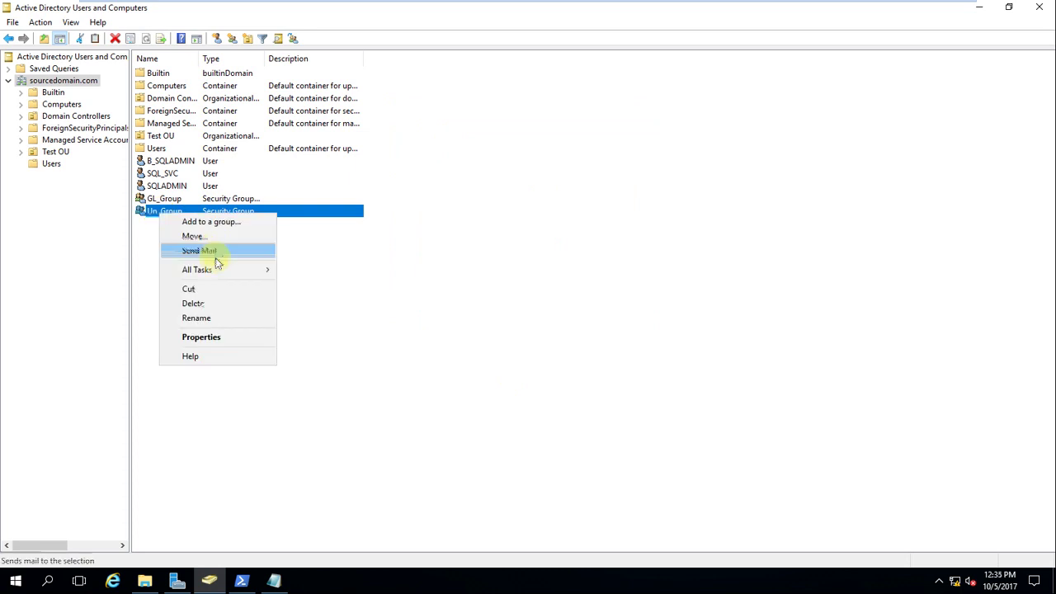
pyautogui.click(200, 338)
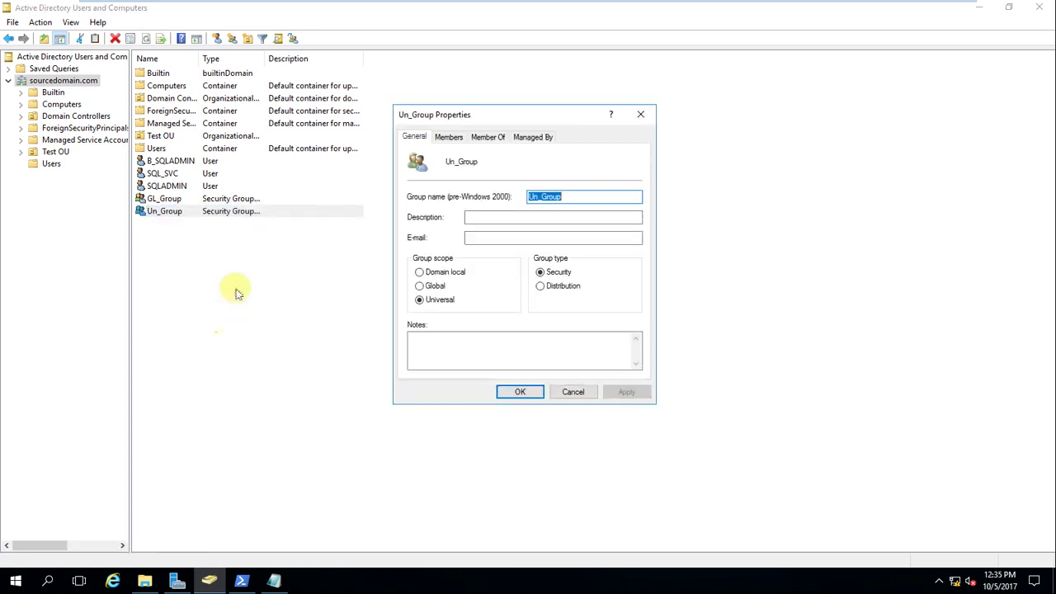
pyautogui.click(451, 137)
pyautogui.click(430, 354)
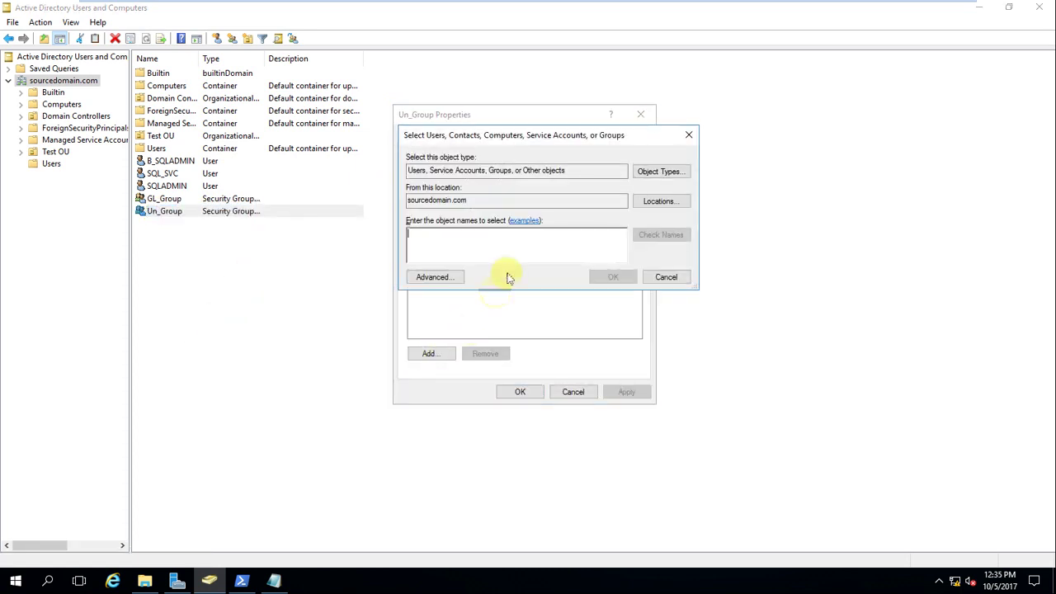
pyautogui.click(450, 278)
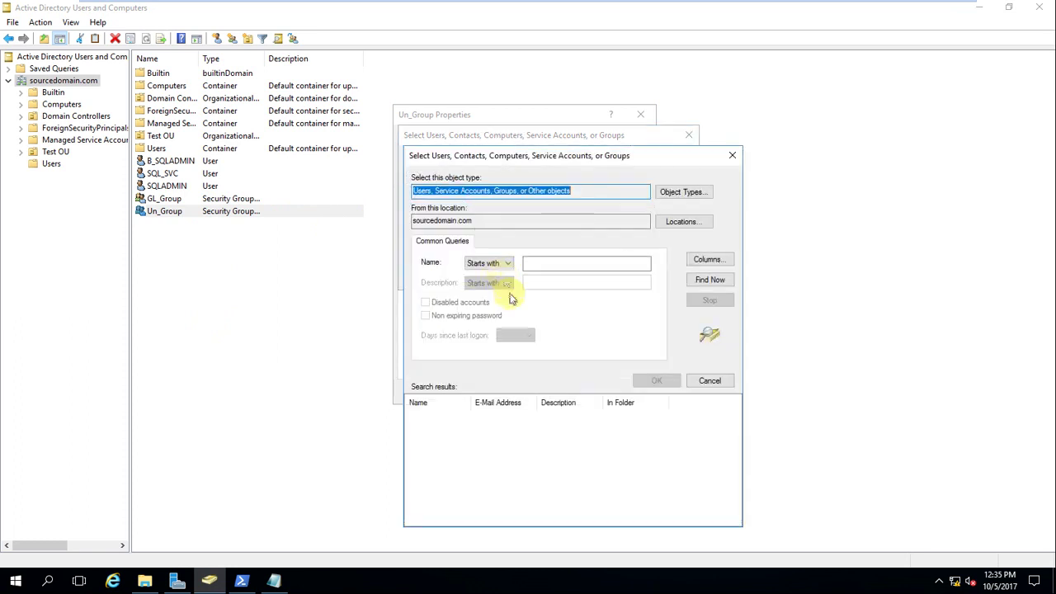
pyautogui.click(711, 280)
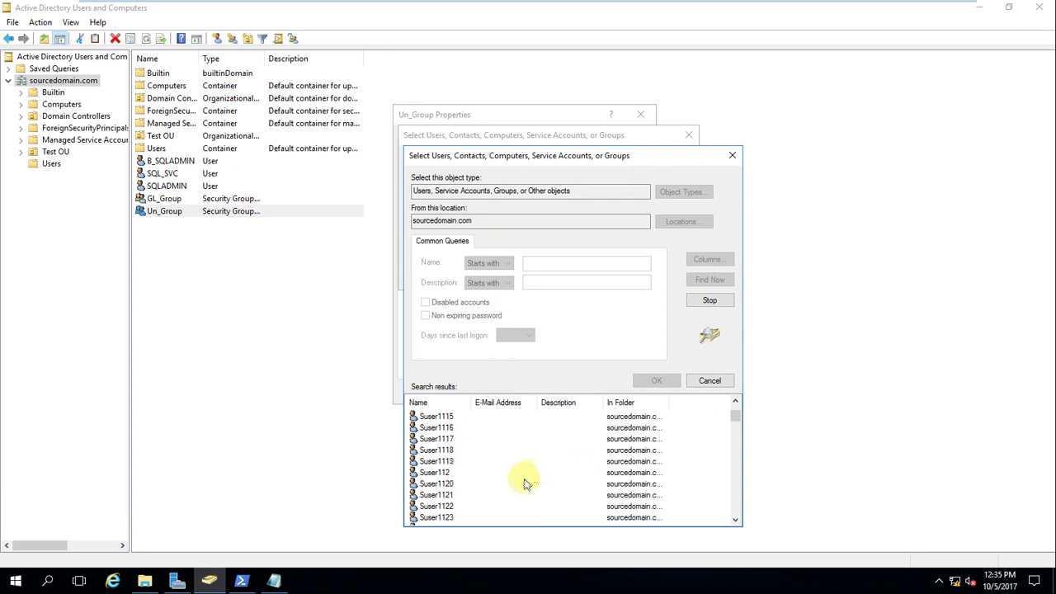
# Step: Add Administrator and the Suser1104x accounts to Un_Group and save the membership
pyautogui.click(448, 495)
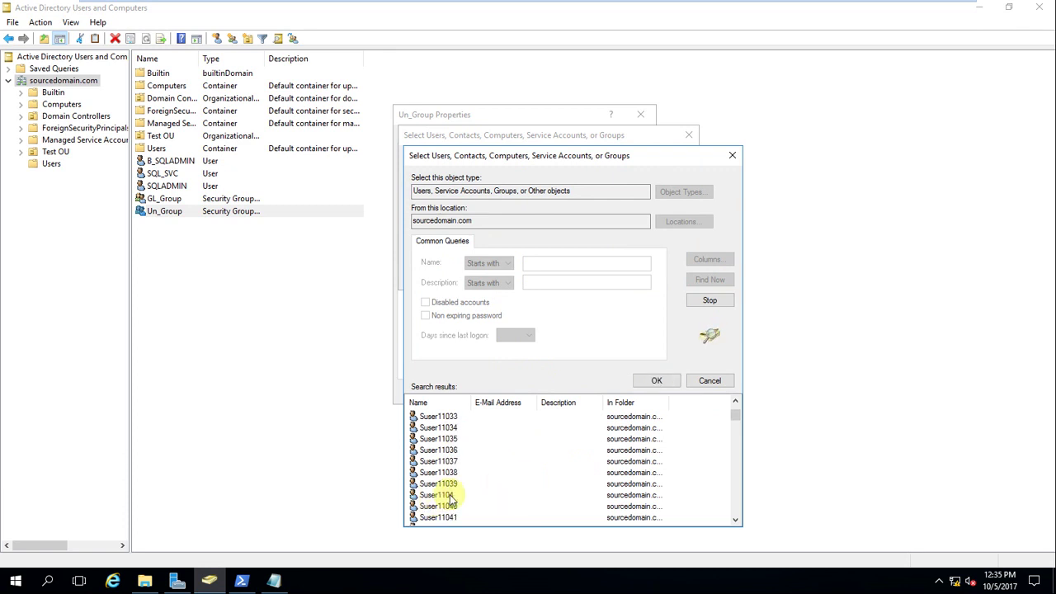
pyautogui.moveTo(496, 477); pyautogui.dragTo(495, 474)
pyautogui.click(659, 386)
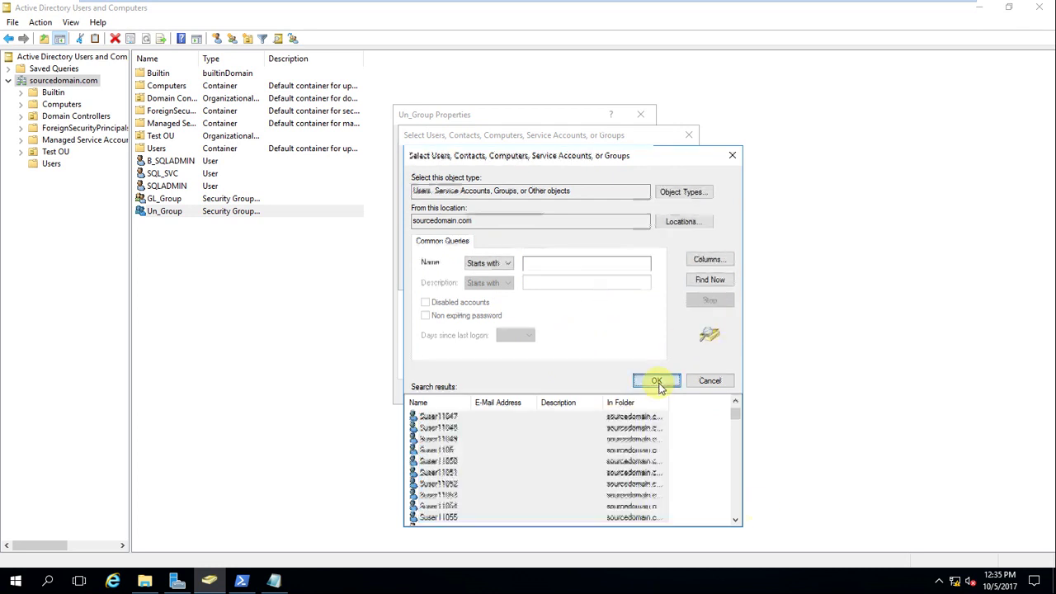
pyautogui.click(633, 283)
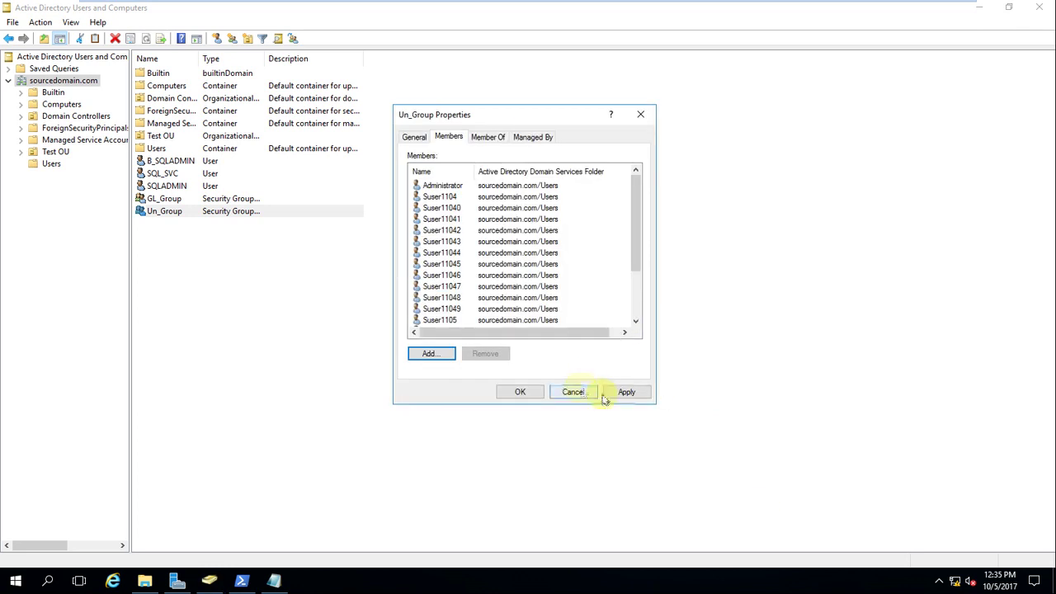
pyautogui.click(618, 395)
pyautogui.click(536, 393)
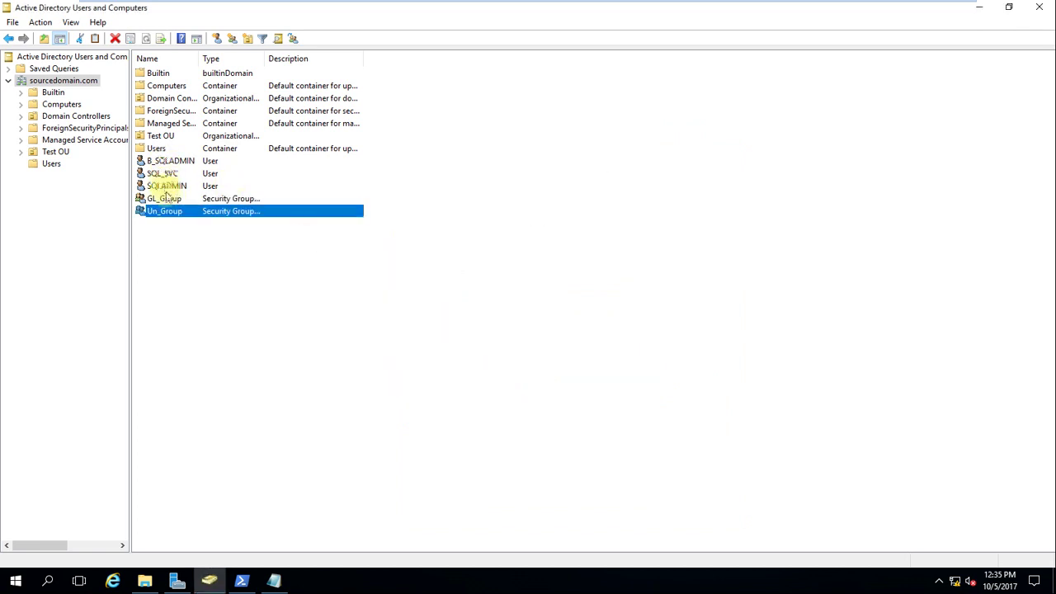
# Step: Verify the GL_Group and Un_Group member lists, then switch back to the member server VM
pyautogui.doubleClick(169, 199)
pyautogui.click(452, 138)
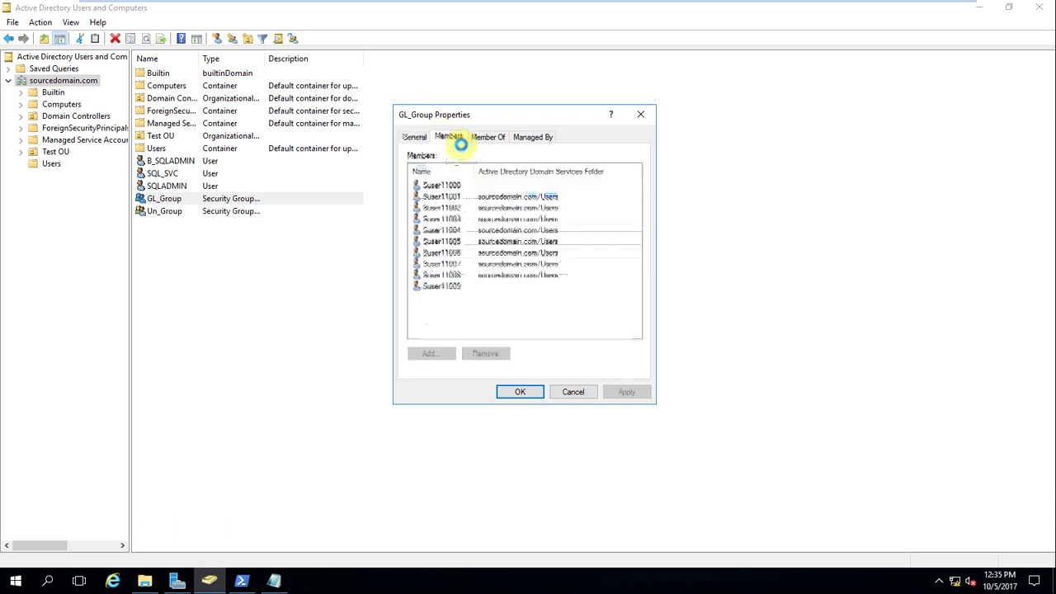
pyautogui.click(520, 392)
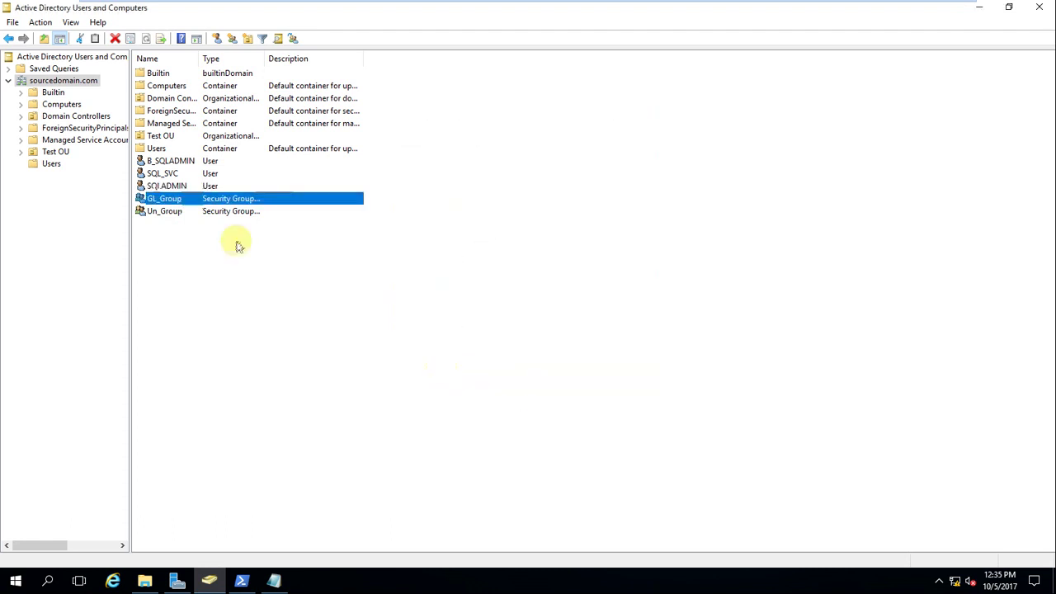
pyautogui.doubleClick(166, 212)
pyautogui.click(448, 137)
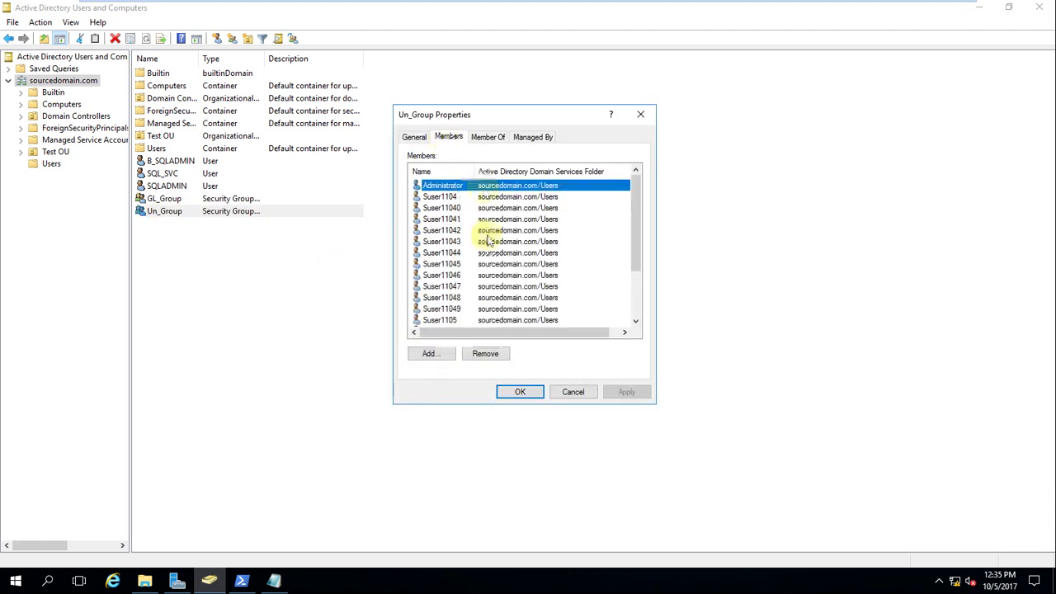
pyautogui.click(520, 391)
pyautogui.moveTo(425, 5)
pyautogui.click(802, 9)
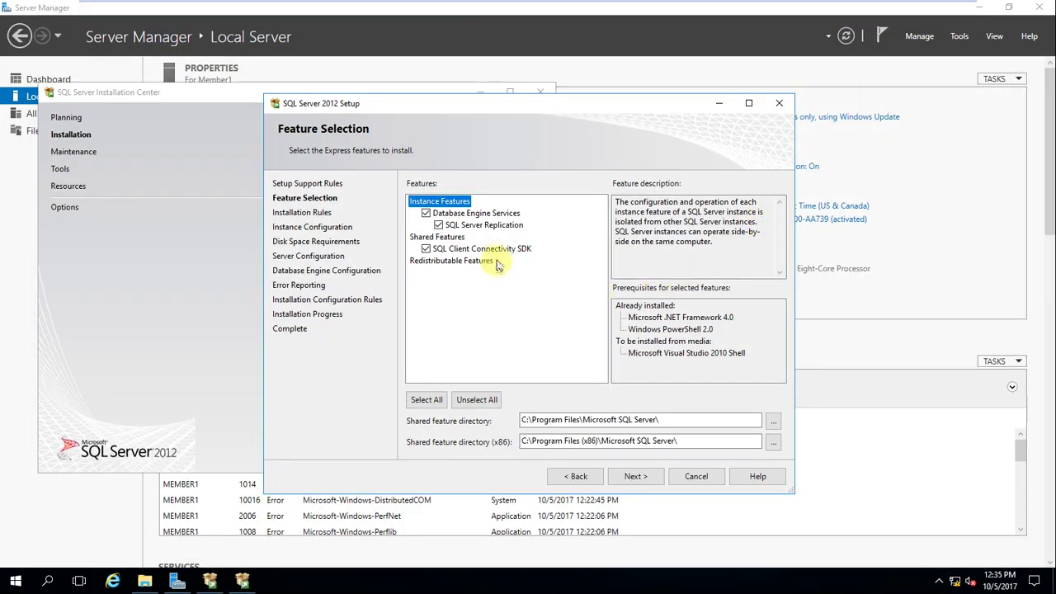
# Step: Keep all features and the SQLExpress named instance, advancing to the Server Configuration service accounts
pyautogui.click(635, 477)
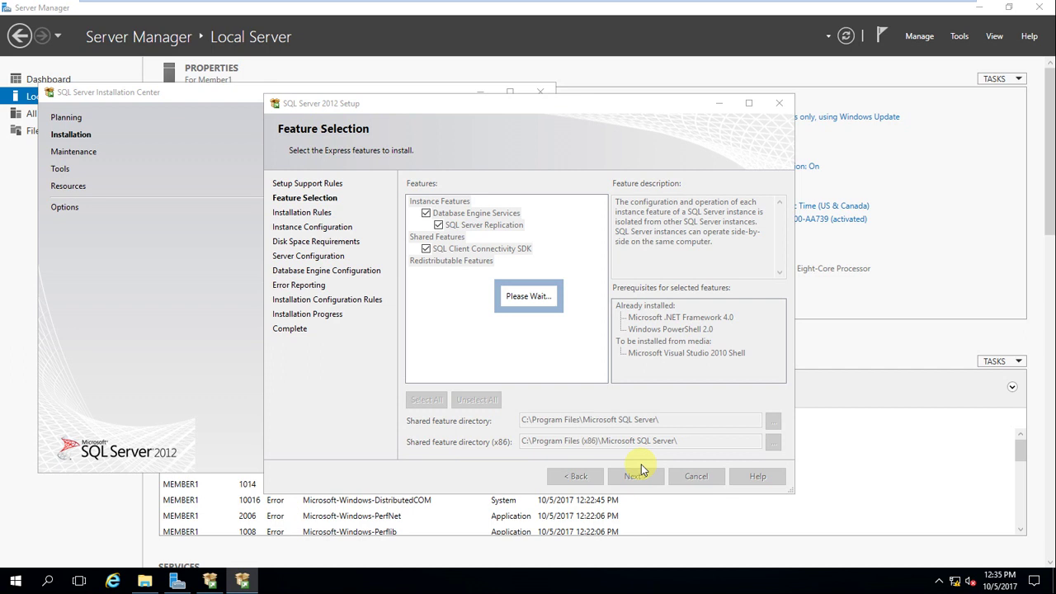
pyautogui.click(640, 472)
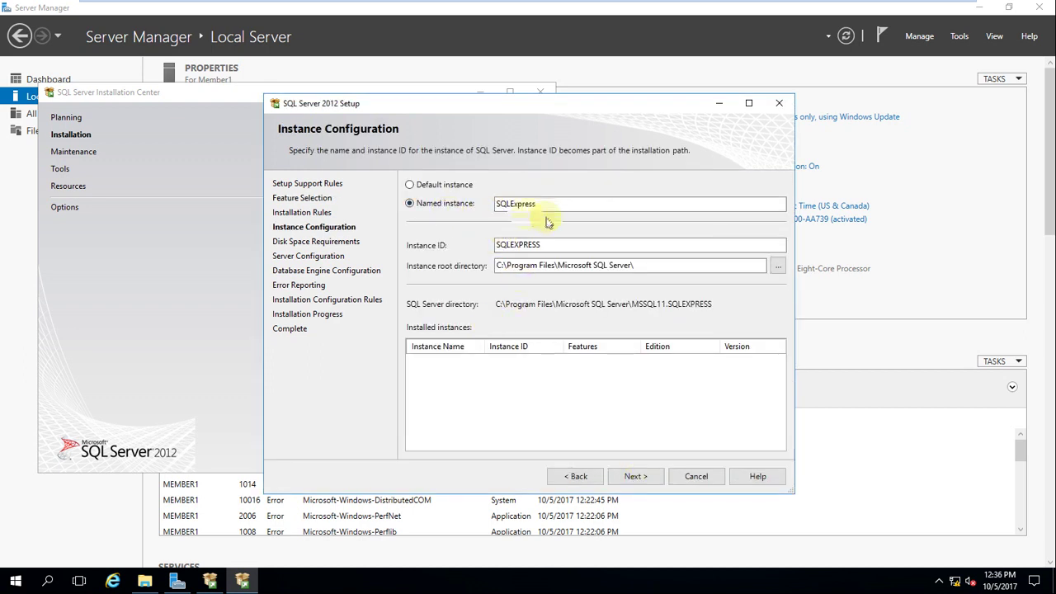
pyautogui.moveTo(559, 208); pyautogui.dragTo(438, 205)
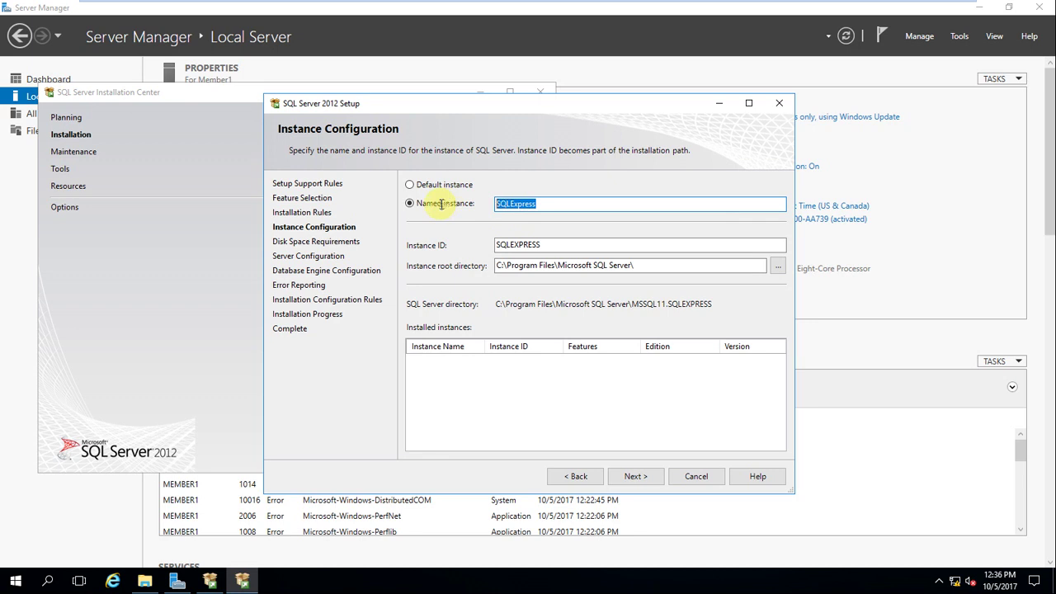
pyautogui.click(556, 206)
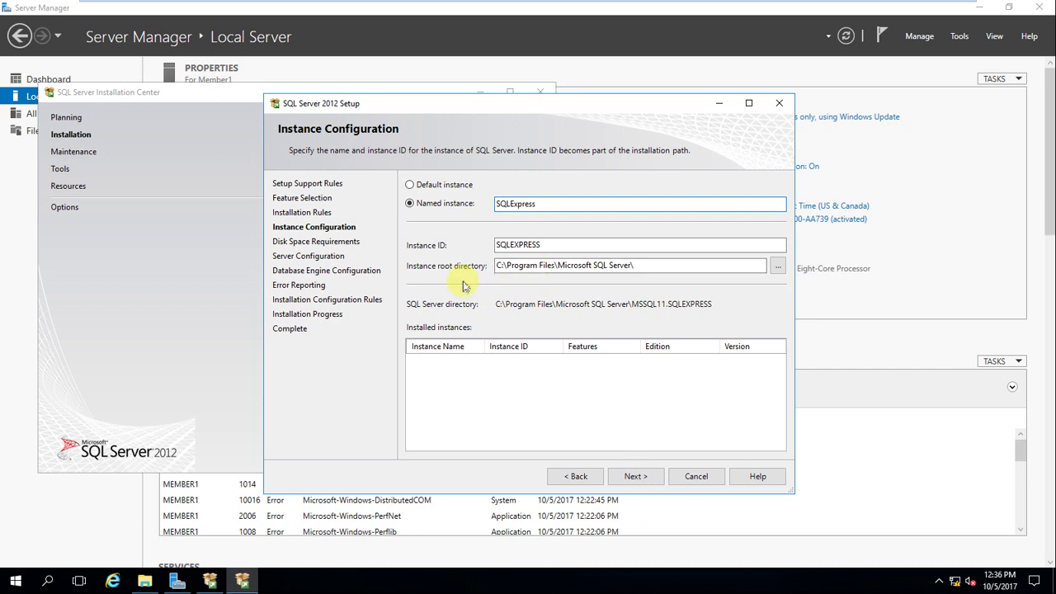
pyautogui.moveTo(649, 265); pyautogui.dragTo(467, 267)
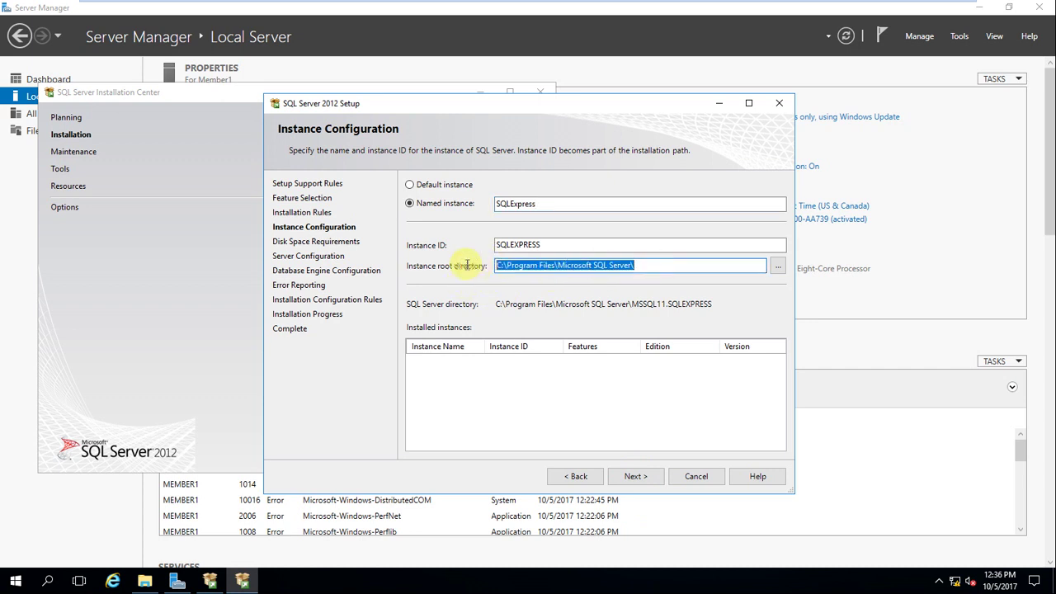
pyautogui.click(633, 478)
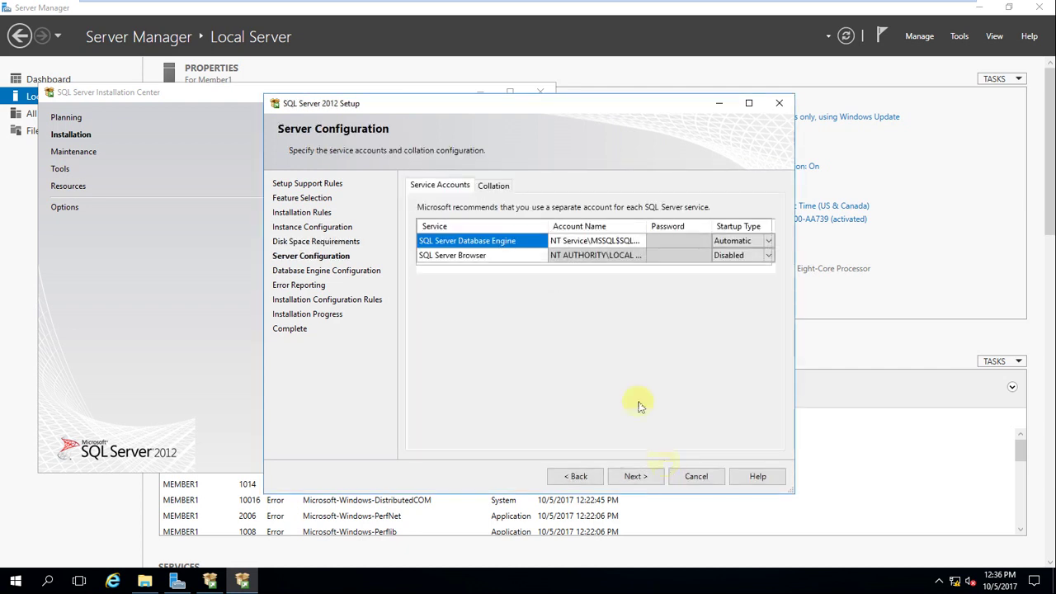
pyautogui.click(638, 242)
pyautogui.click(640, 241)
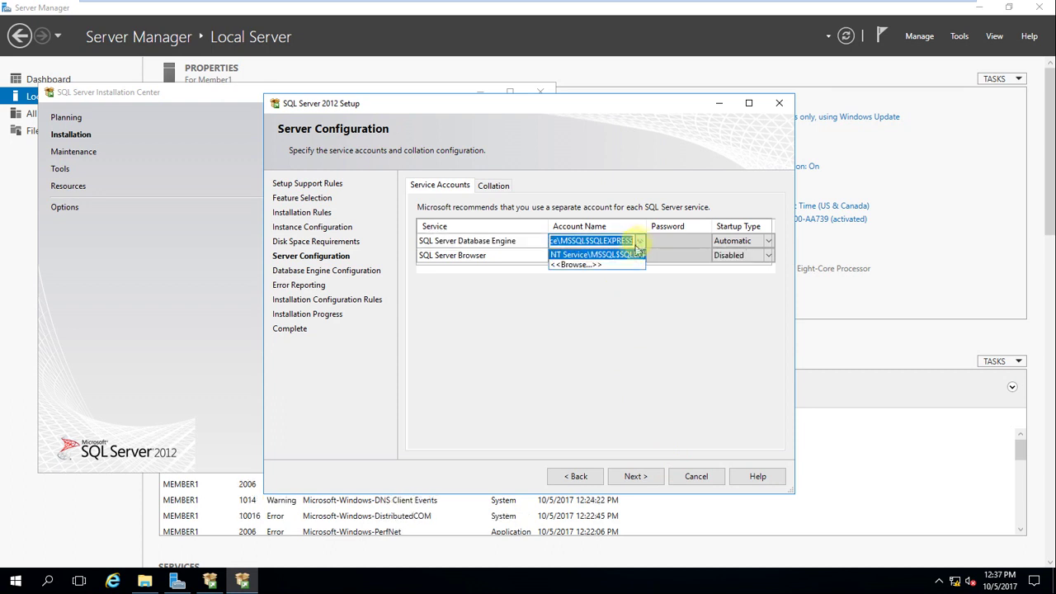
# Step: Browse for and select SOURCEDOMAIN\SQL_SVC as the Database Engine service account
pyautogui.click(606, 265)
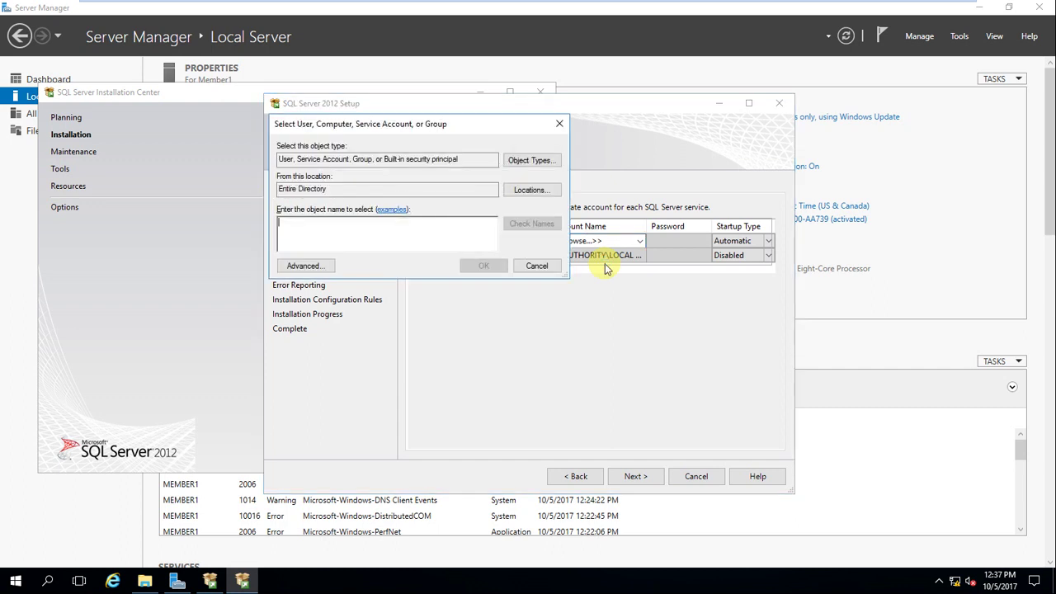
pyautogui.moveTo(405, 7)
pyautogui.click(577, 9)
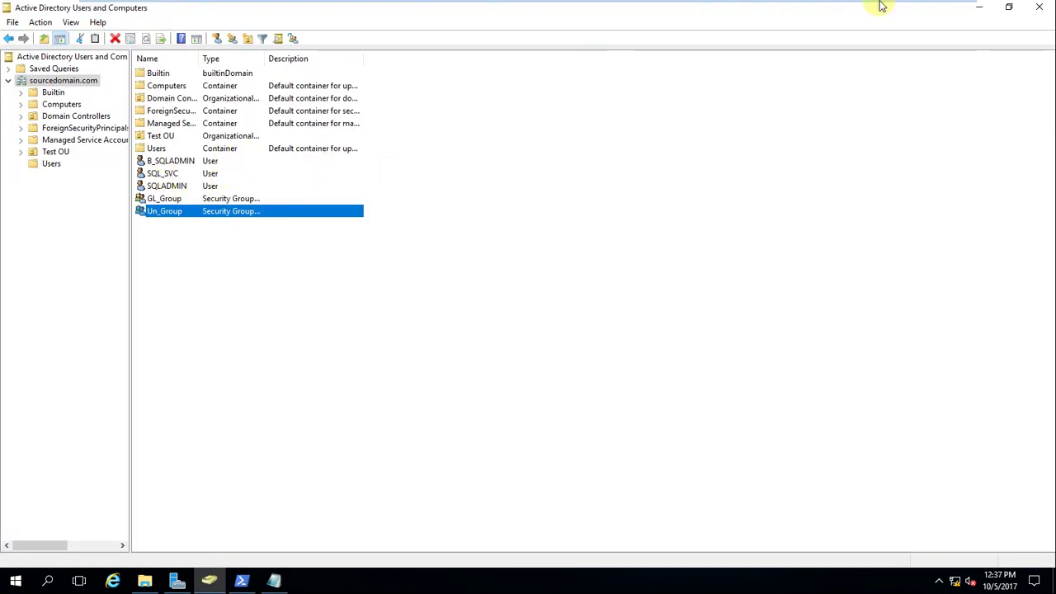
pyautogui.click(788, 9)
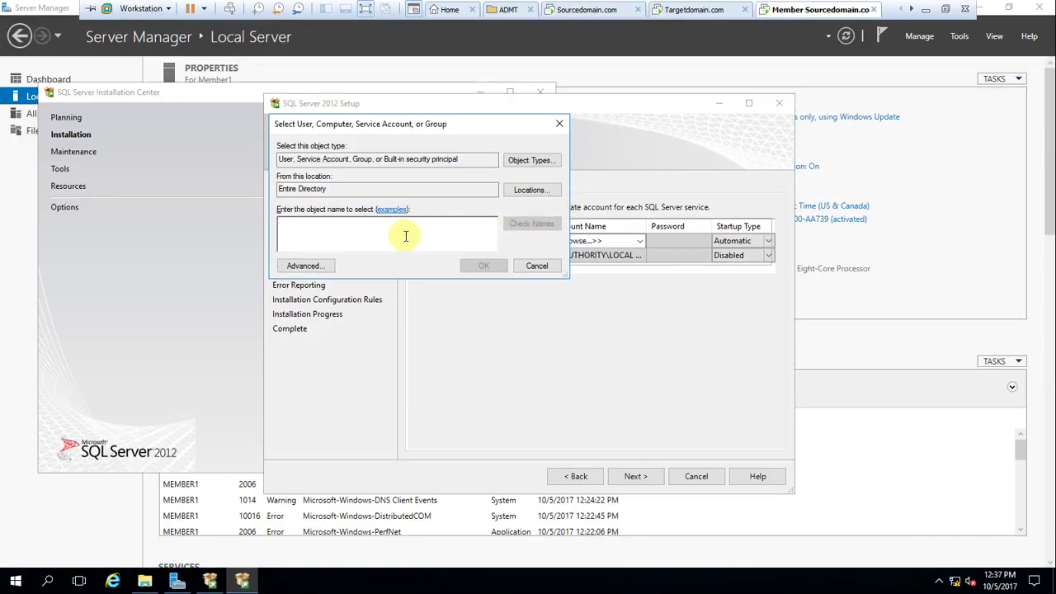
pyautogui.write('SQL_SVC')
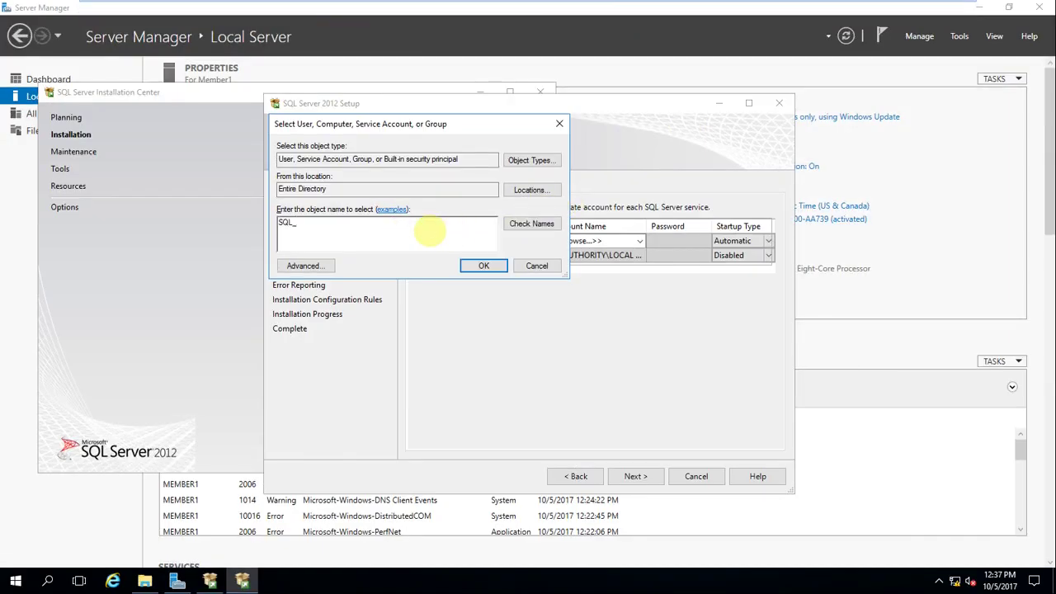
pyautogui.click(541, 221)
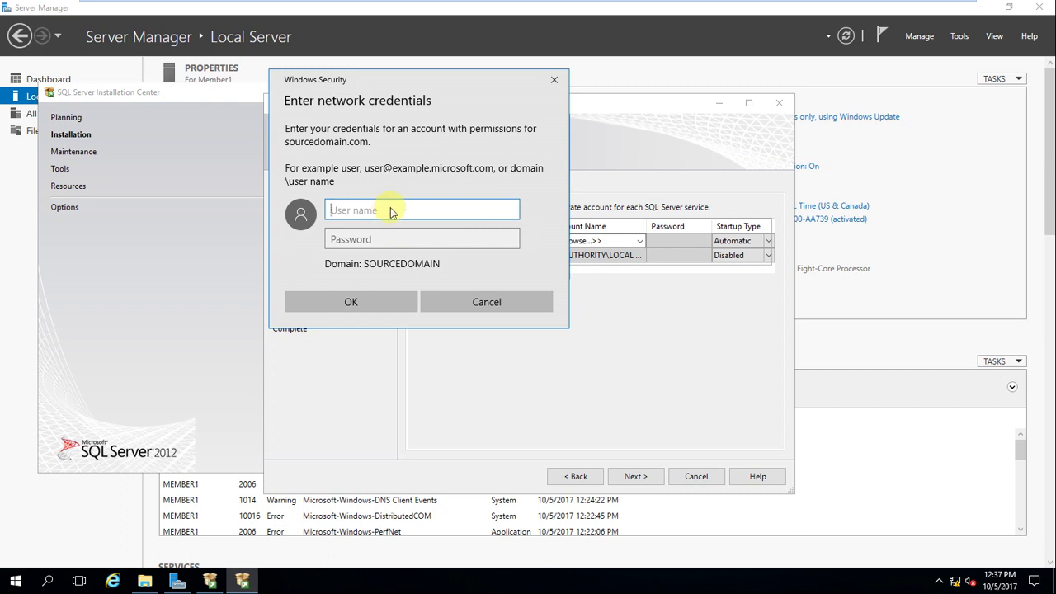
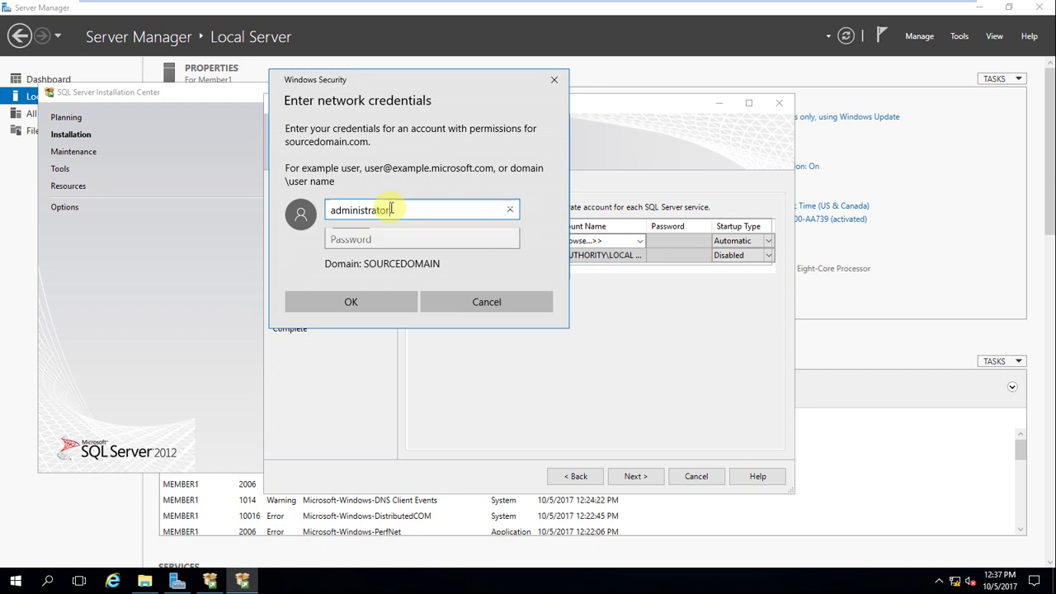
pyautogui.press('Tab')
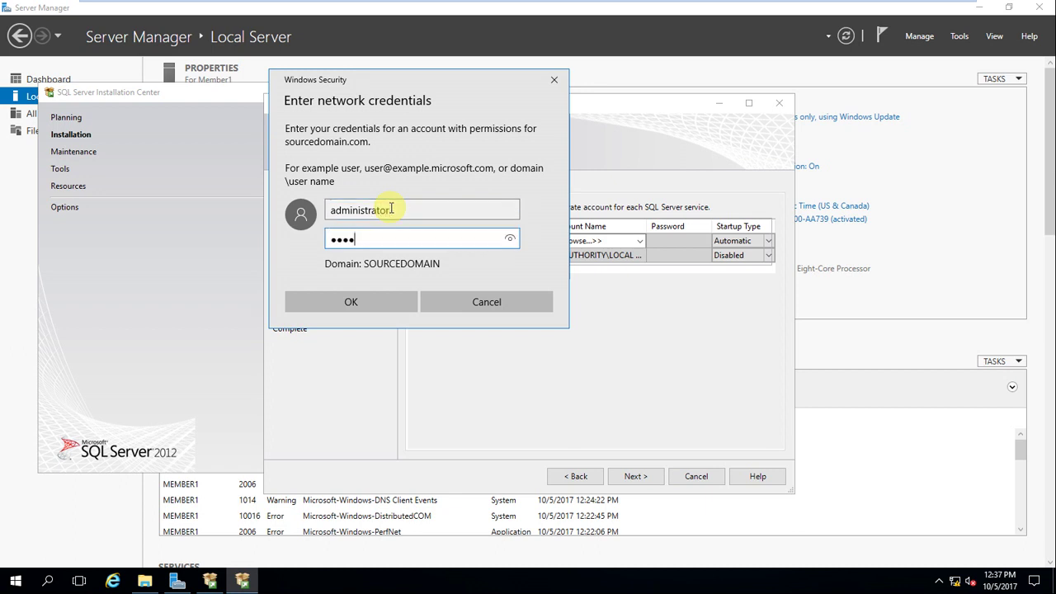
pyautogui.press('Return')
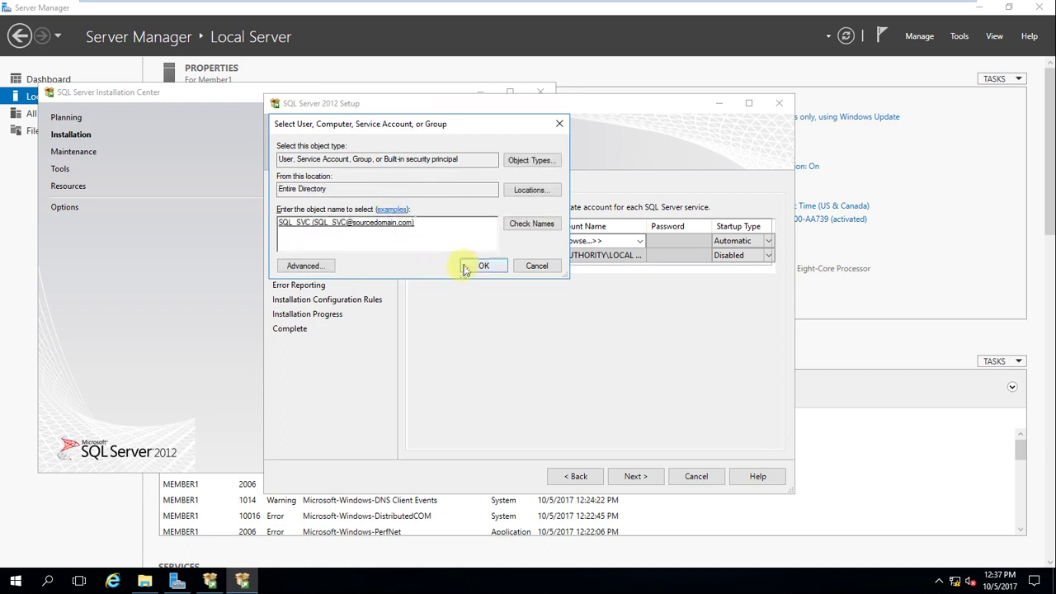
pyautogui.click(482, 265)
# Step: Enter the SQL_SVC account password and continue to Database Engine Configuration
pyautogui.click(676, 241)
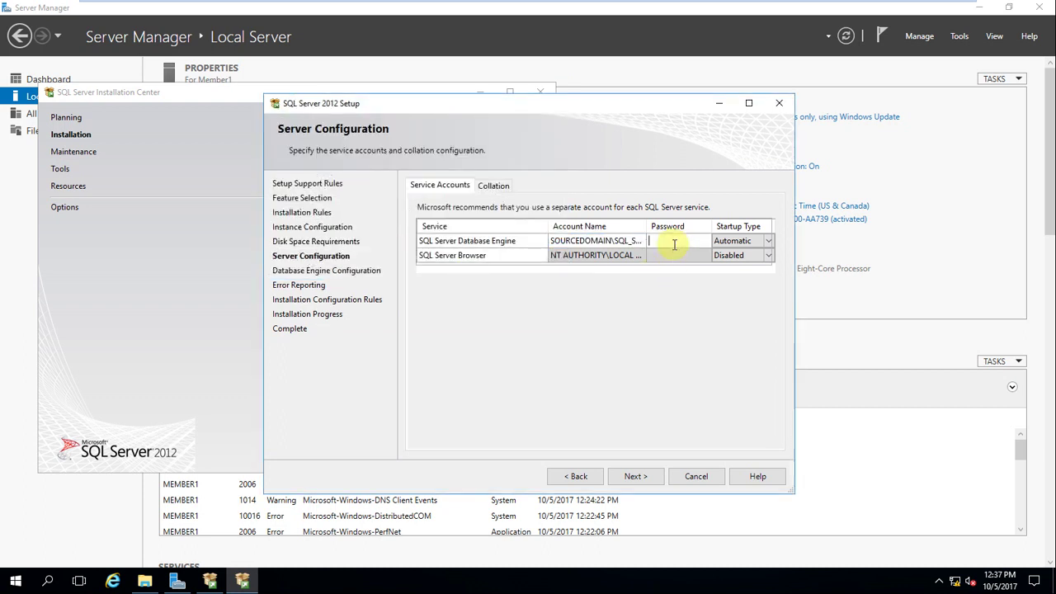
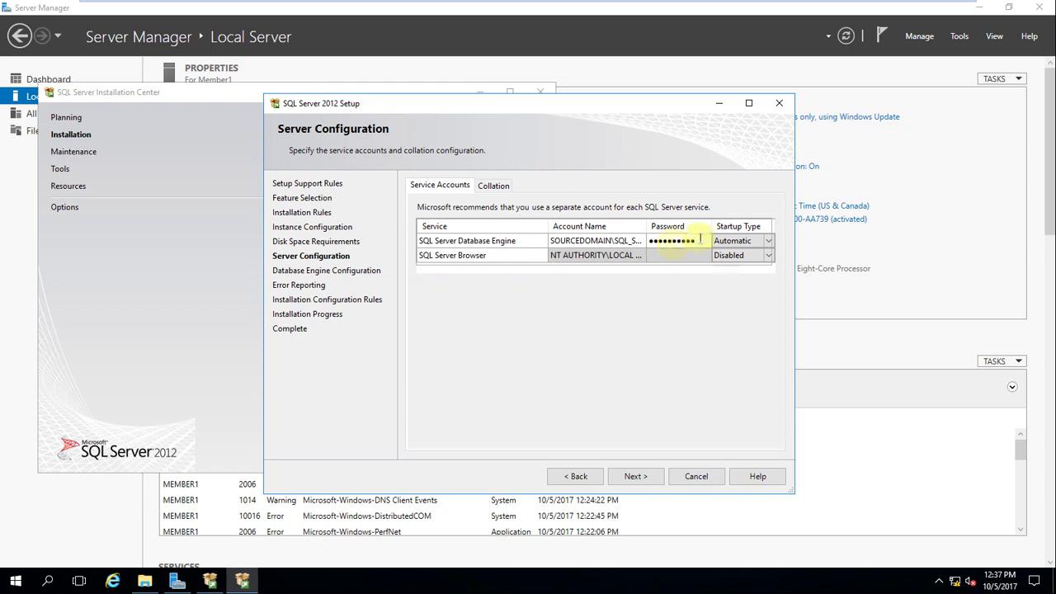
pyautogui.click(644, 474)
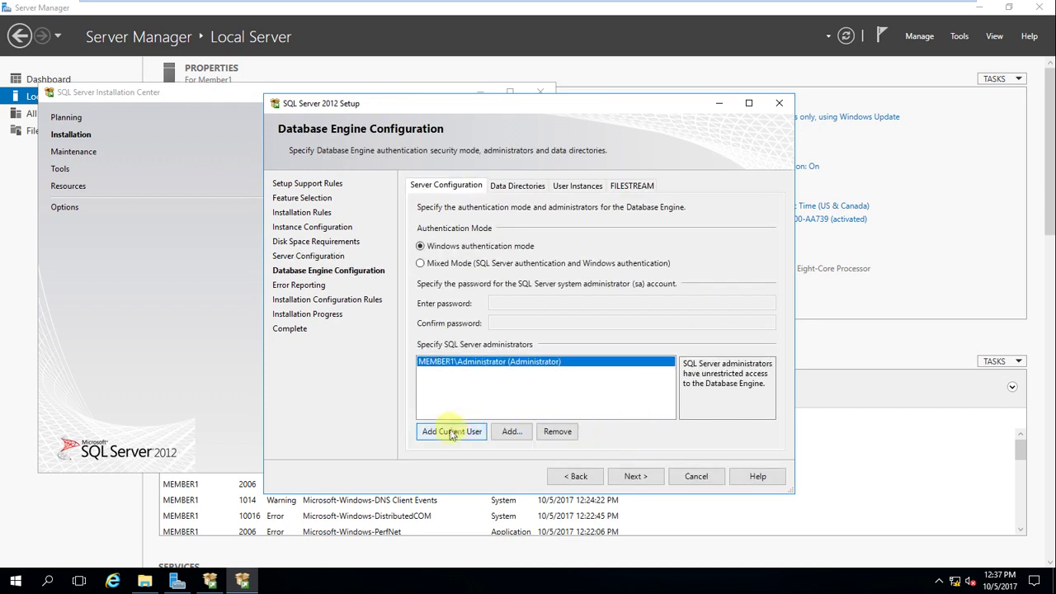
# Step: Add the current user as SQL administrator and look up the admin account names on the domain controller
pyautogui.click(462, 431)
pyautogui.click(520, 433)
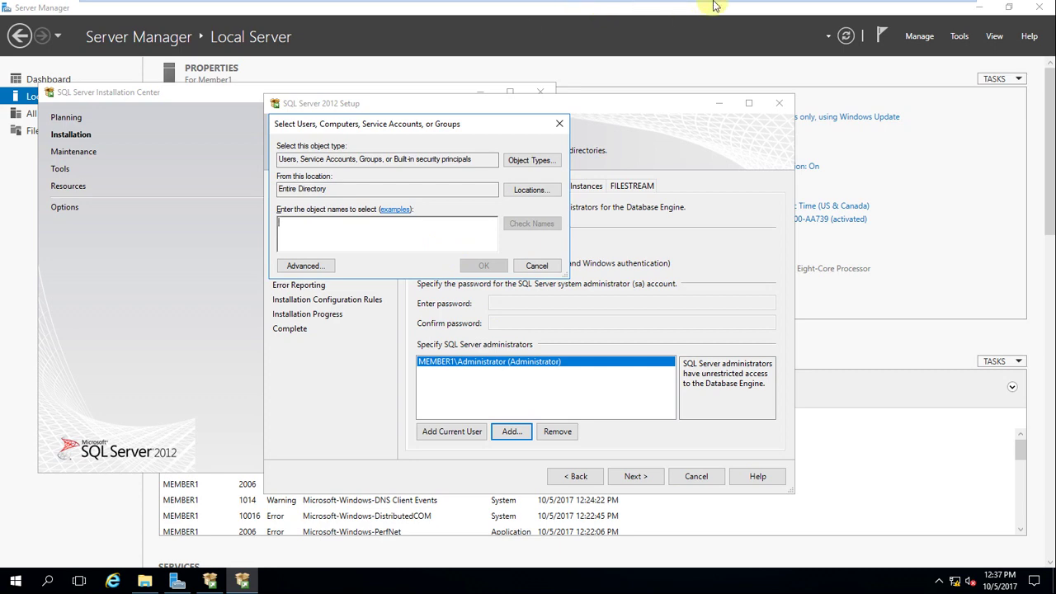
pyautogui.moveTo(714, 7)
pyautogui.click(584, 9)
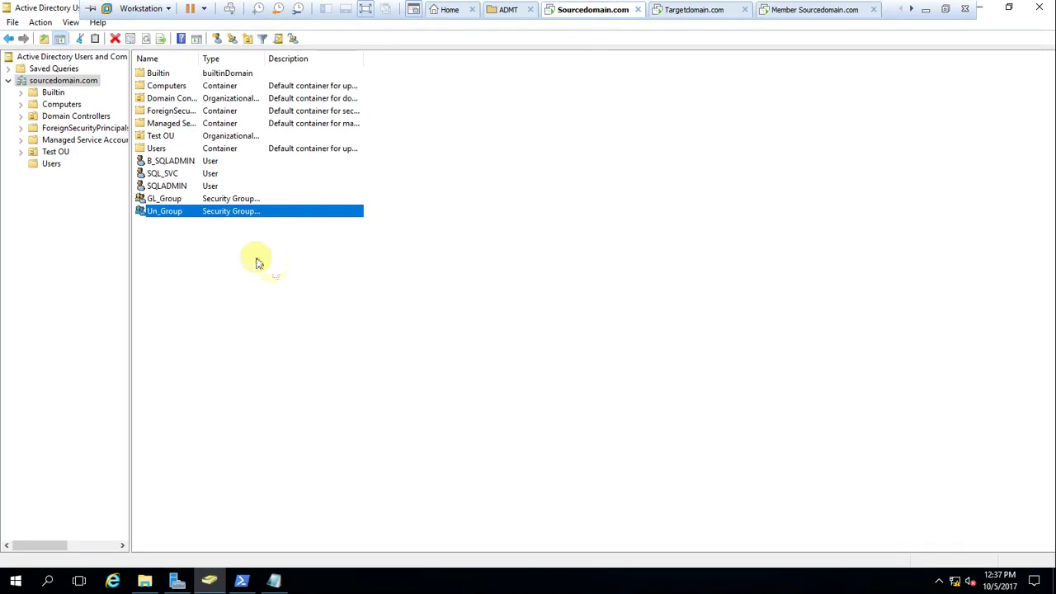
pyautogui.click(163, 162)
pyautogui.rightClick(167, 186)
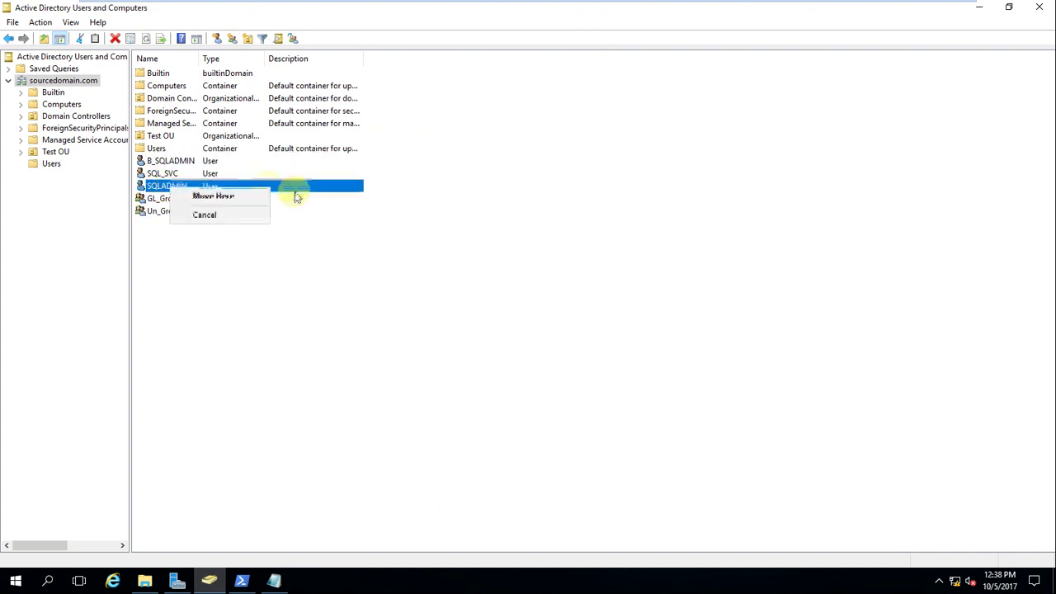
pyautogui.press('Escape')
pyautogui.hotkey('alt', 'Tab')
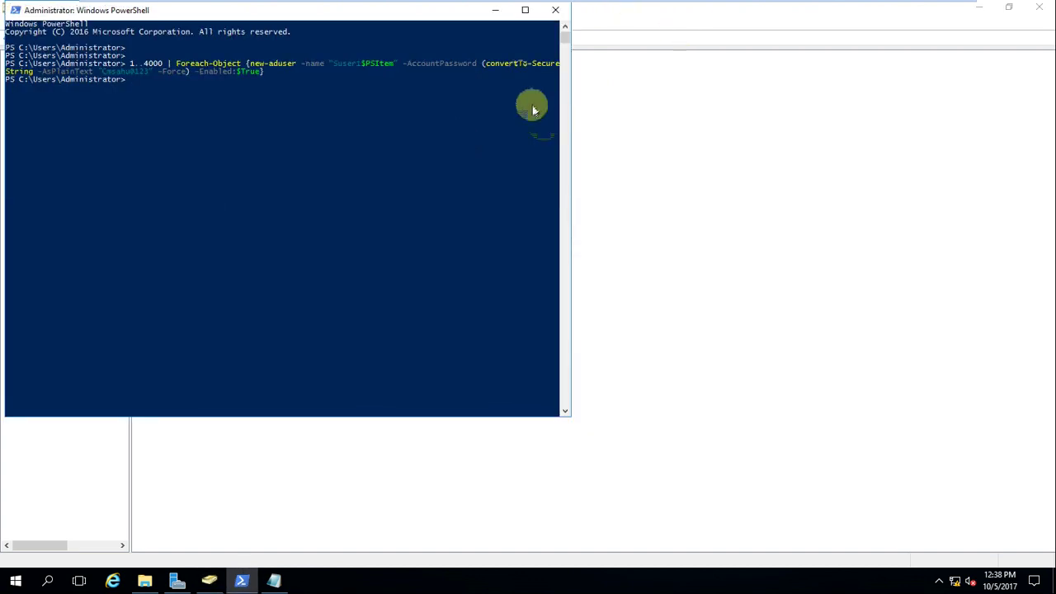
pyautogui.click(822, 9)
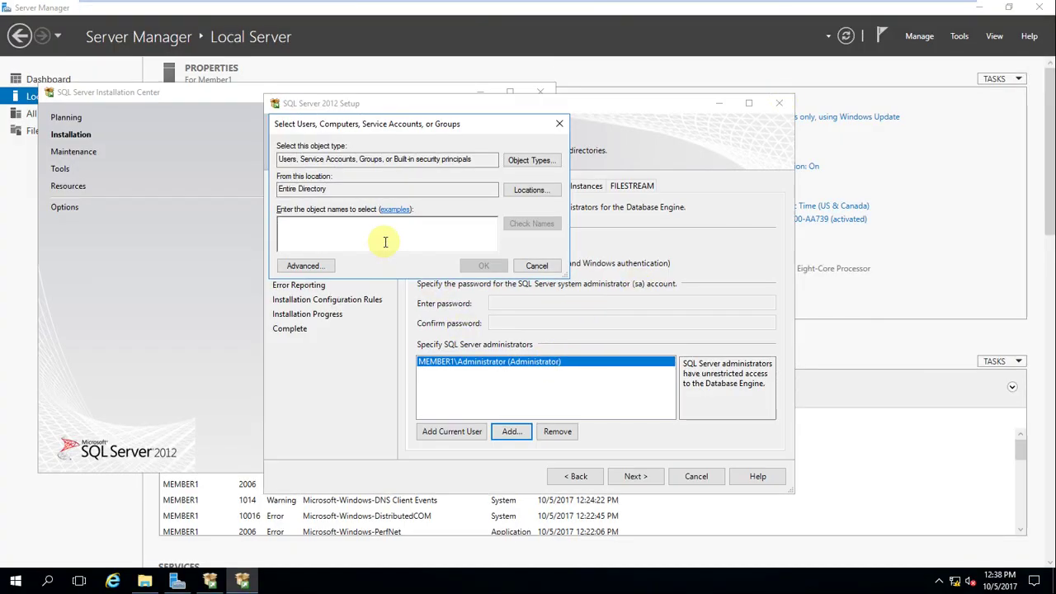
# Step: Add B_SQLADMIN and SQLADMIN as SQL Server administrators and continue to the next page
pyautogui.write('b')
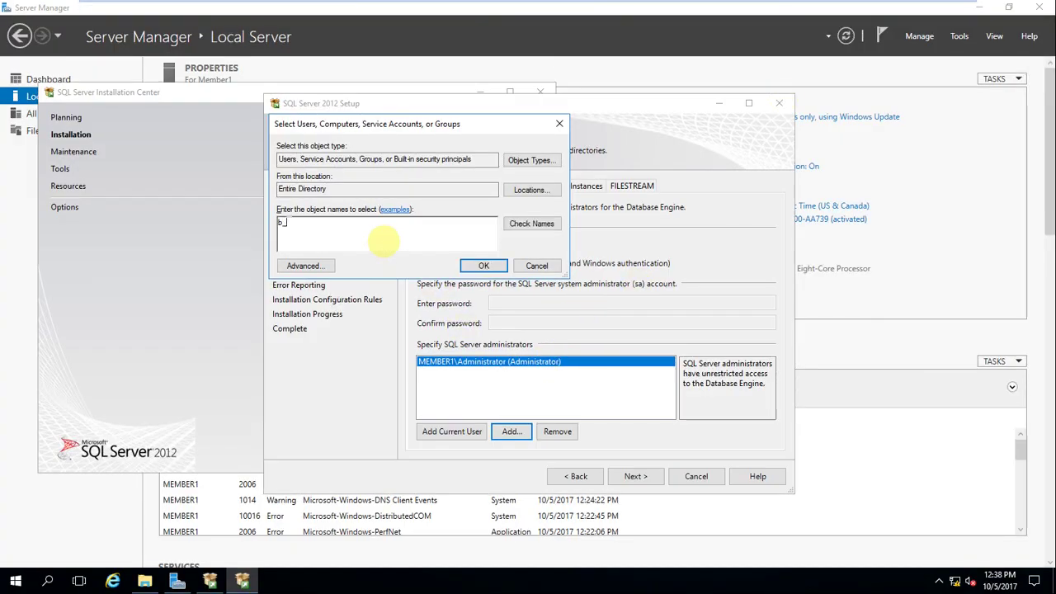
pyautogui.write('_sqladmin')
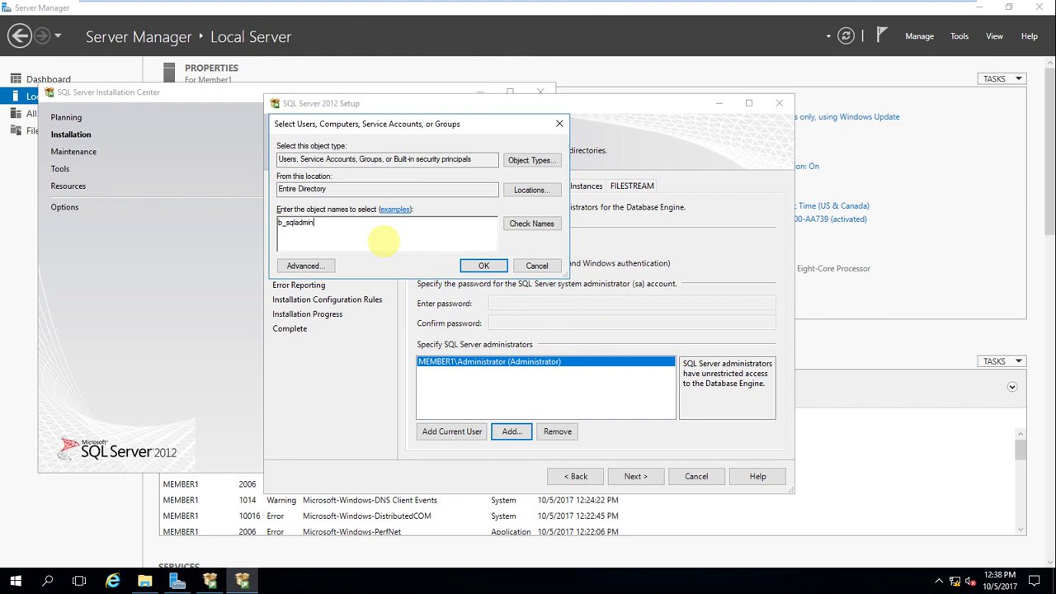
pyautogui.click(516, 226)
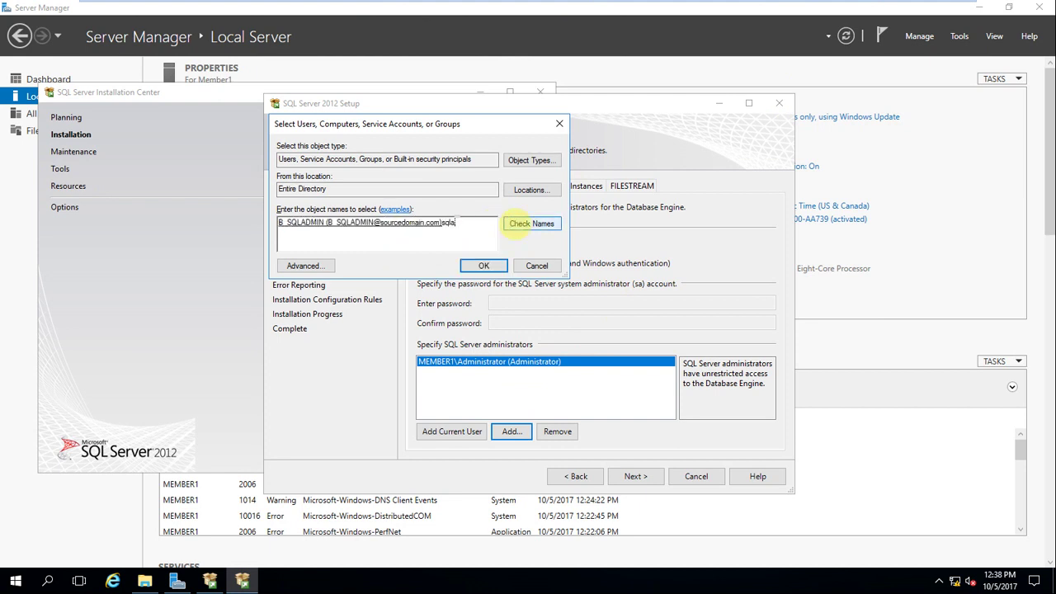
pyautogui.click(537, 224)
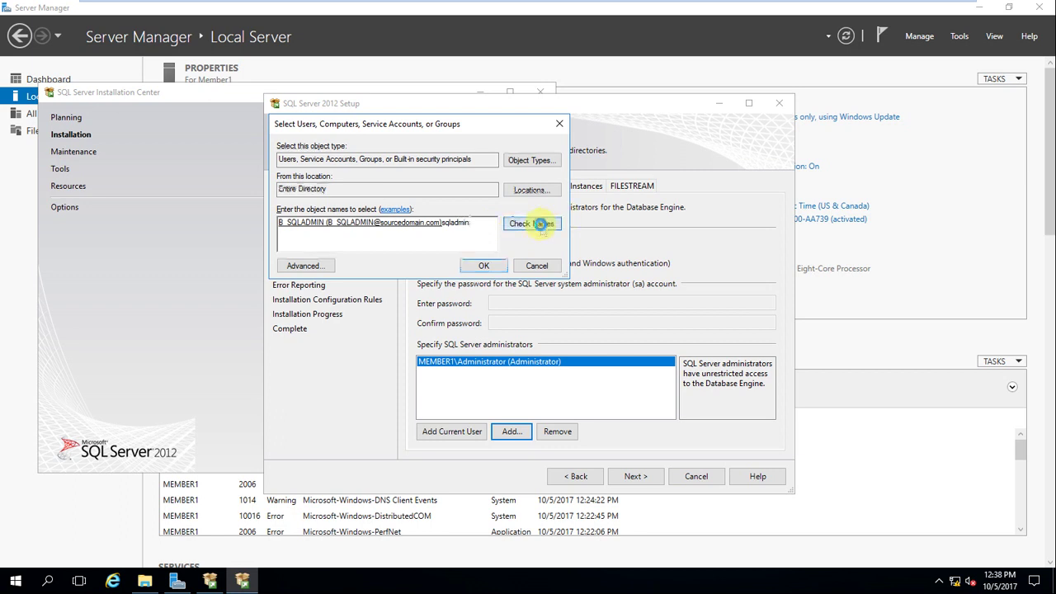
pyautogui.click(483, 267)
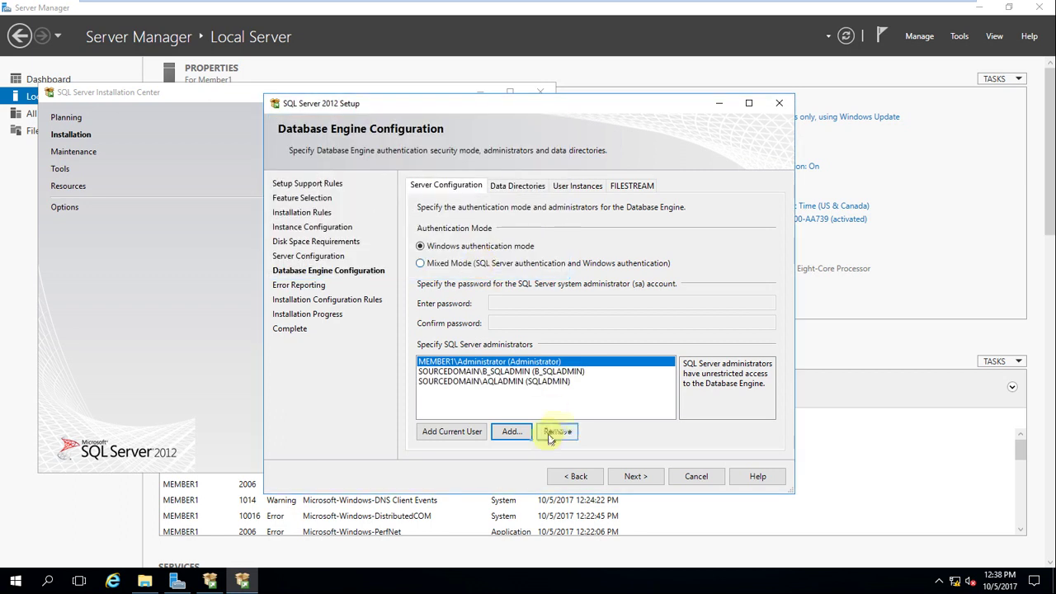
pyautogui.click(642, 476)
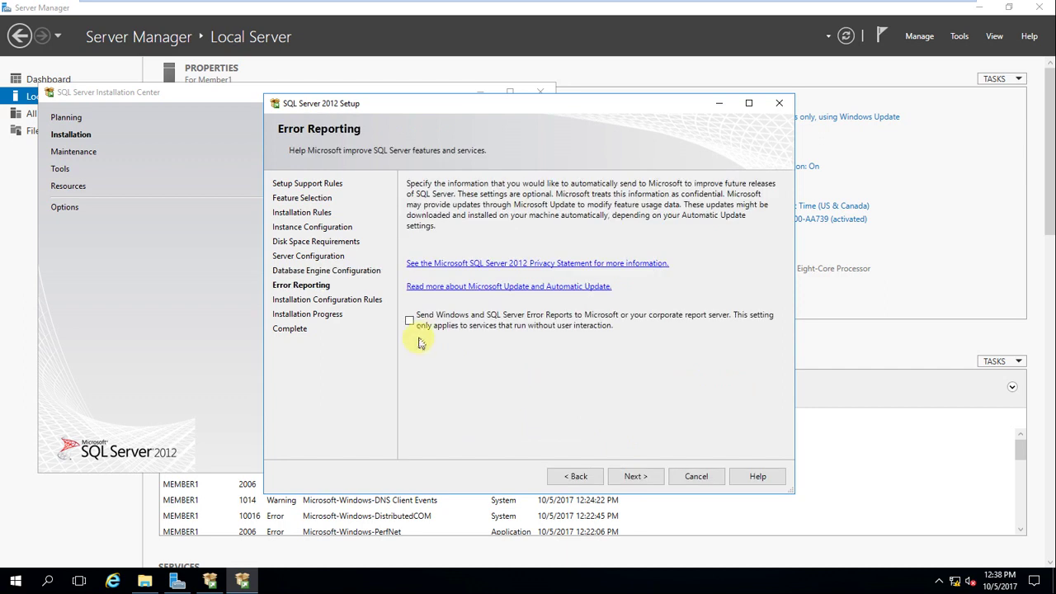
# Step: Accept the Error Reporting defaults to begin installation, then switch to the Sourcedomain.com VM
pyautogui.click(648, 477)
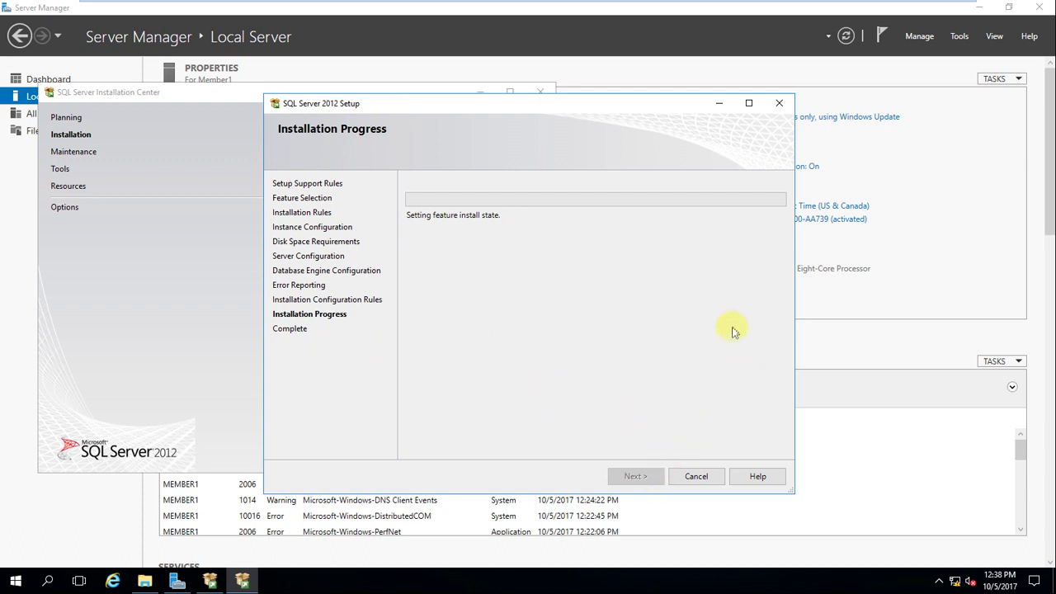
pyautogui.moveTo(939, 5)
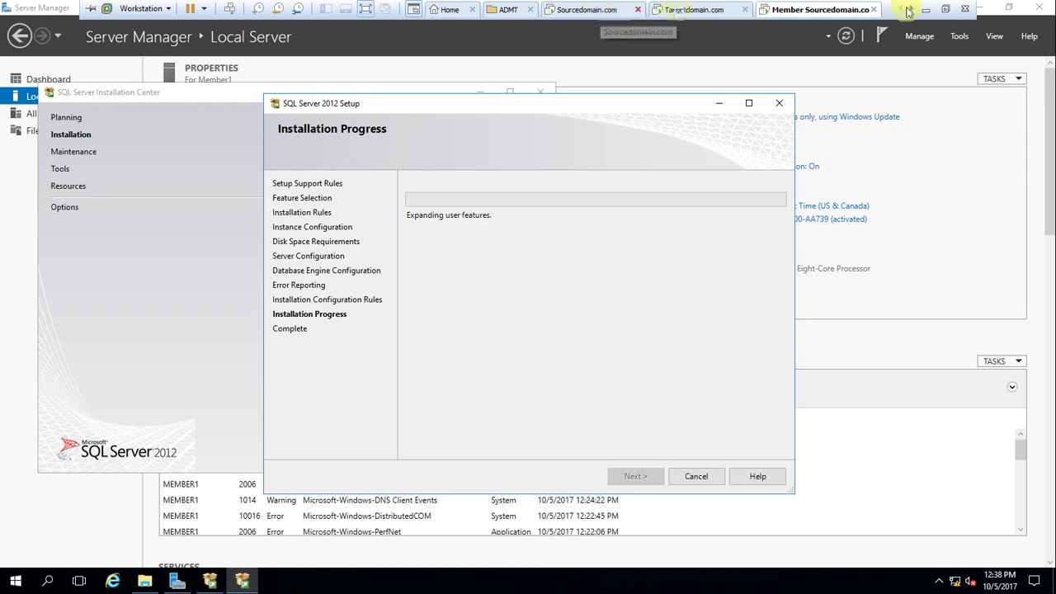
pyautogui.click(601, 9)
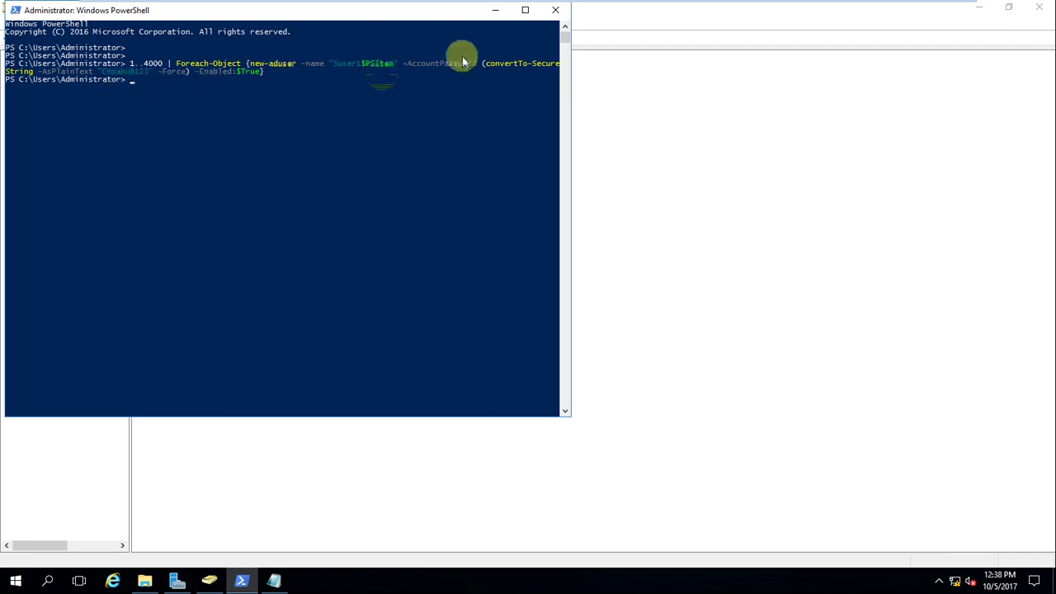
# Step: Minimize PowerShell, review SQLADMIN, SQL_SVC, B_SQLADMIN and the Users container, then open the Test OU
pyautogui.click(501, 17)
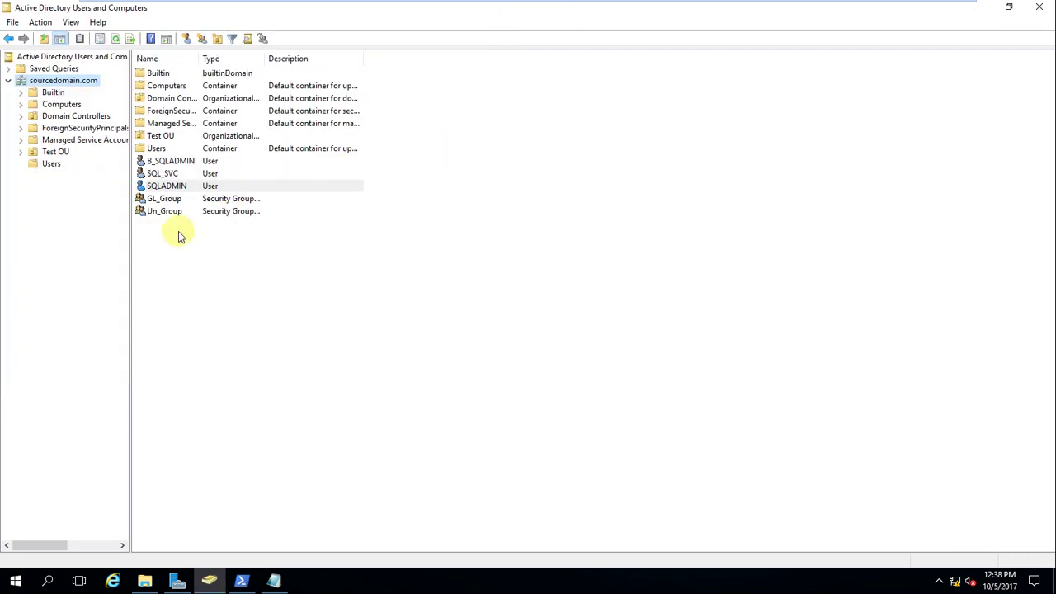
pyautogui.click(166, 185)
pyautogui.click(169, 173)
pyautogui.click(170, 162)
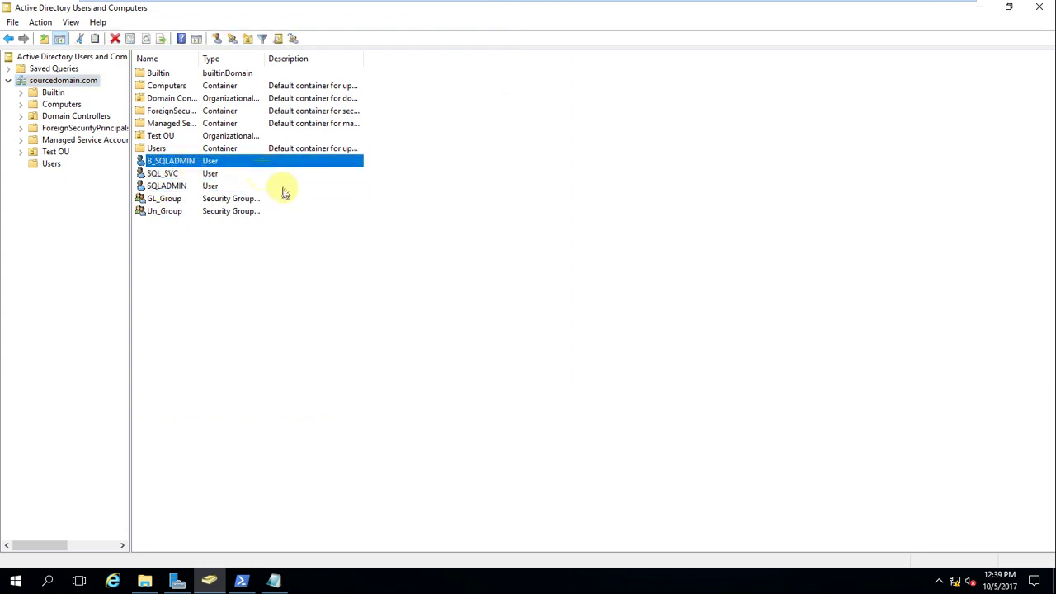
pyautogui.click(50, 165)
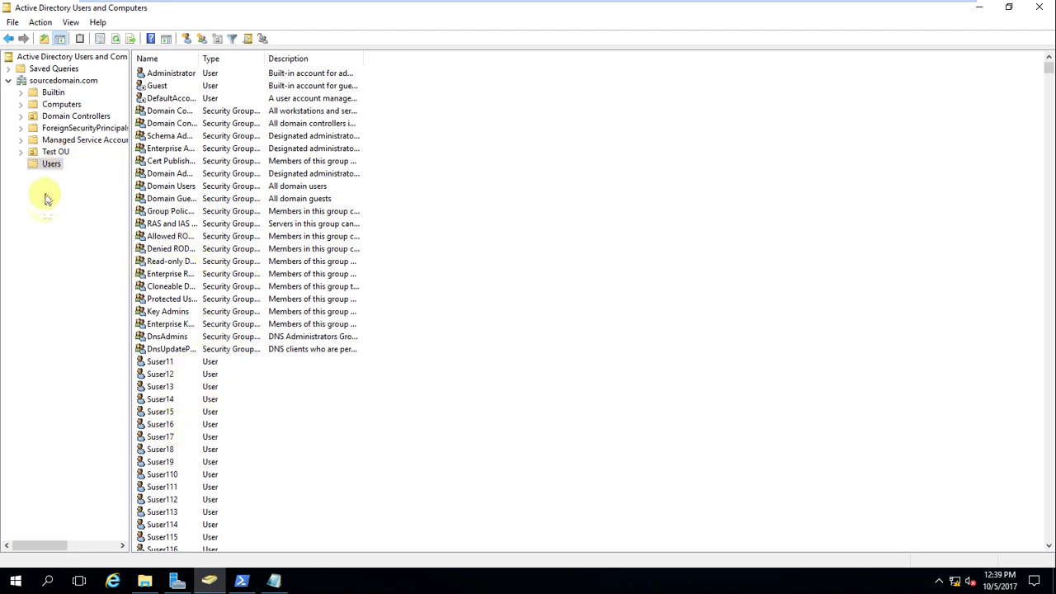
pyautogui.click(56, 153)
pyautogui.rightClick(59, 155)
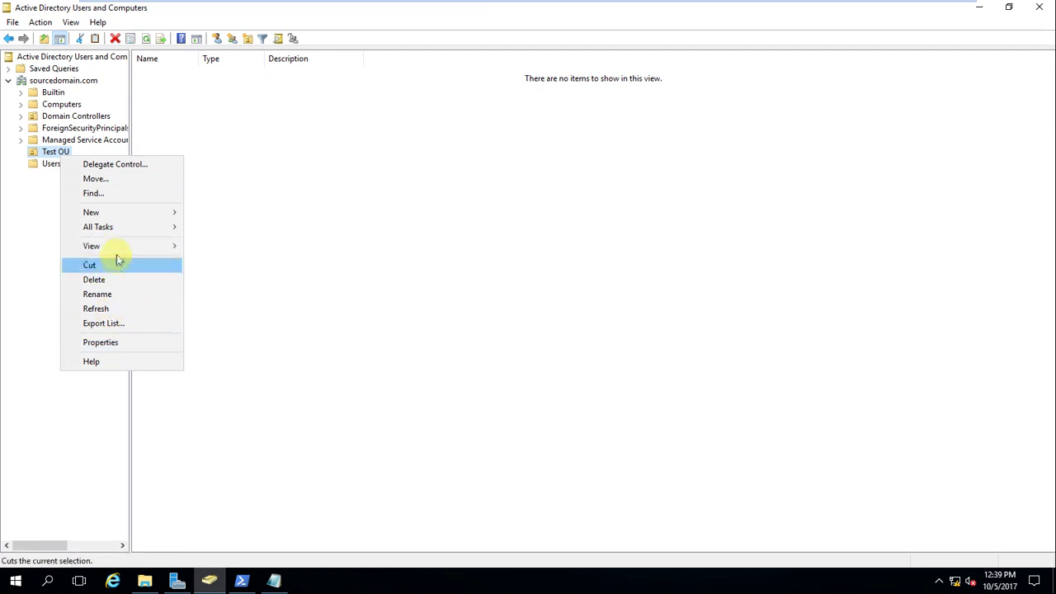
# Step: Start a new user in Test OU named Test1 with logon name test1
pyautogui.moveTo(177, 212)
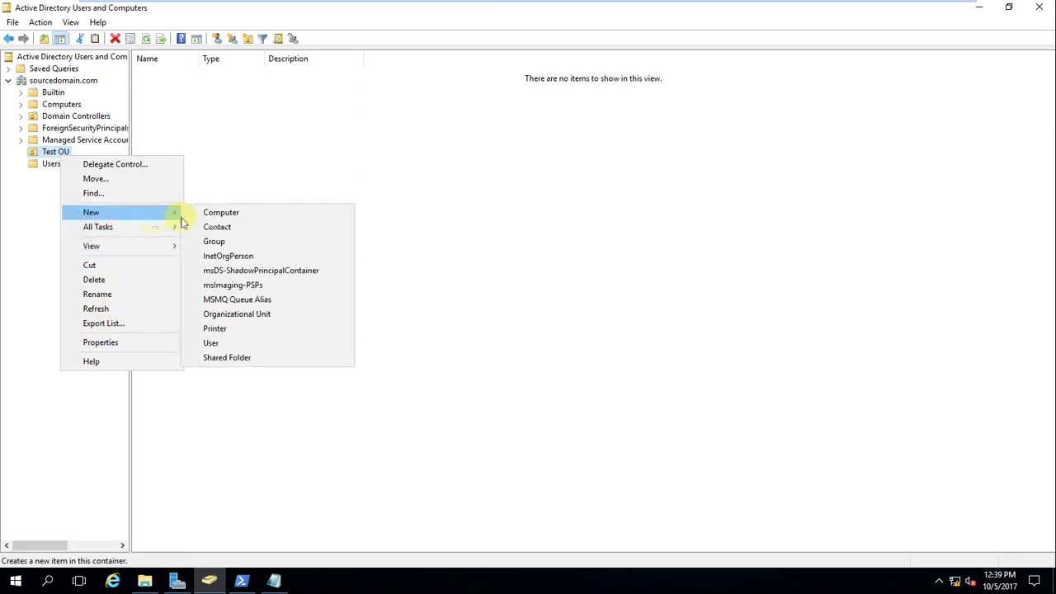
pyautogui.click(243, 341)
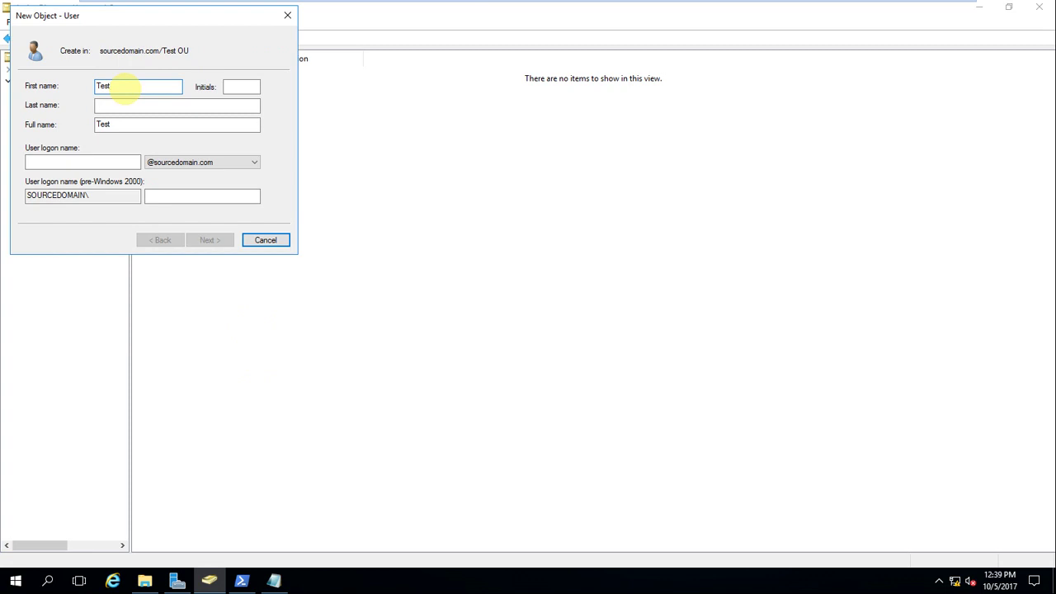
pyautogui.write('Test1')
pyautogui.click(111, 160)
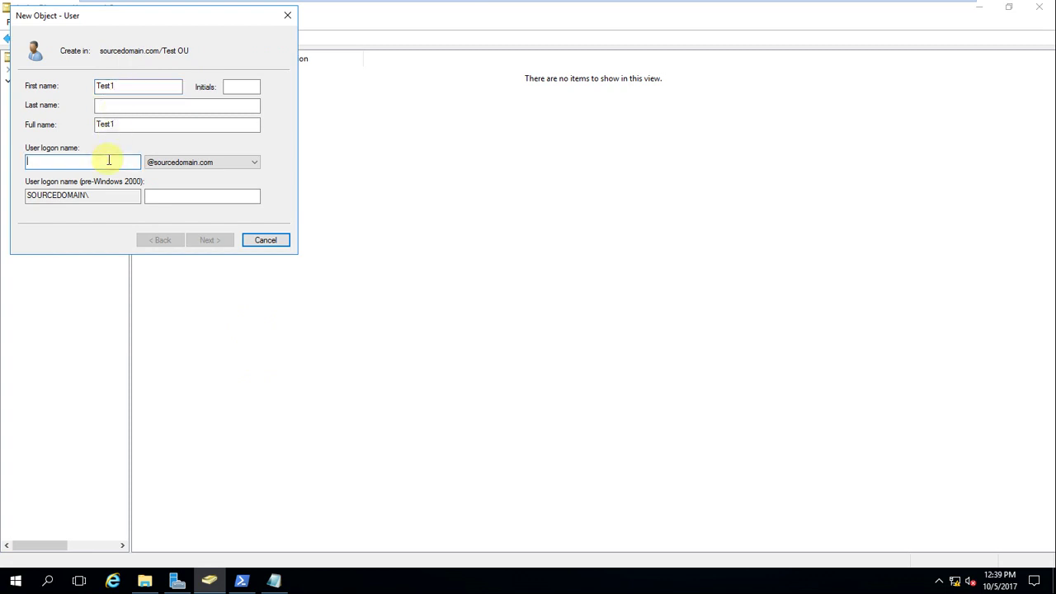
pyautogui.write('test1')
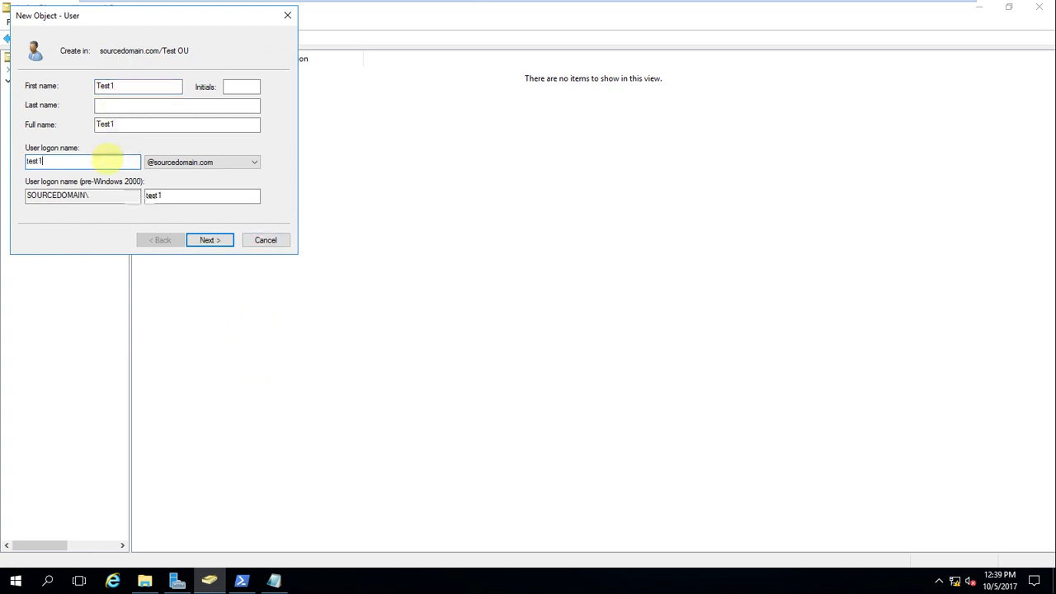
pyautogui.click(209, 240)
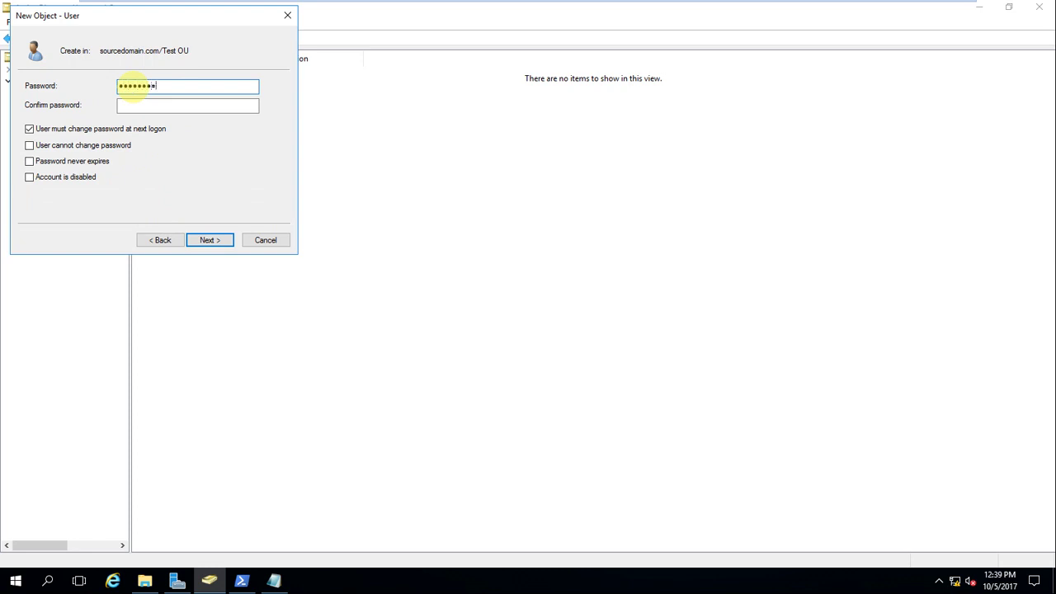
# Step: Set the password as unchangeable by the user and never expiring, create the account, and confirm Test1 in Test OU
pyautogui.press('Tab')
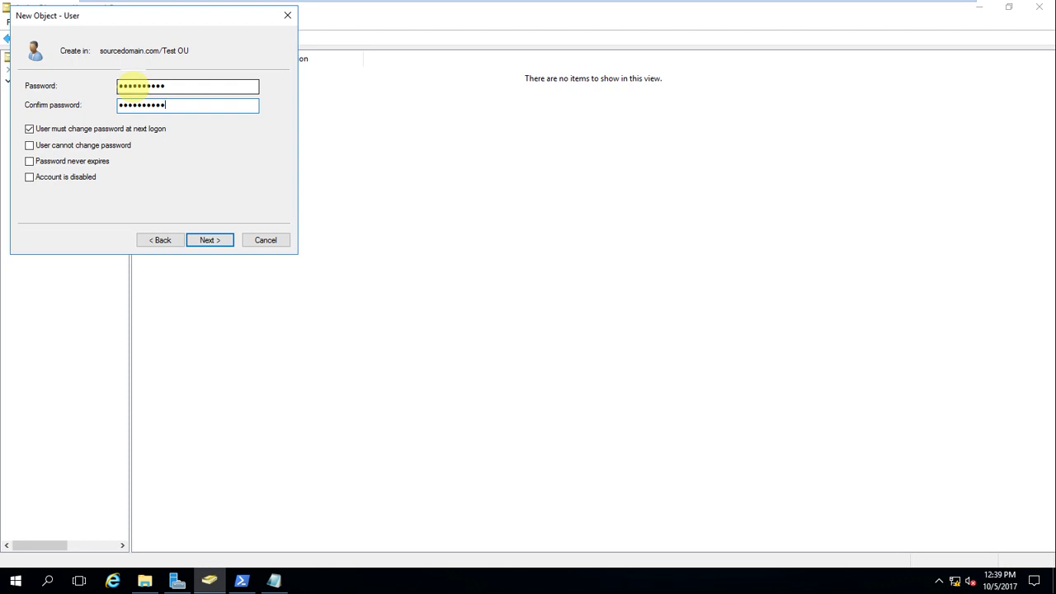
pyautogui.click(29, 129)
pyautogui.click(29, 145)
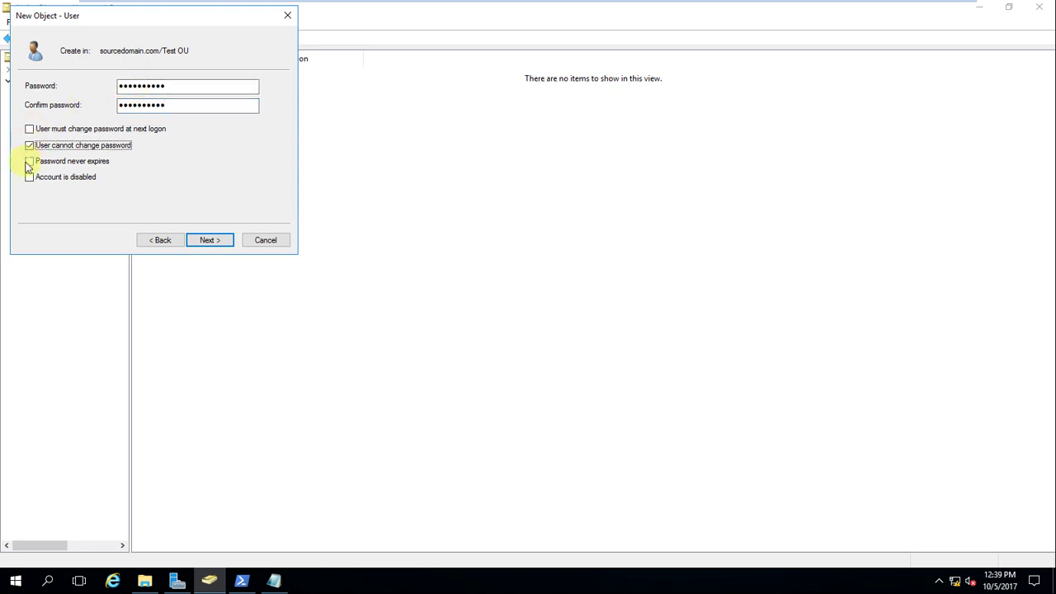
pyautogui.click(29, 162)
pyautogui.click(209, 240)
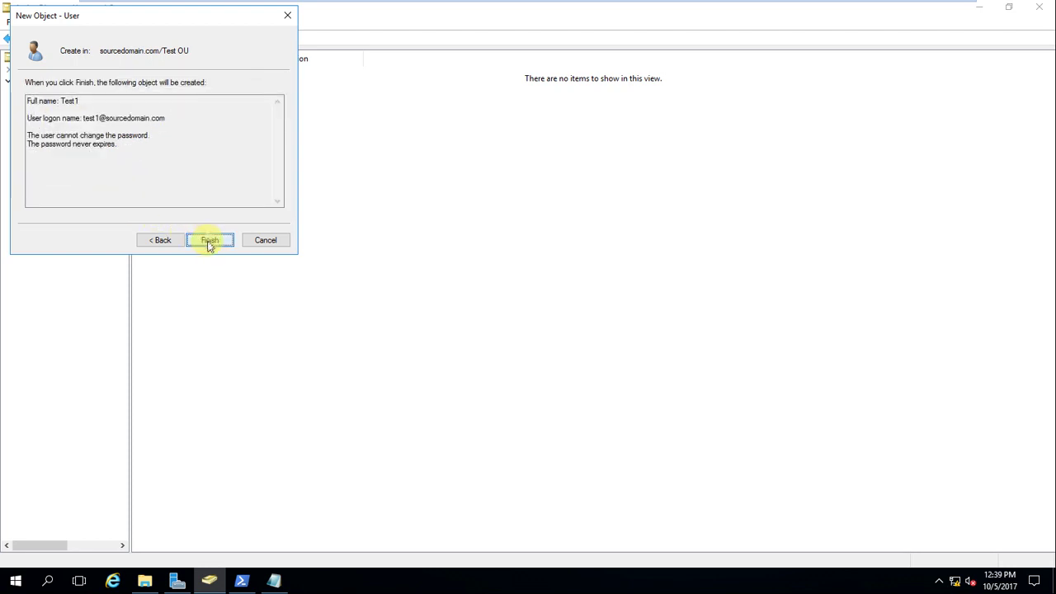
pyautogui.click(208, 241)
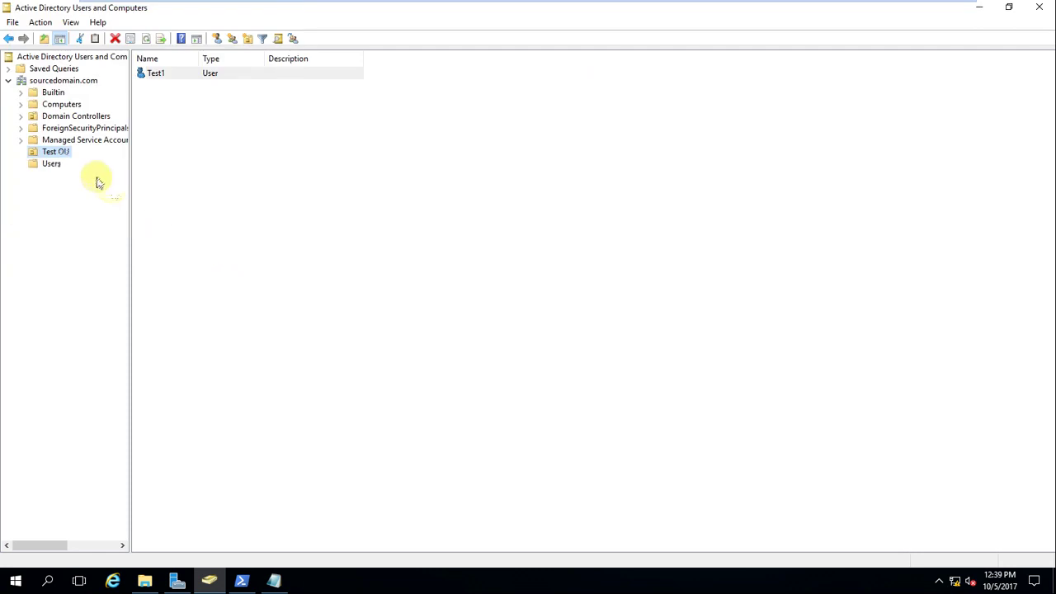
pyautogui.click(51, 164)
pyautogui.click(55, 152)
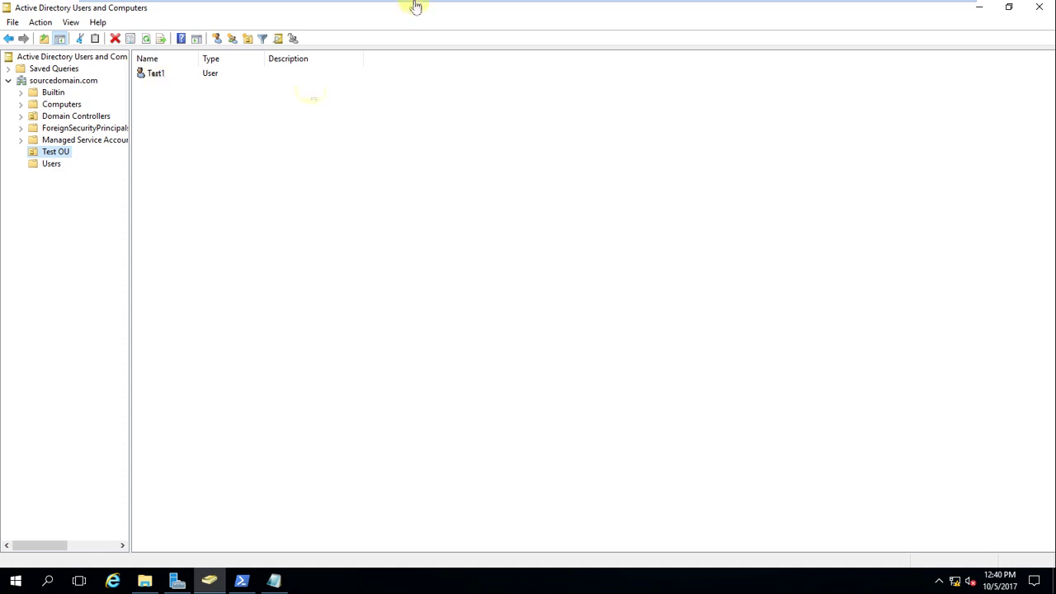
# Step: Switch the VMware display to the Member Sourcedomain.com virtual machine
pyautogui.moveTo(479, 4)
pyautogui.click(817, 9)
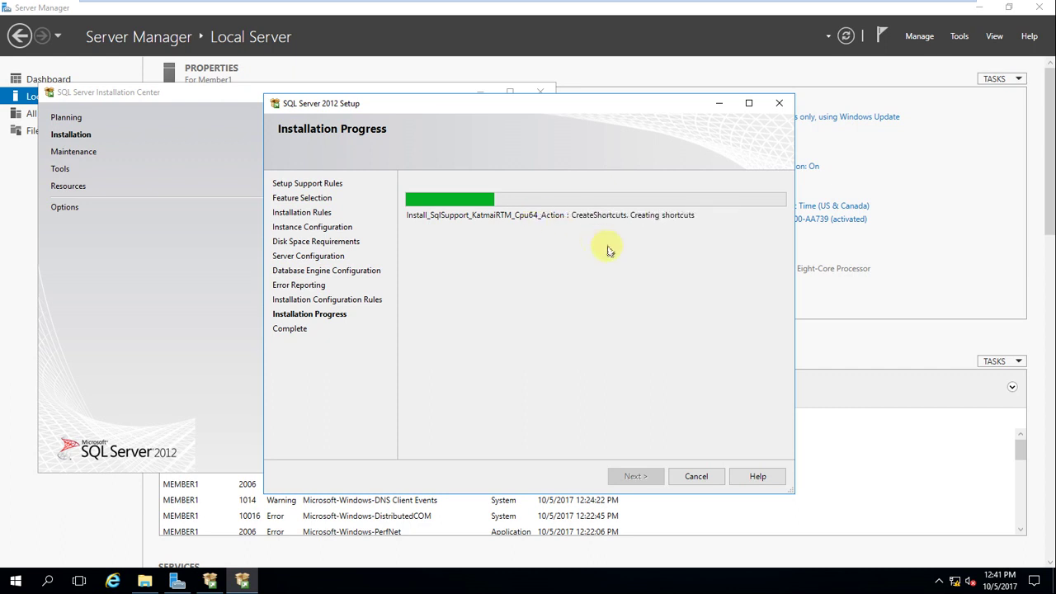
# Step: Minimize the full-screen VMware view to reveal the host's OneNote migration checklist
pyautogui.moveTo(791, 6)
pyautogui.moveTo(807, 25)
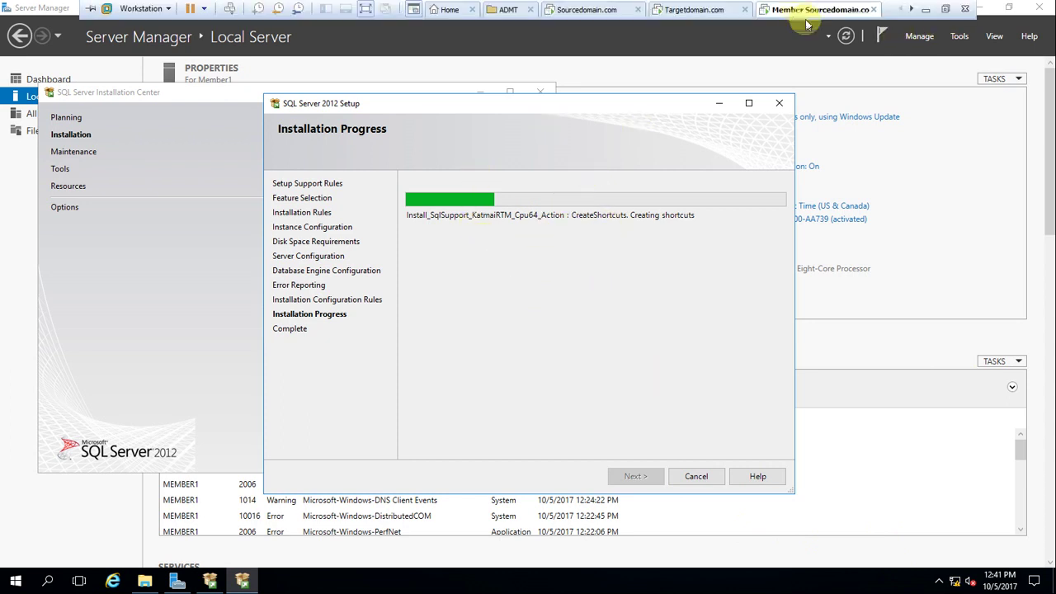
pyautogui.click(926, 8)
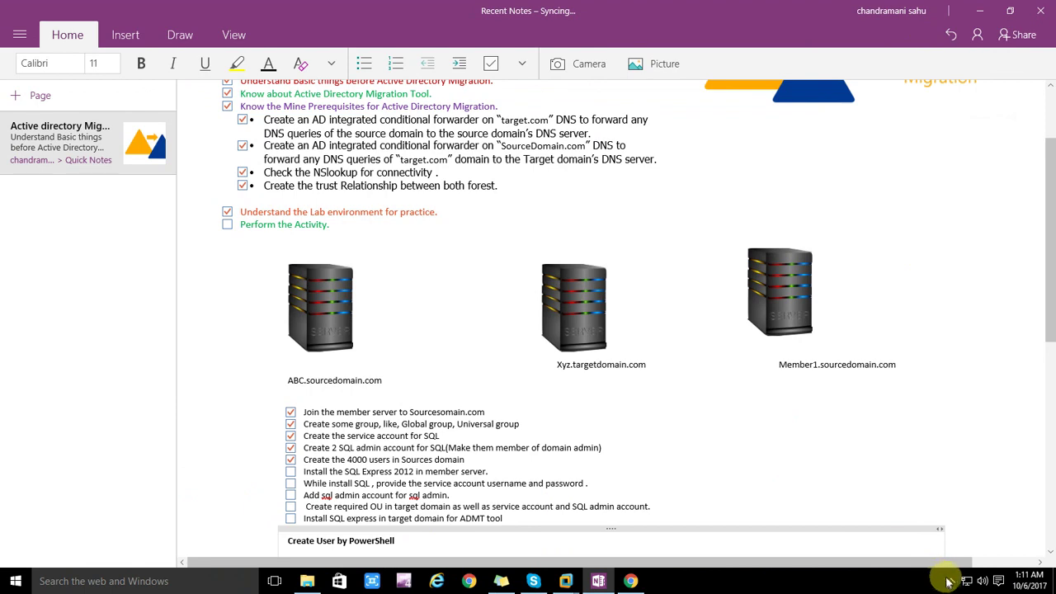